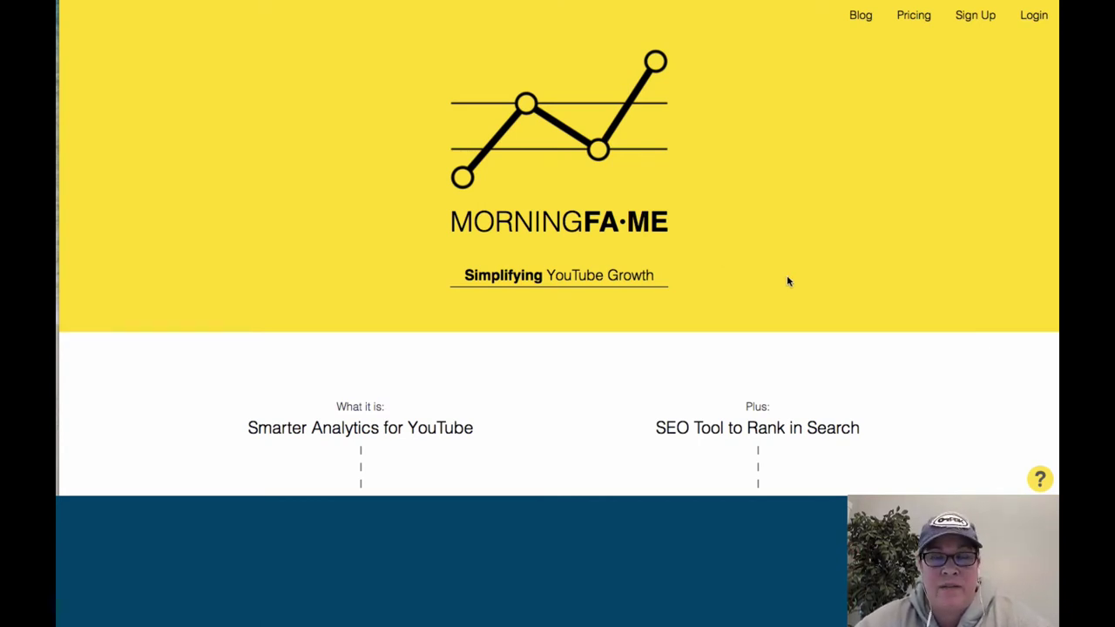
- Open Morningfame's Keyword Research tool from the tools menu and view Step #1
scroll(787, 281, down, 1)
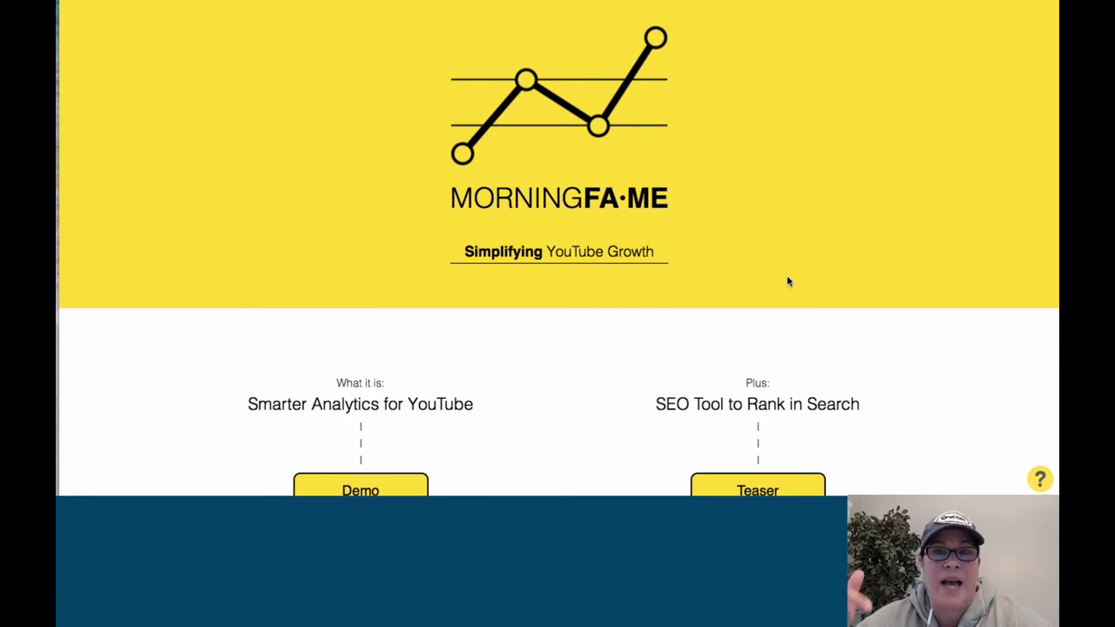
scroll(788, 281, up, 1)
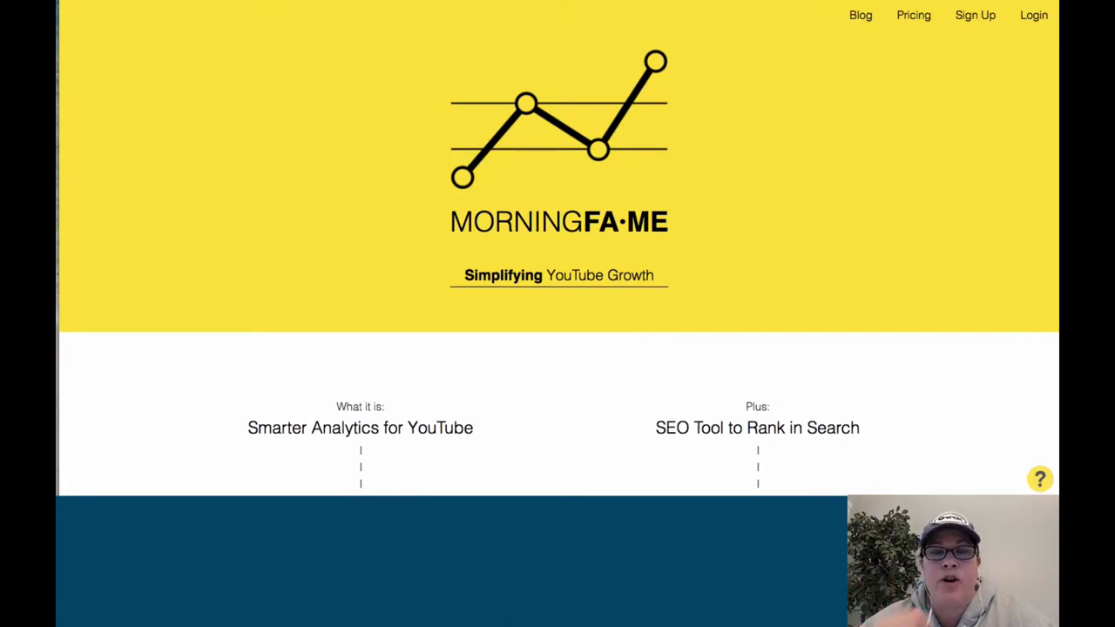
click(1036, 19)
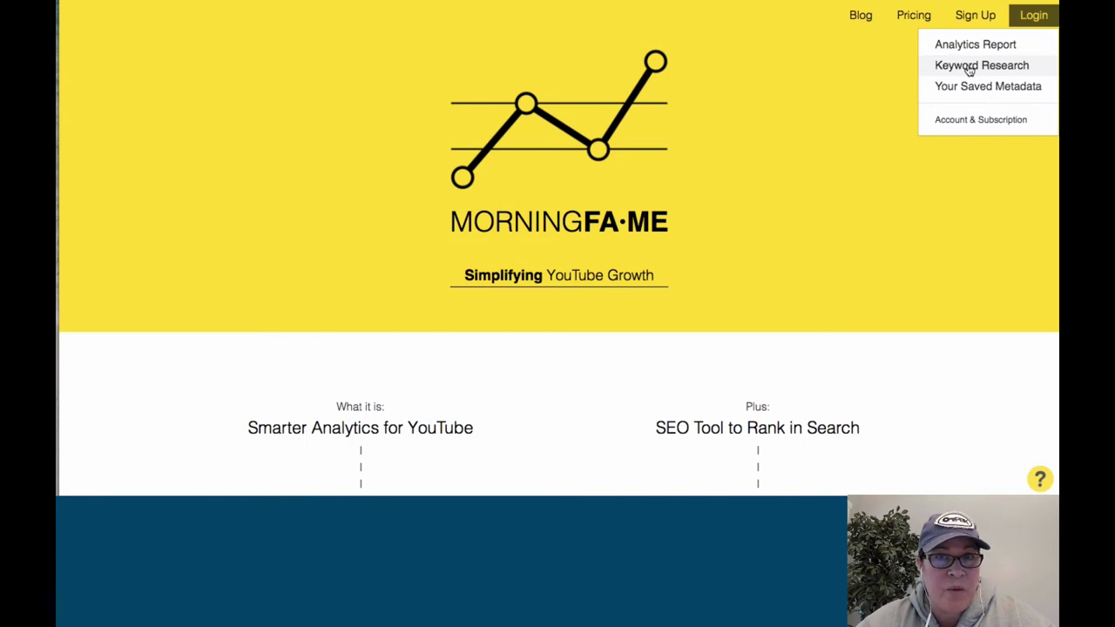
click(969, 68)
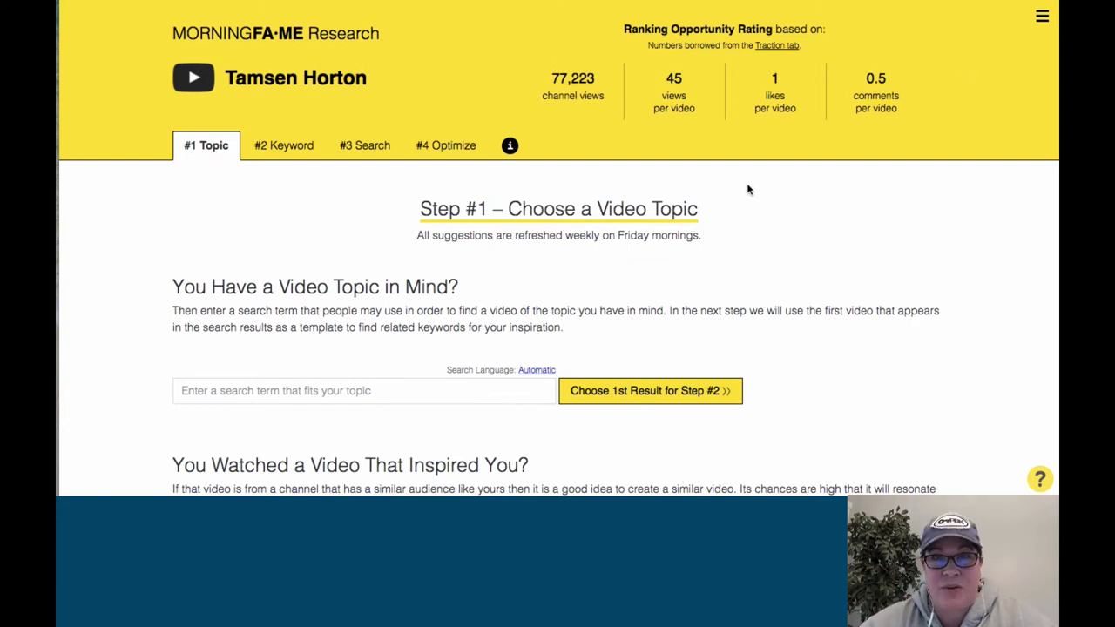
scroll(747, 189, down, 1)
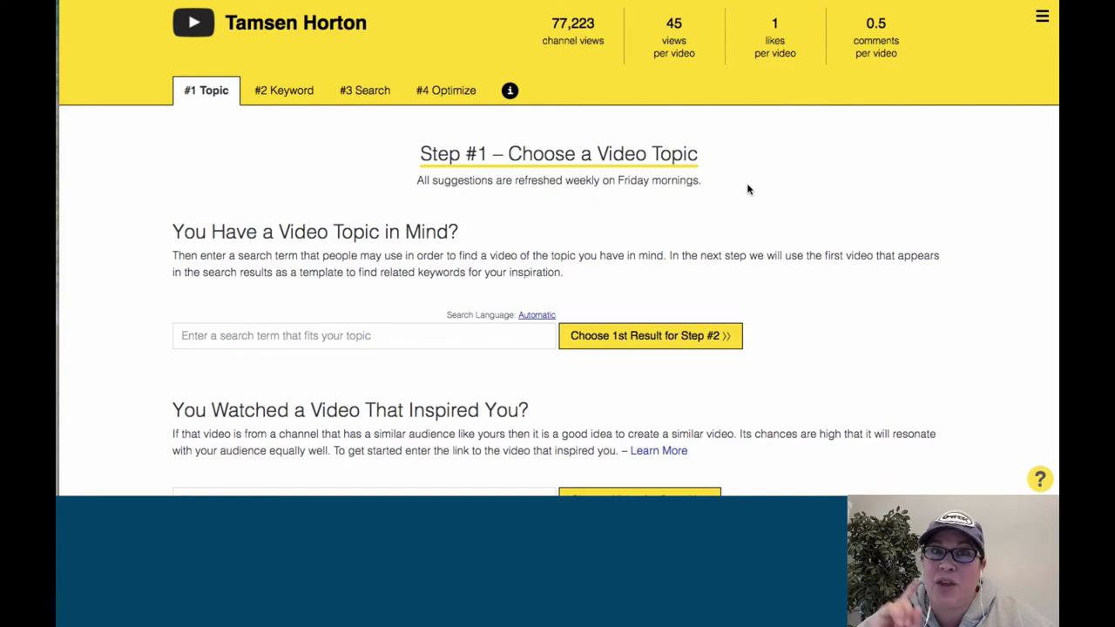
scroll(747, 189, down, 1)
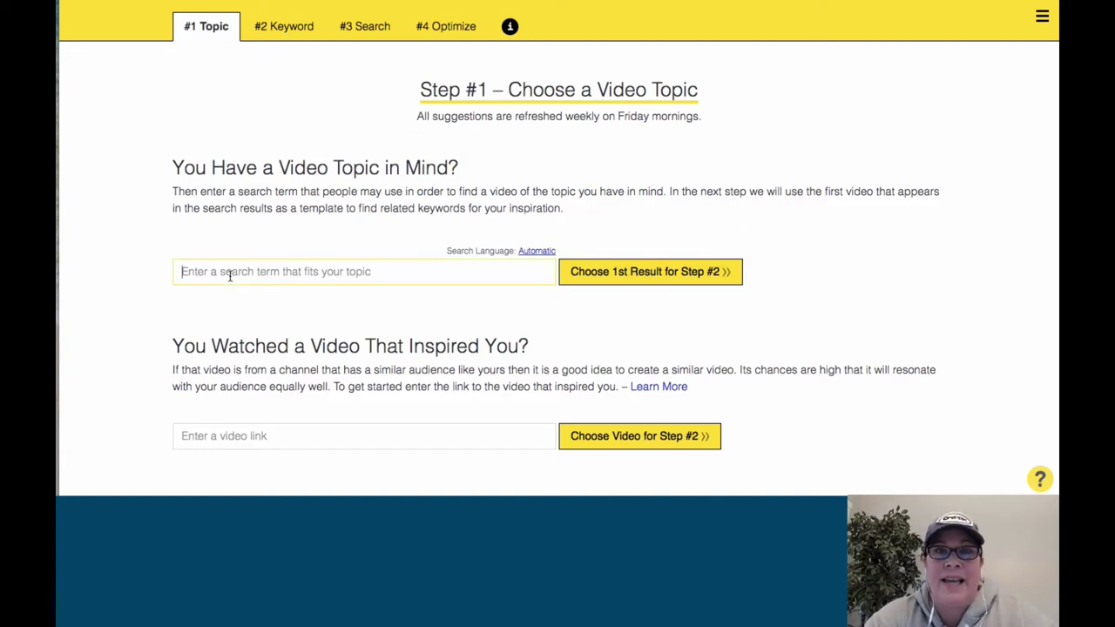
- Choose 'kajabi tutorial' as the topic and continue to Step #2 with the first result
text(kajabi)
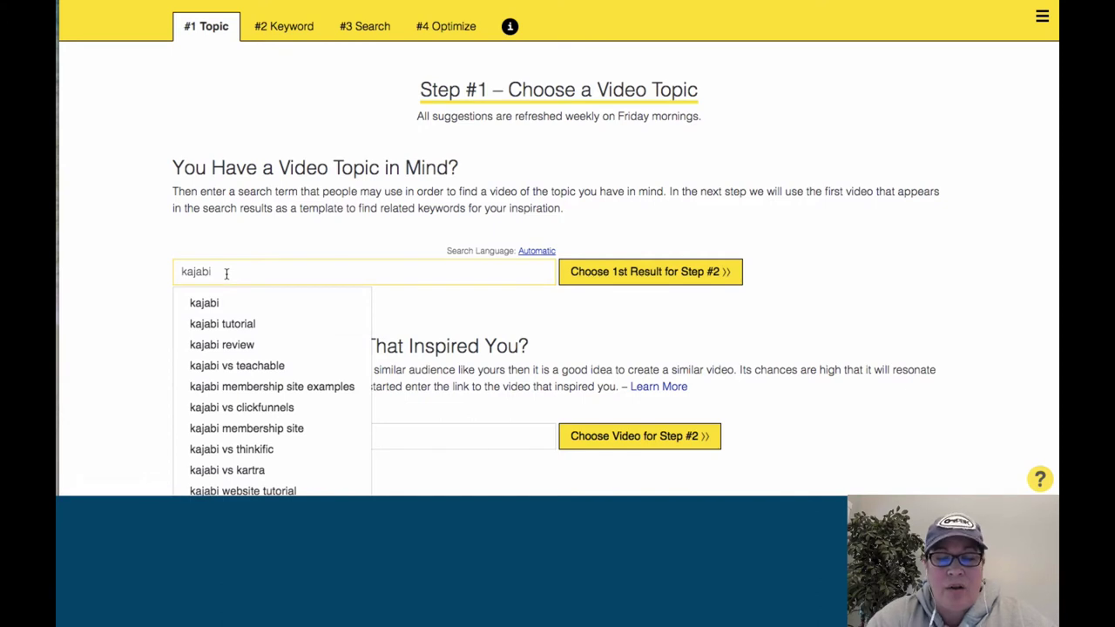
text(off)
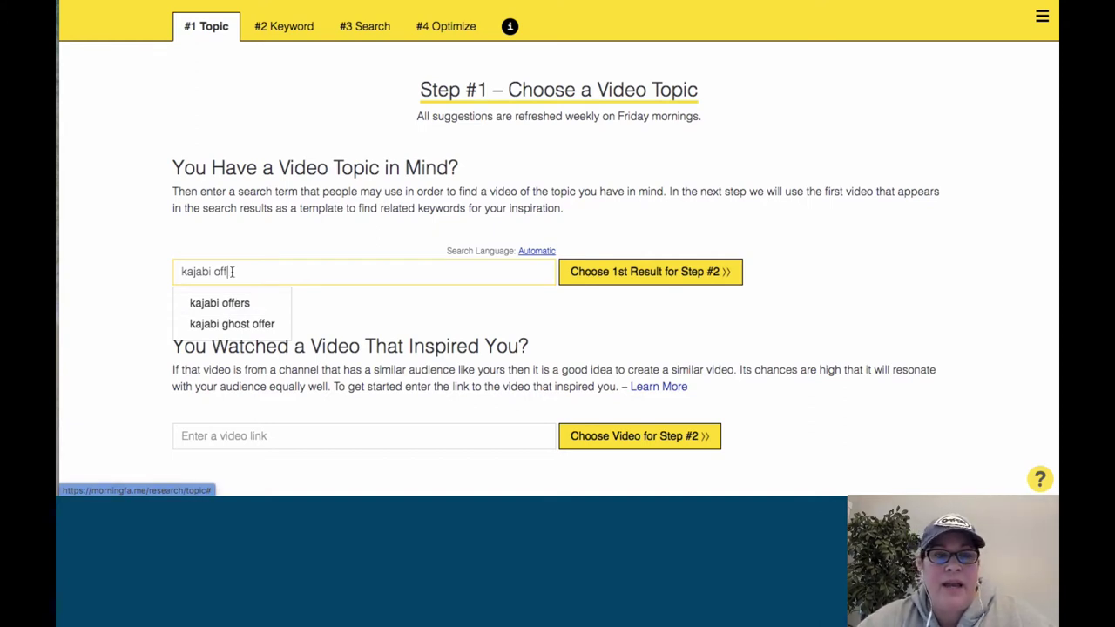
key(BackSpace)
key(BackSpace)
key(BackSpace)
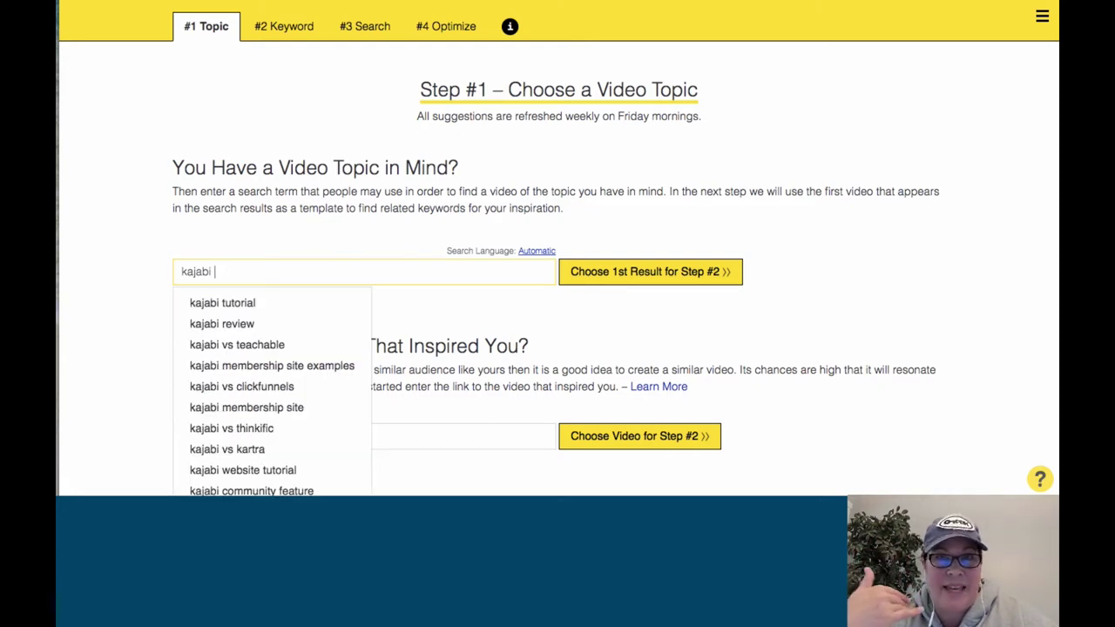
text(tut)
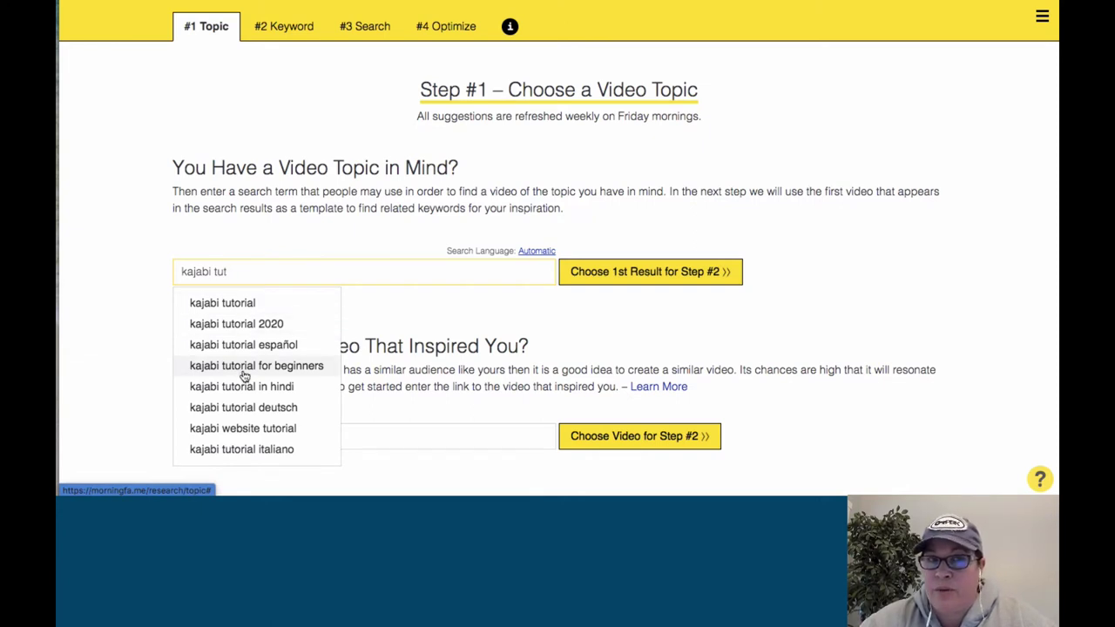
click(234, 303)
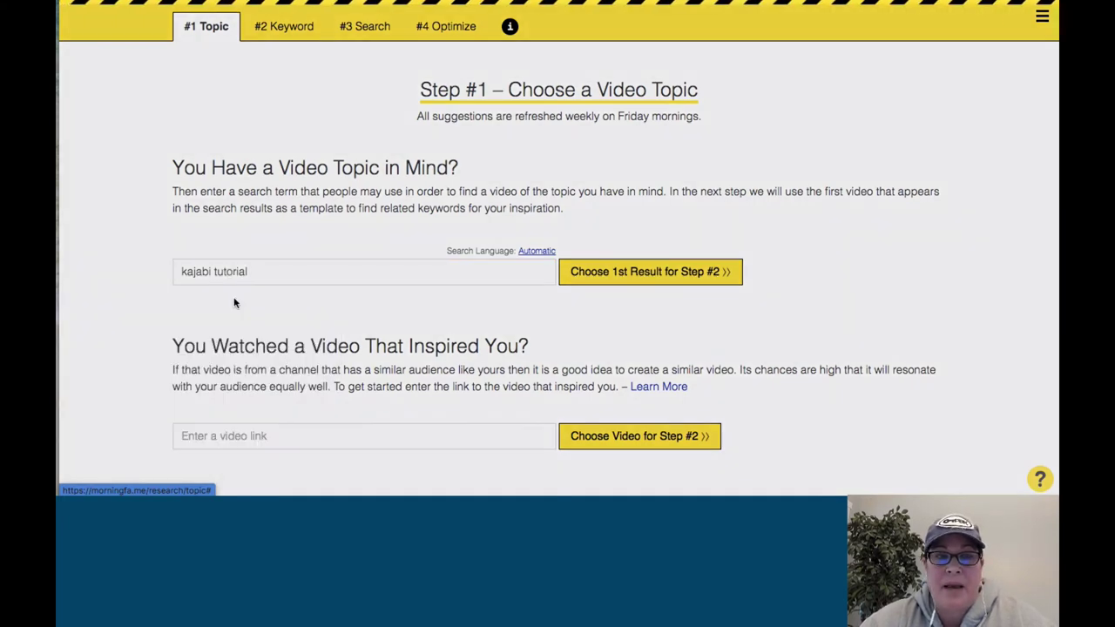
click(632, 272)
scroll(460, 281, down, 1)
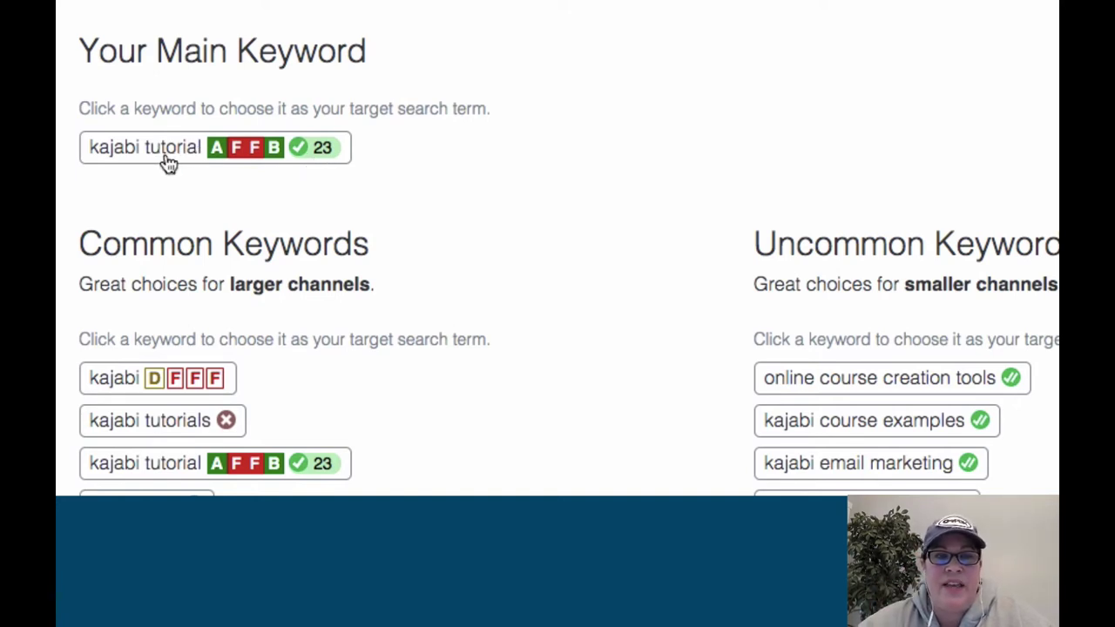
scroll(394, 178, down, 2)
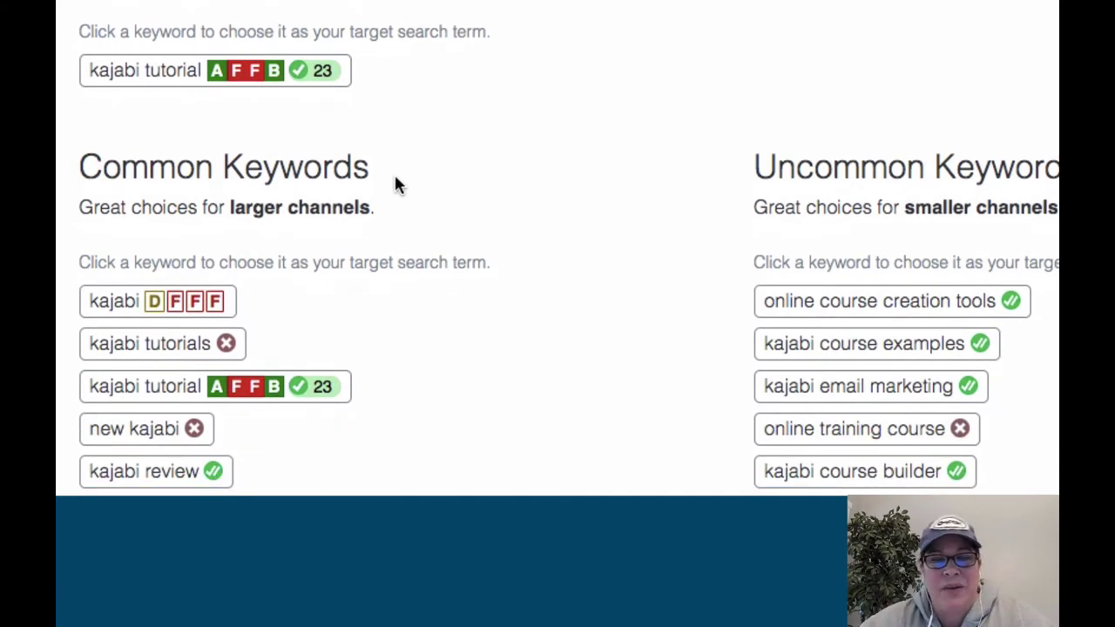
scroll(395, 184, down, 2)
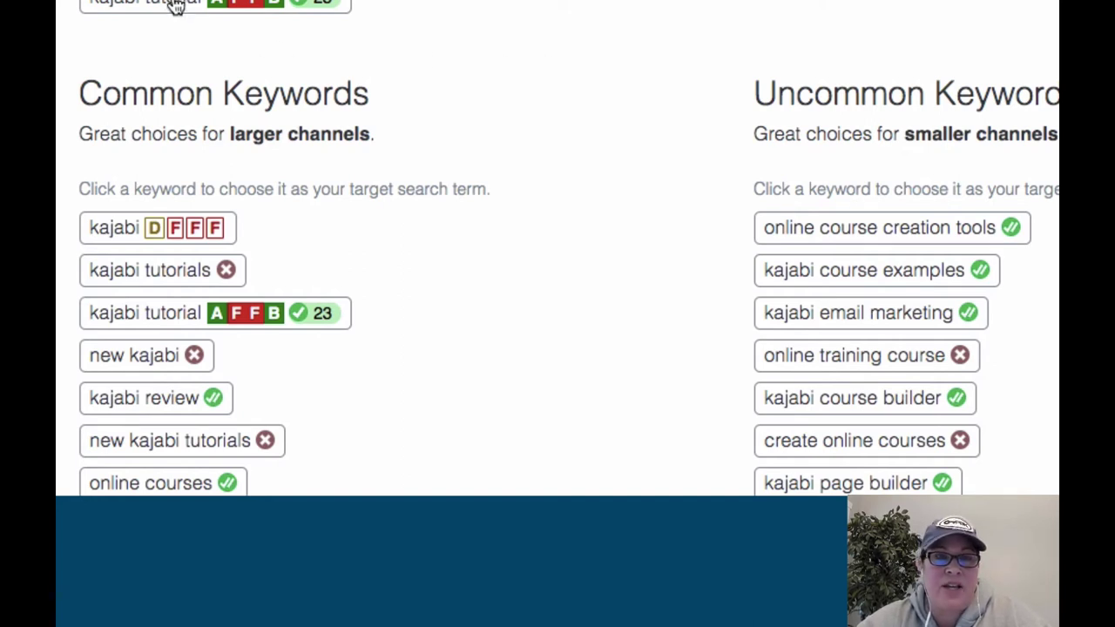
scroll(175, 5, up, 3)
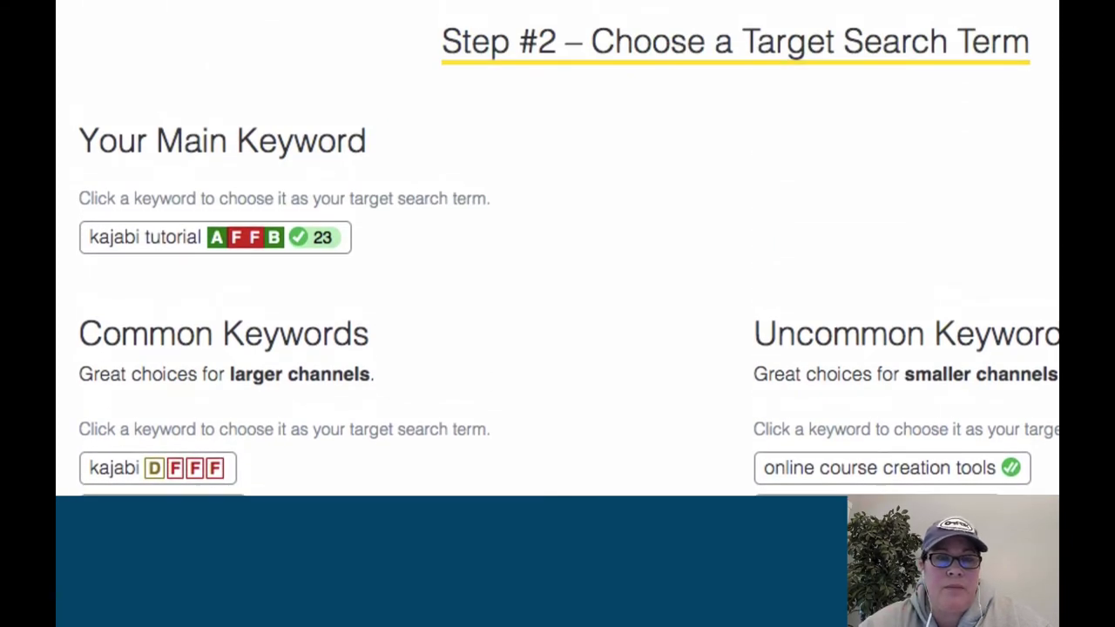
- Switch the topic to 'kajabi offers' and show its A E E A rating details
key(alt+Left)
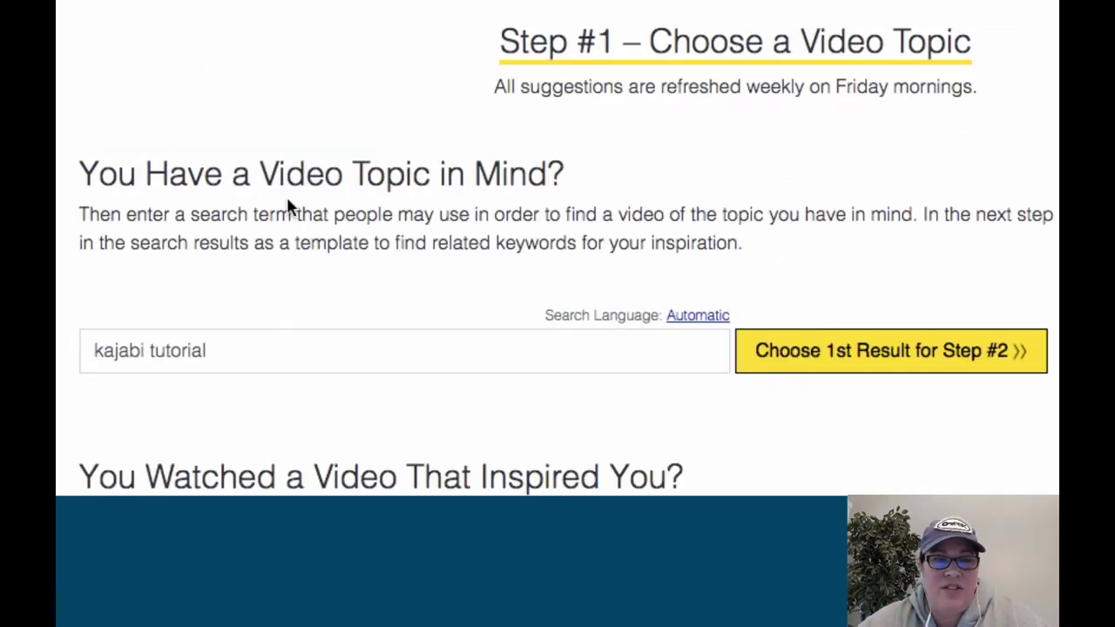
click(221, 351)
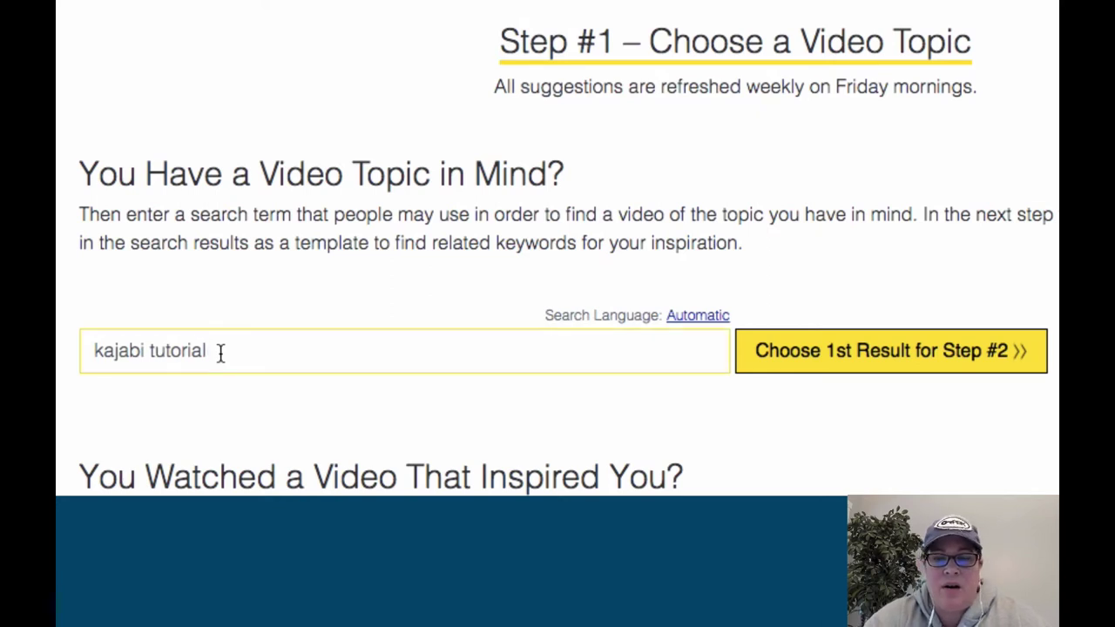
key(BackSpace)
key(BackSpace)
key(BackSpace)
key(BackSpace)
key(BackSpace)
key(BackSpace)
key(BackSpace)
key(BackSpace)
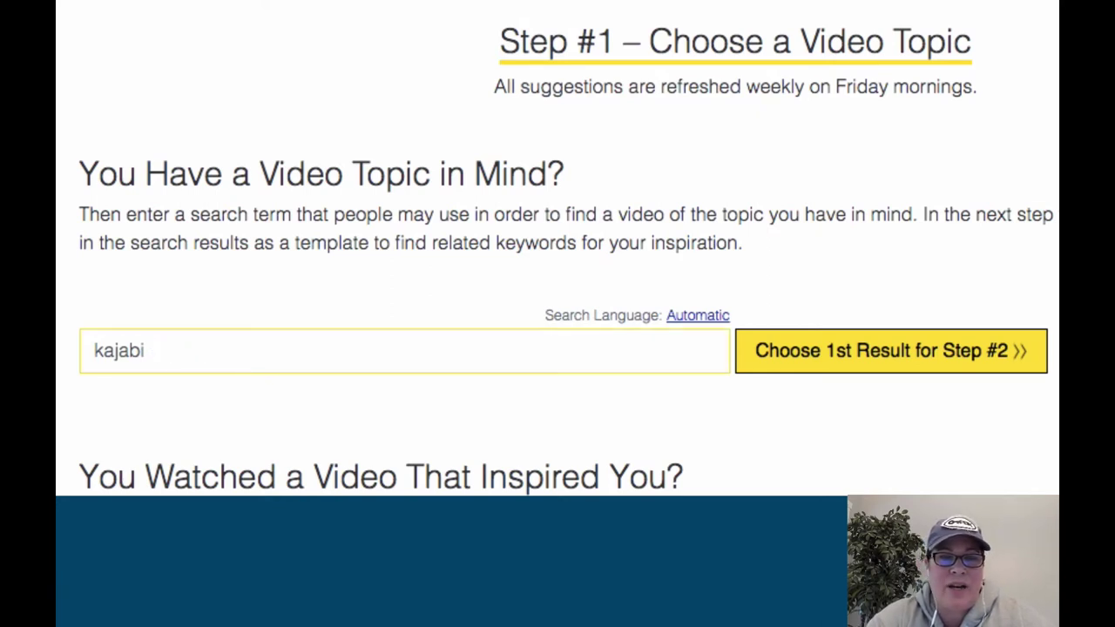
text(offer)
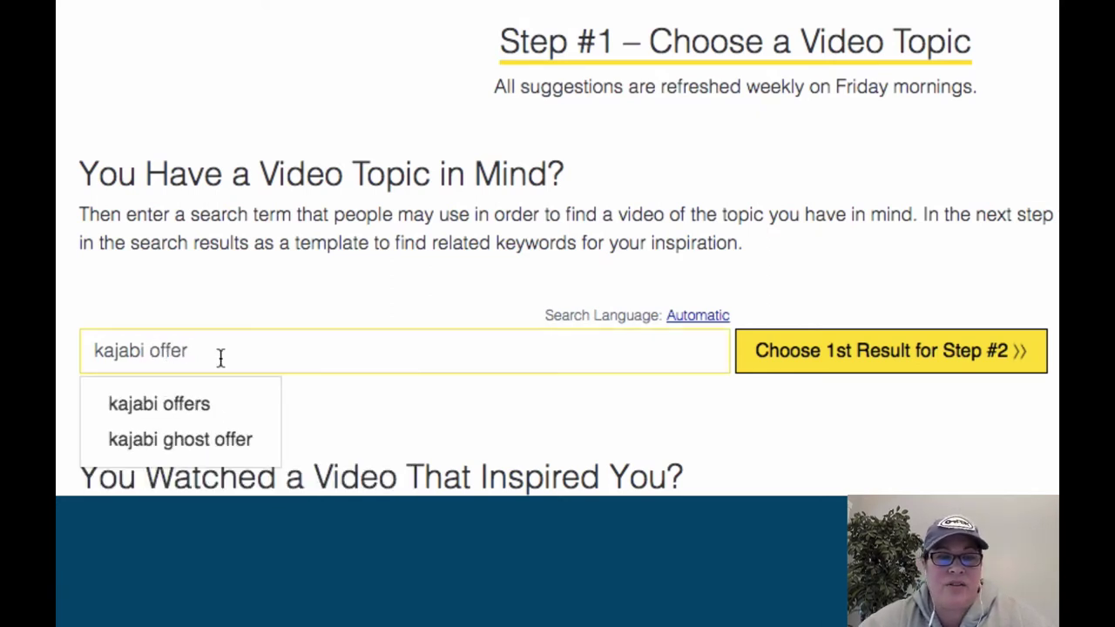
click(193, 405)
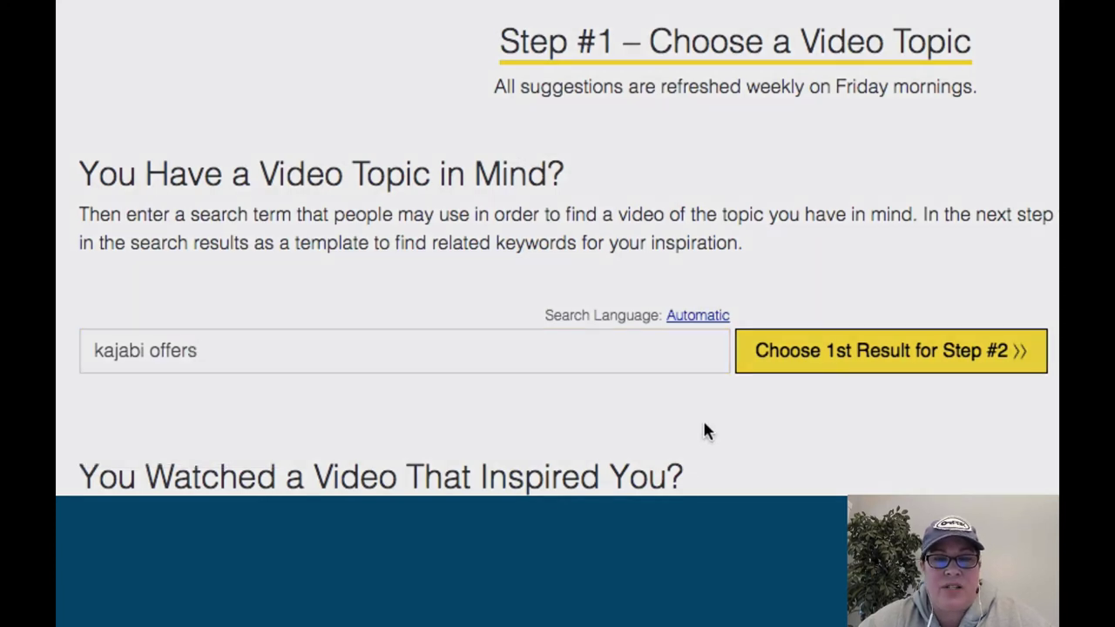
scroll(705, 425, down, 2)
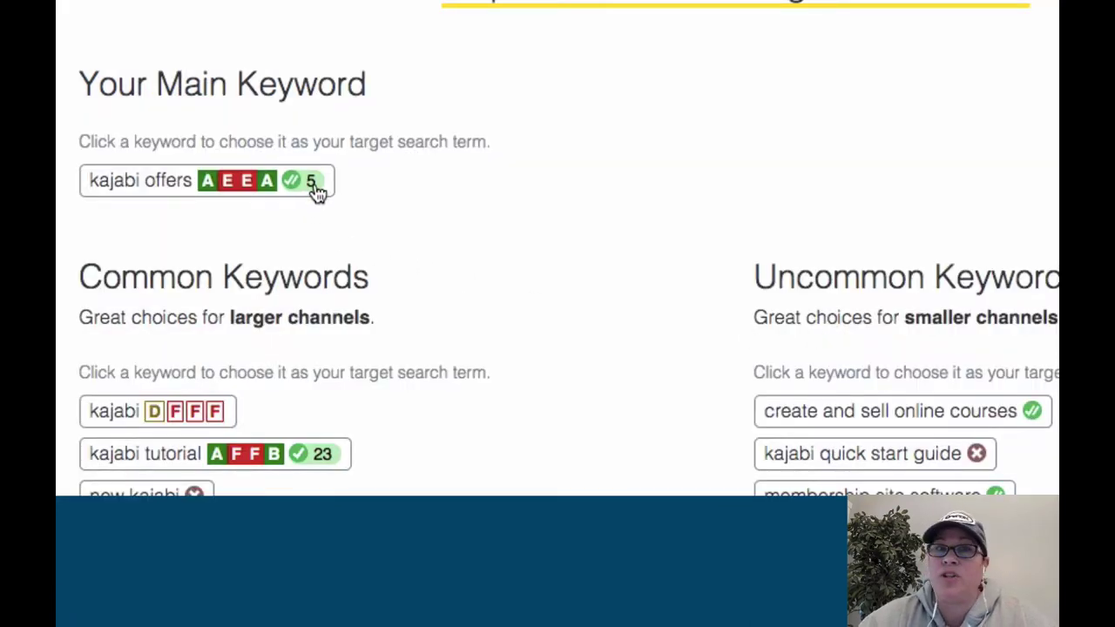
click(145, 185)
scroll(142, 182, down, 3)
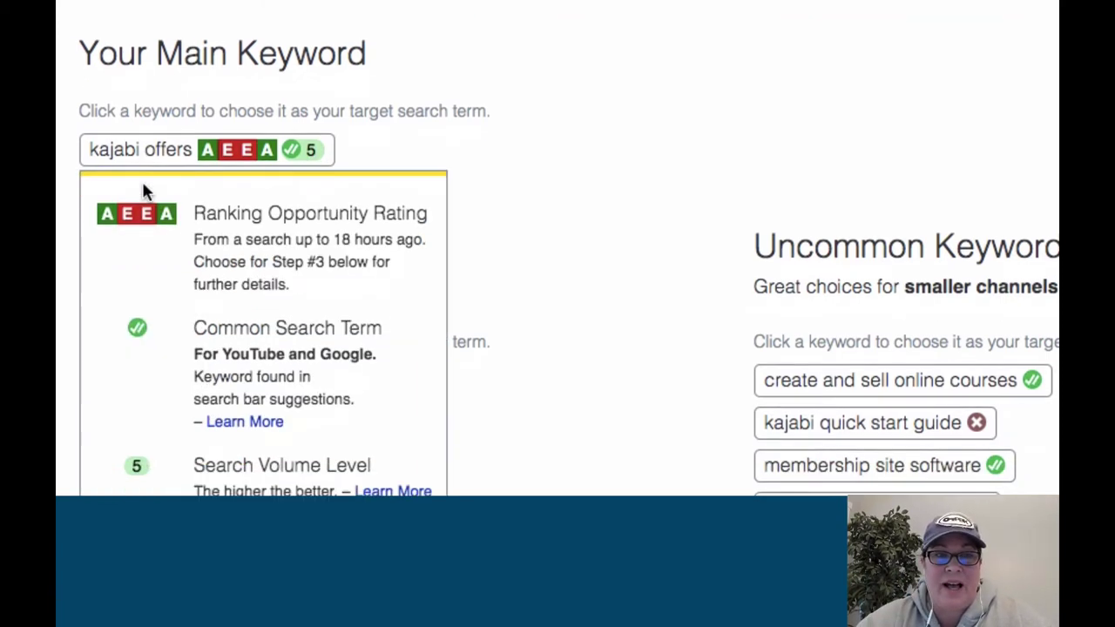
- Send 'kajabi offers' to Step #3 and look through its search results
click(266, 455)
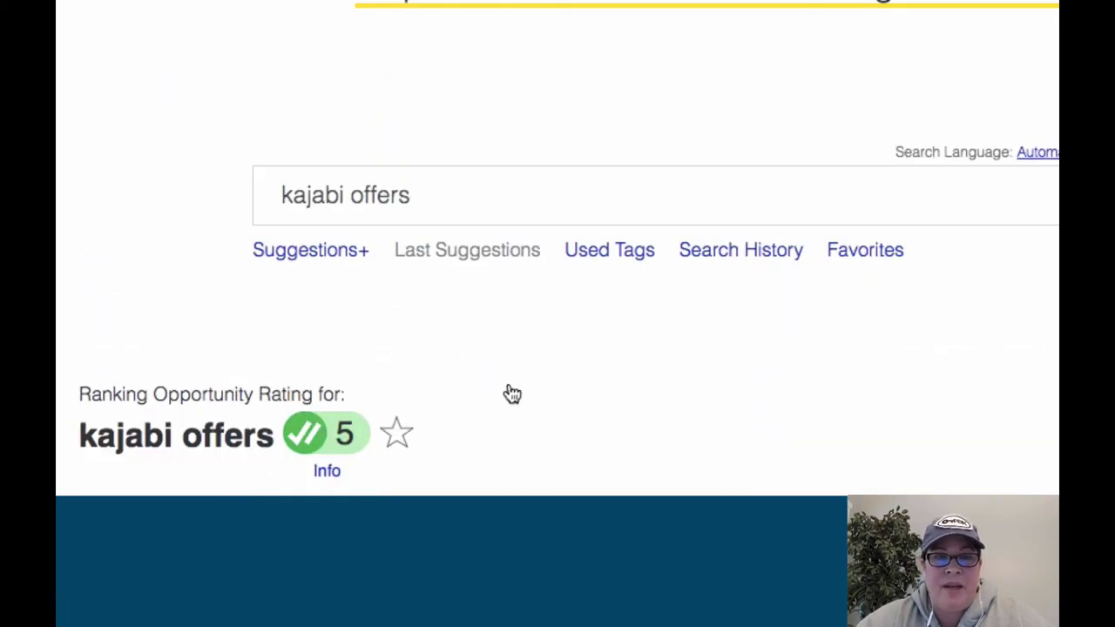
scroll(622, 361, down, 2)
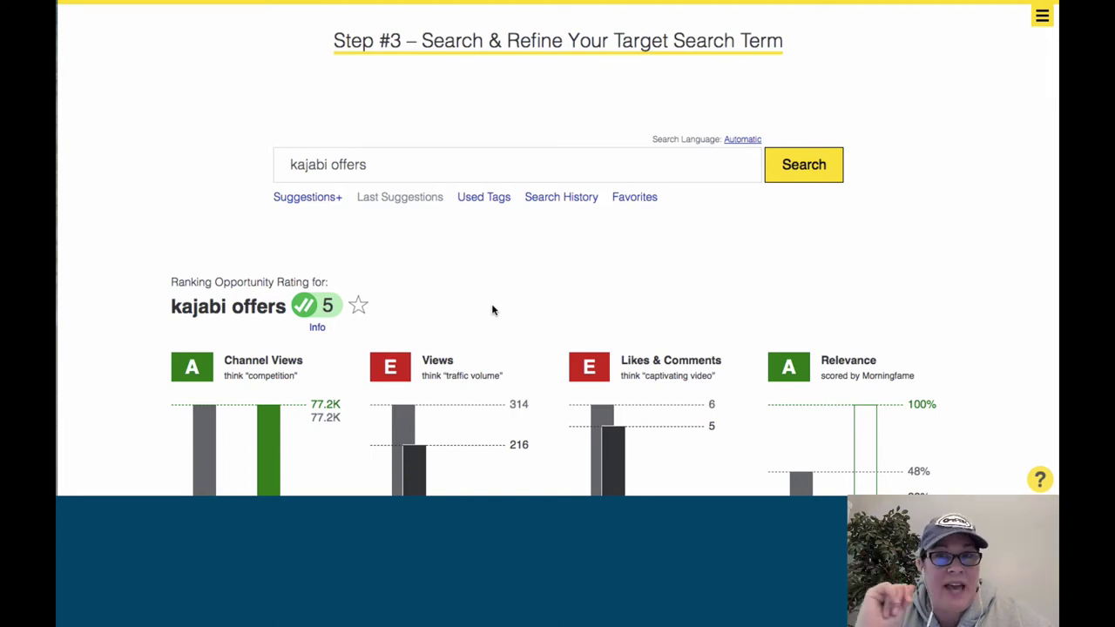
scroll(493, 310, down, 5)
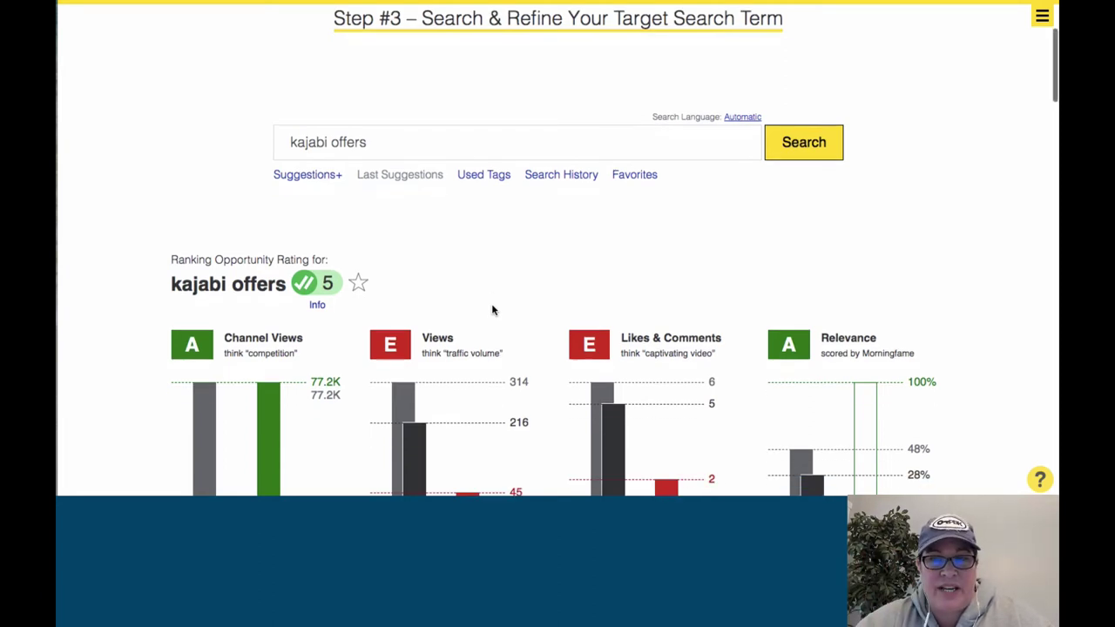
scroll(492, 310, down, 1)
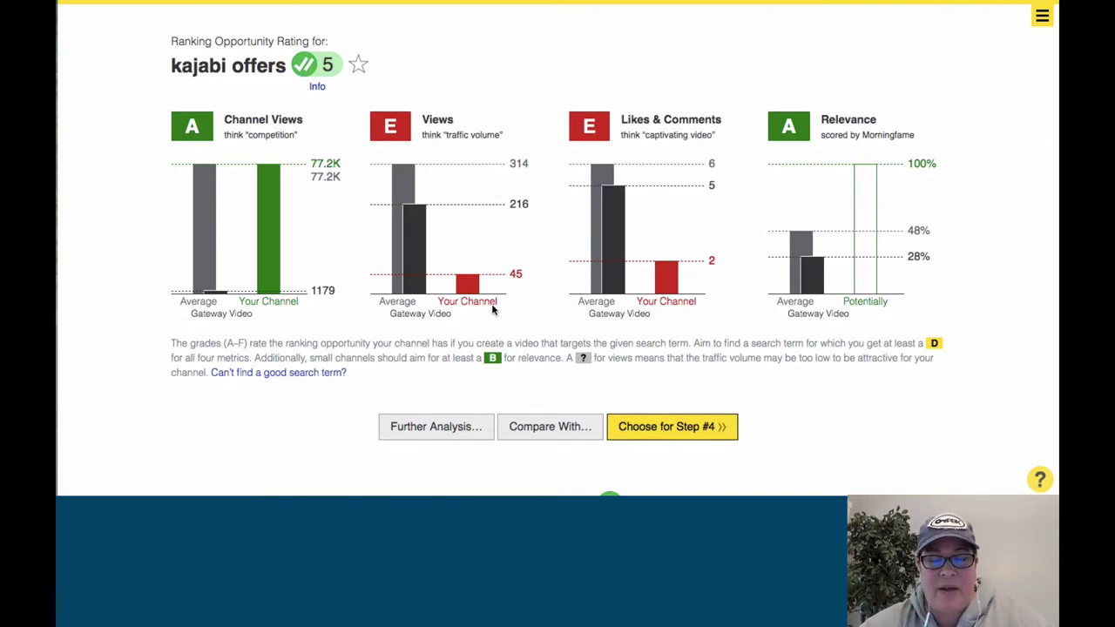
scroll(492, 310, down, 1)
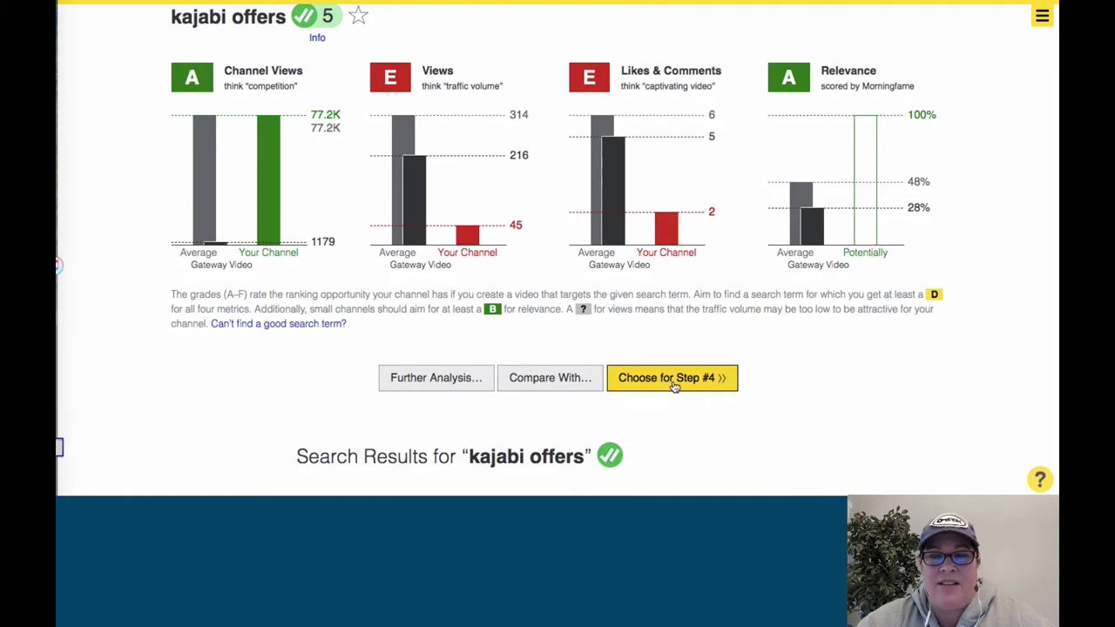
scroll(658, 375, down, 2)
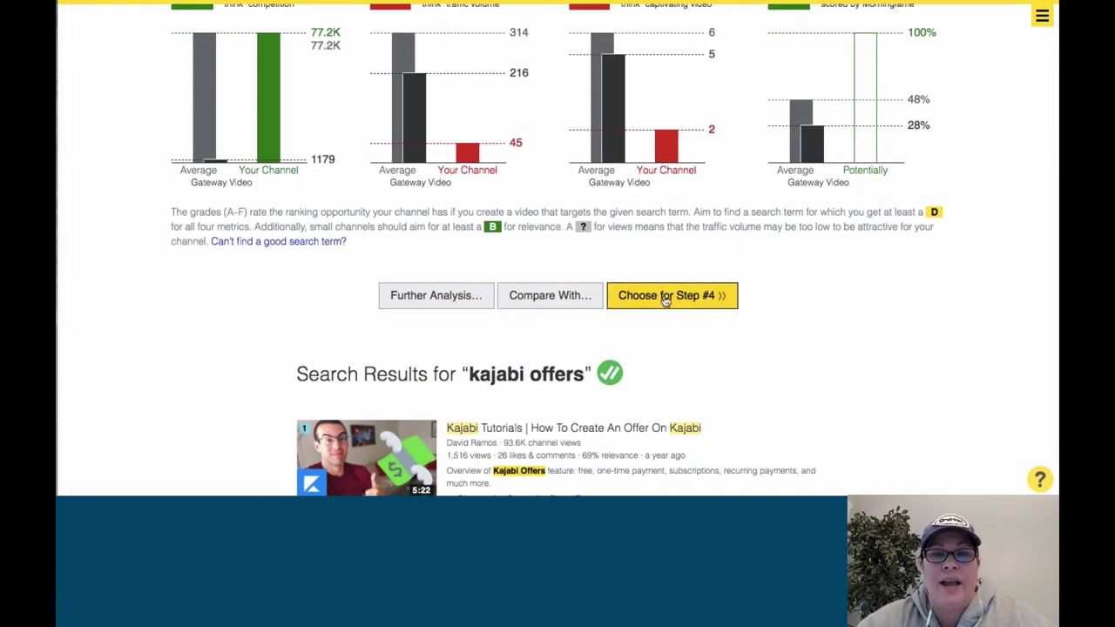
scroll(665, 298, down, 2)
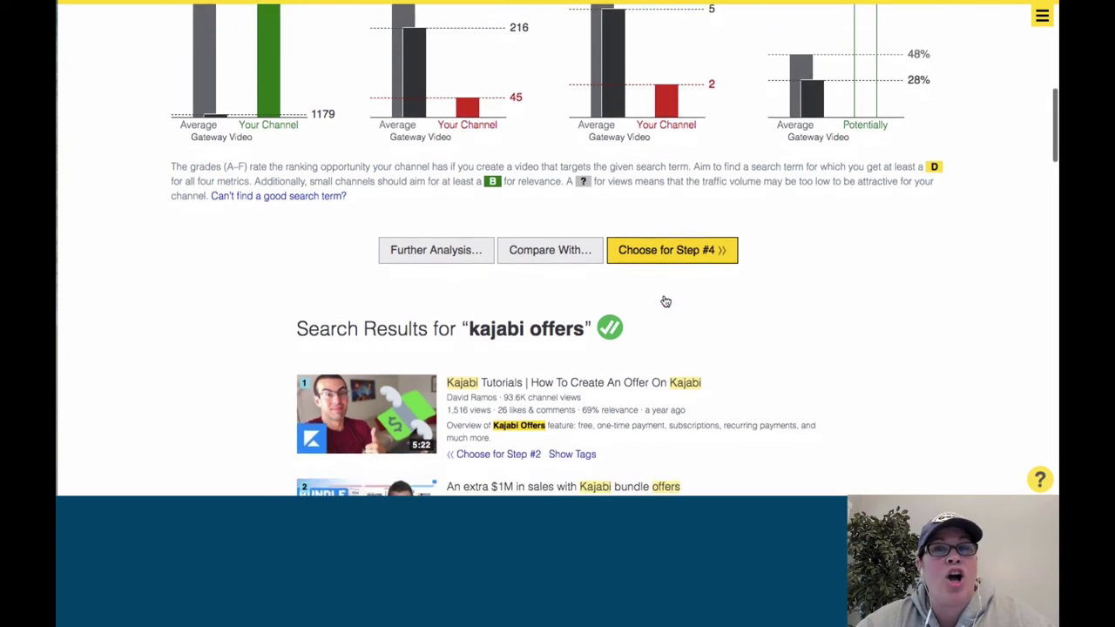
scroll(665, 300, down, 2)
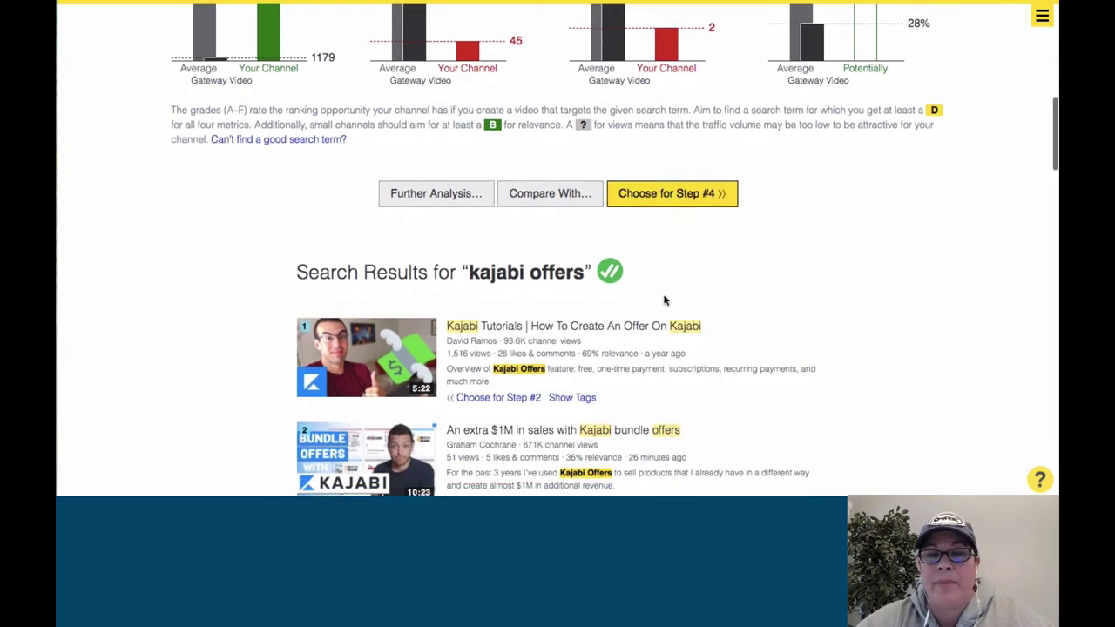
scroll(665, 300, down, 1)
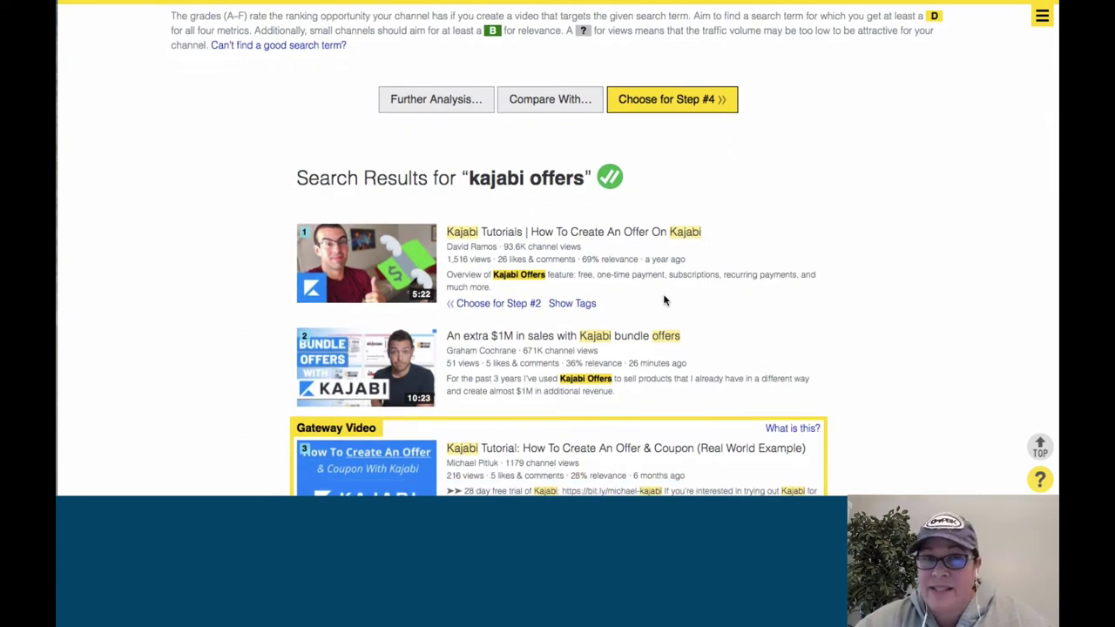
scroll(665, 300, down, 1)
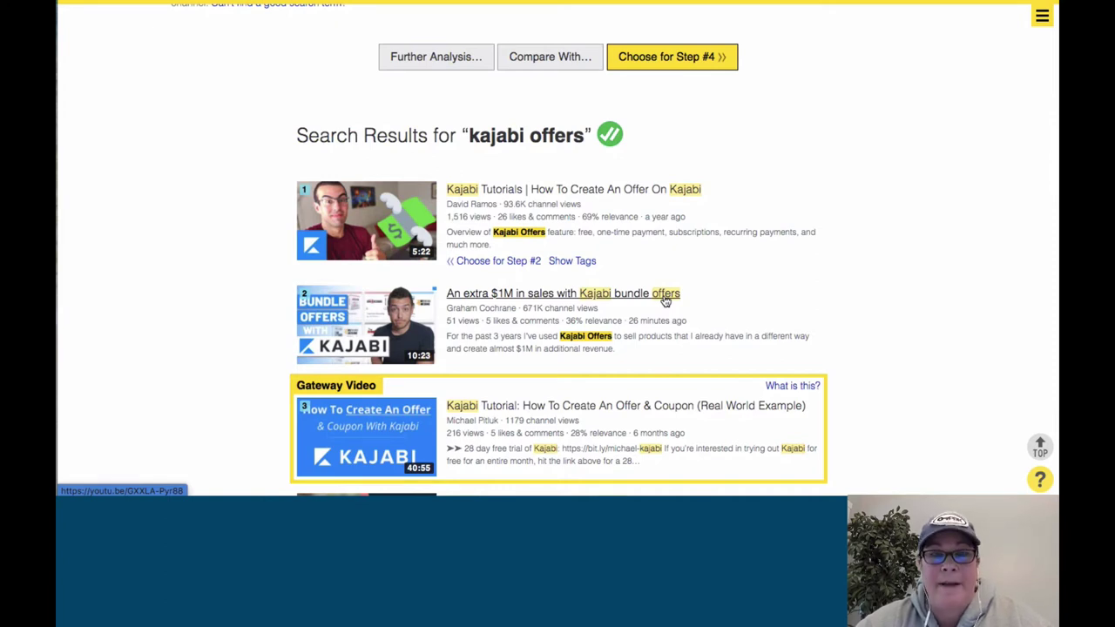
scroll(665, 300, down, 4)
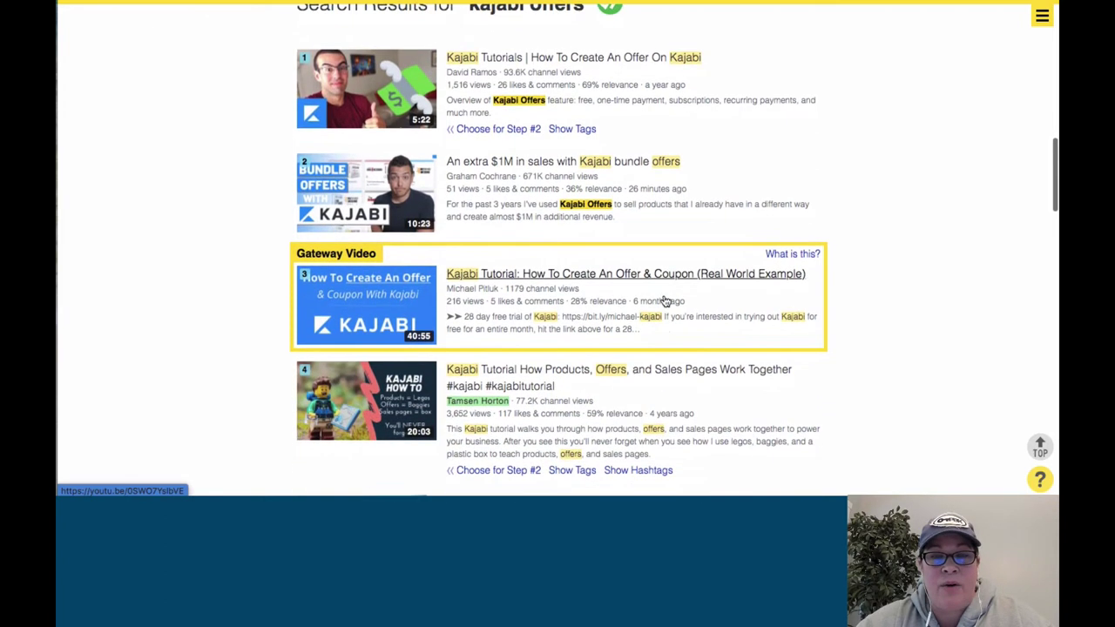
scroll(664, 301, down, 2)
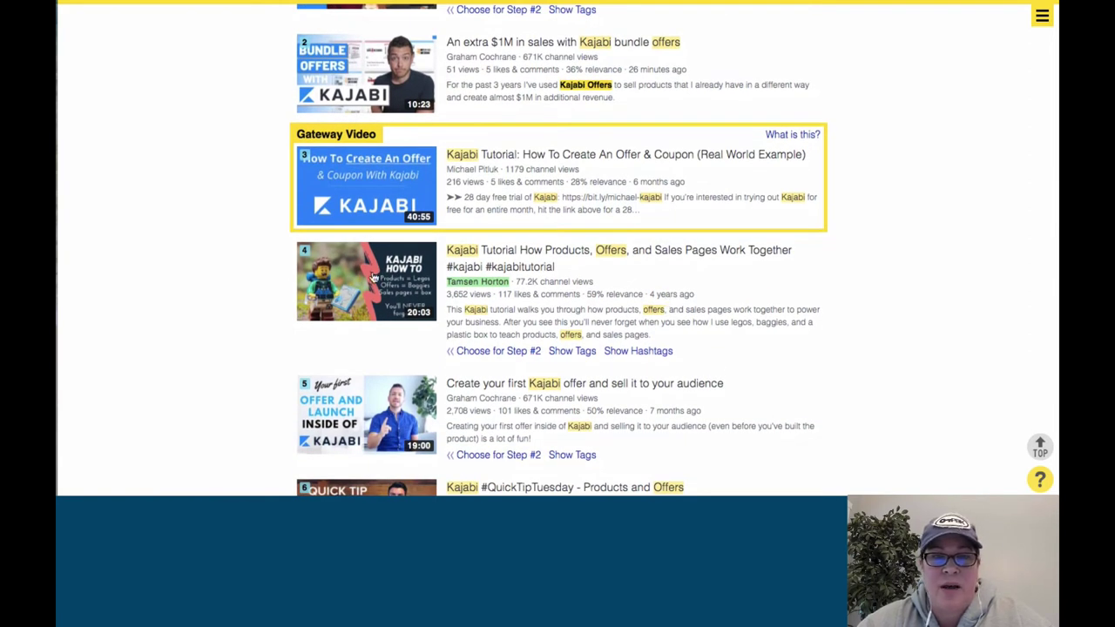
scroll(375, 279, down, 6)
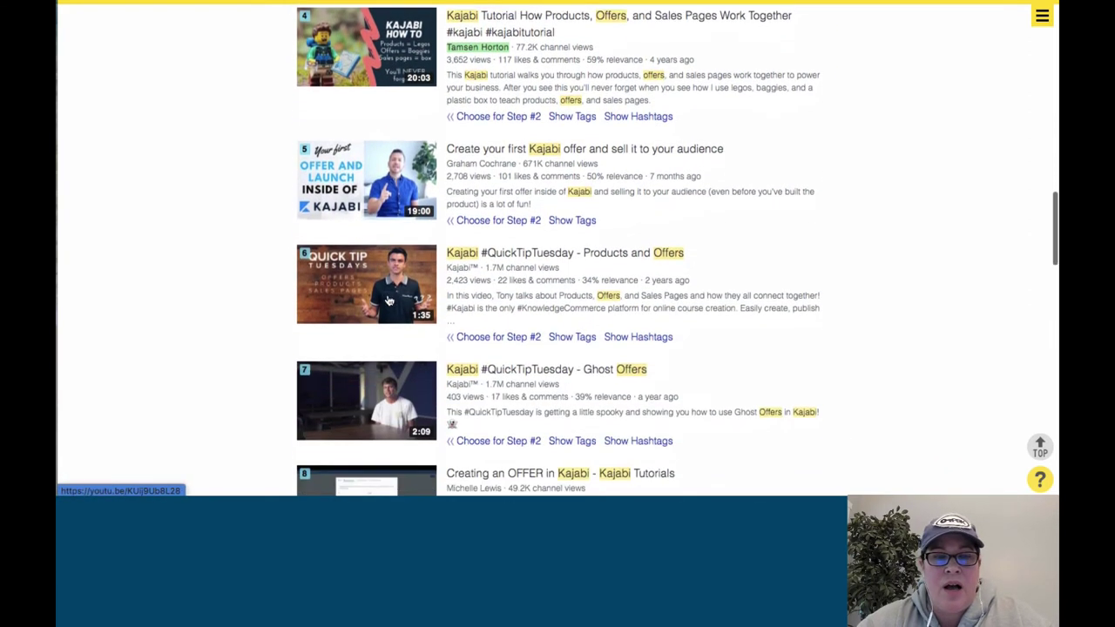
scroll(389, 301, down, 11)
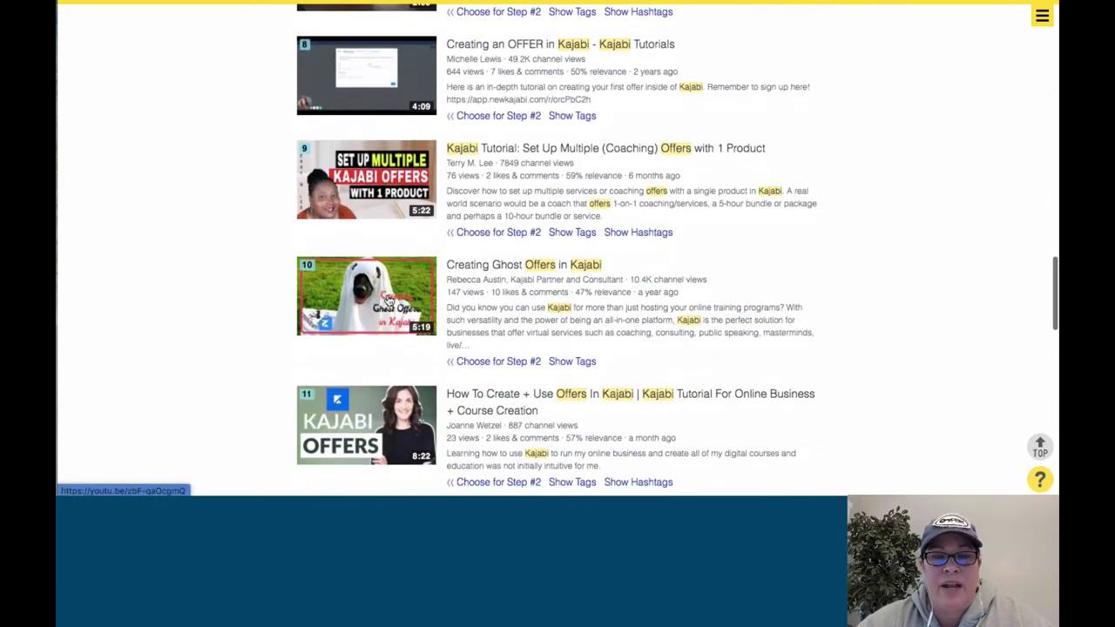
scroll(390, 301, down, 10)
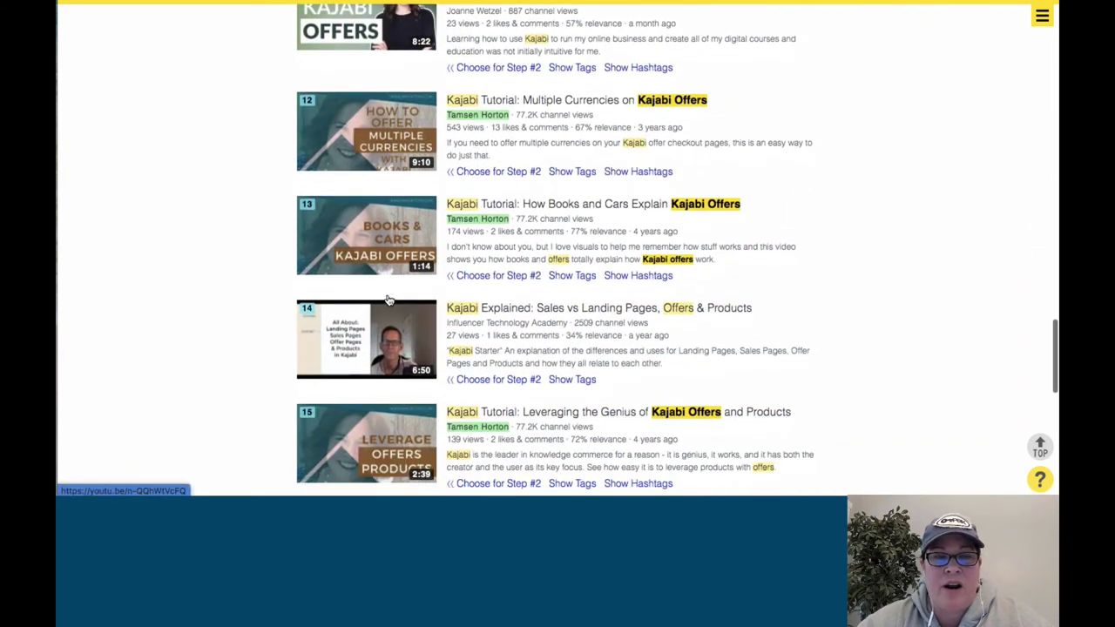
scroll(389, 301, down, 5)
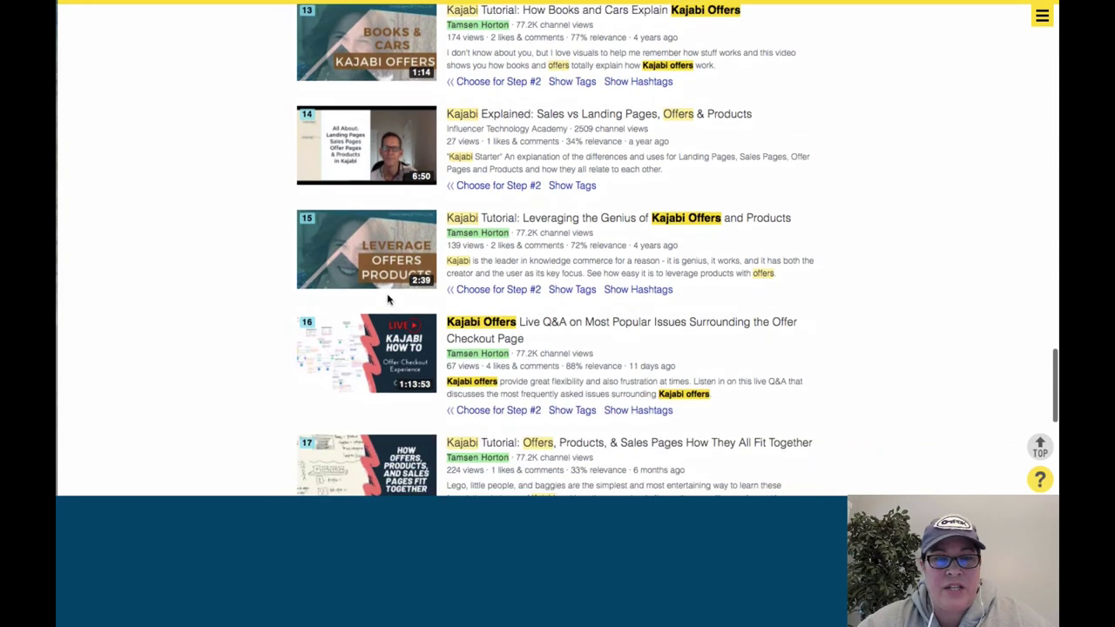
scroll(389, 301, down, 7)
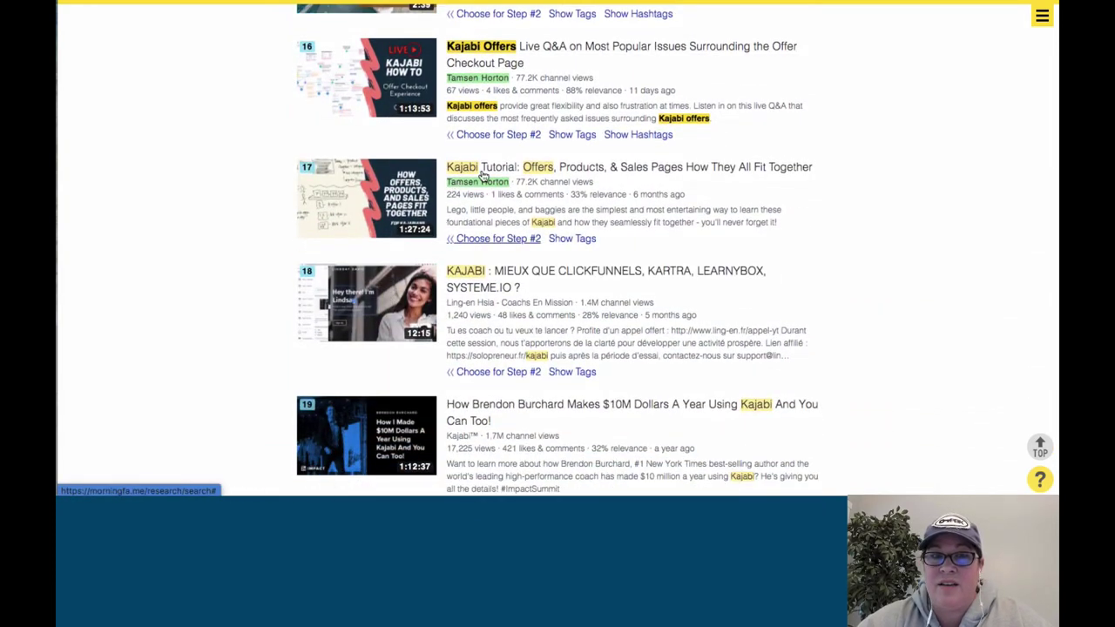
- Choose 'kajabi offers' as the target term for Step #4
scroll(489, 199, up, 13)
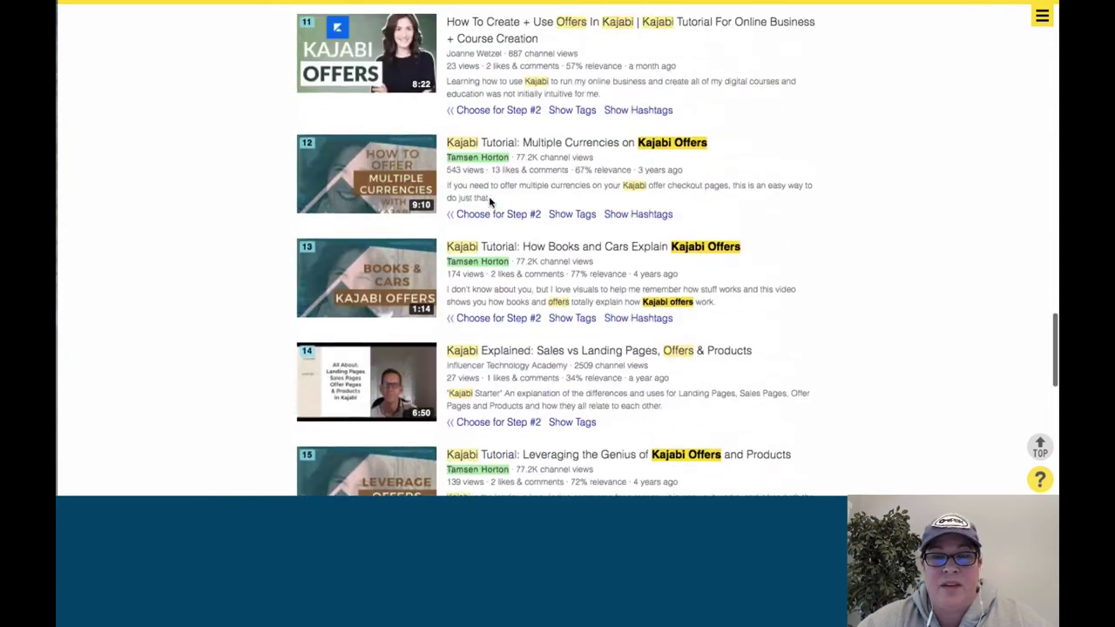
scroll(489, 198, up, 20)
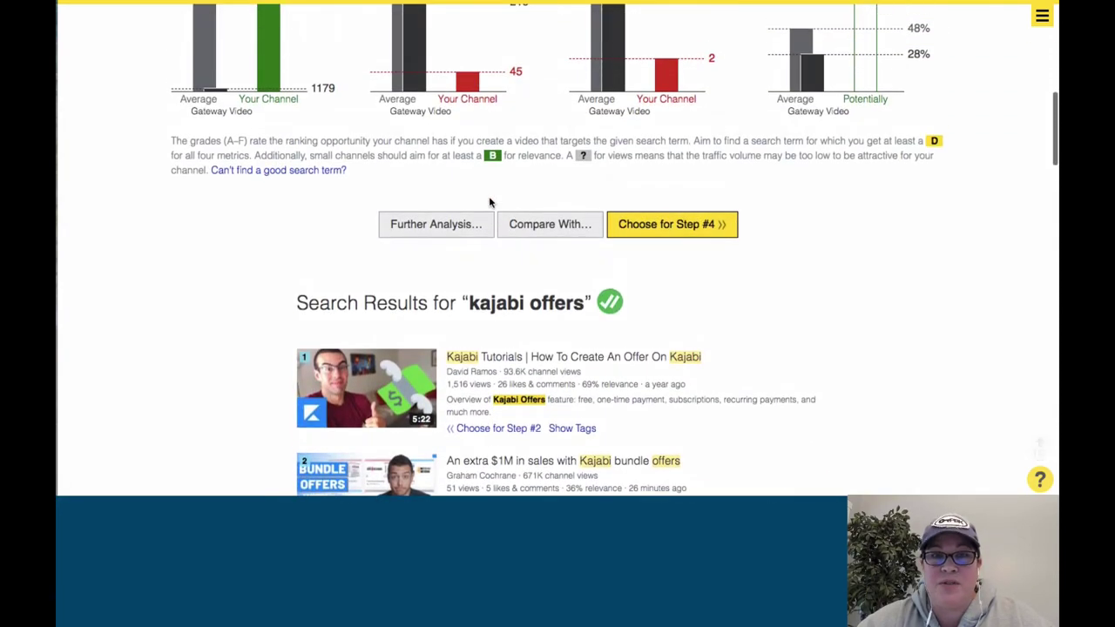
scroll(455, 287, down, 1)
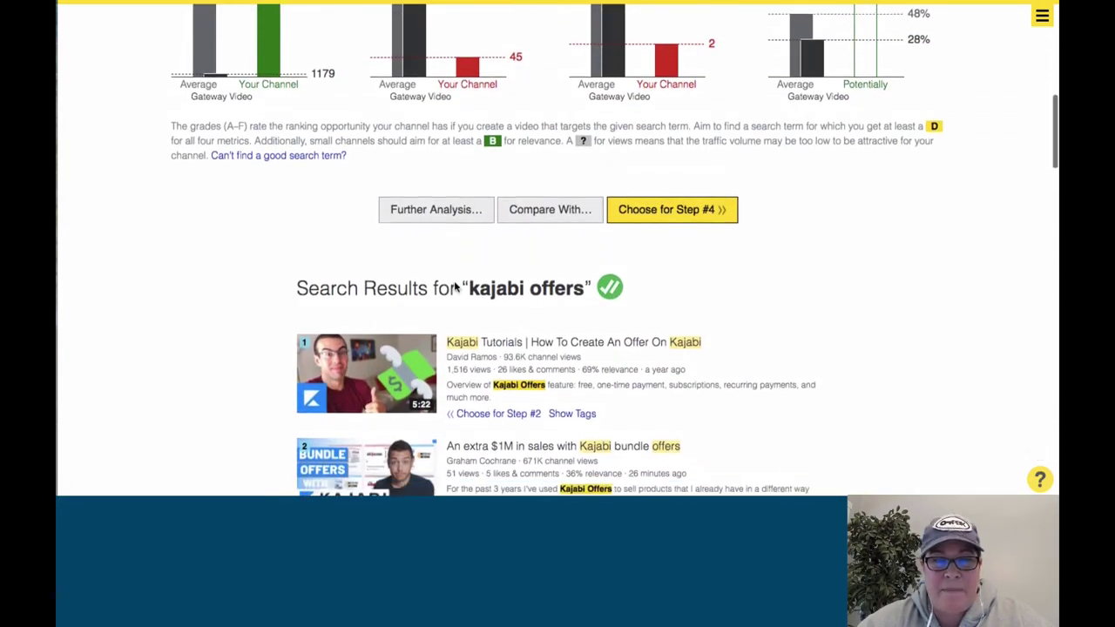
click(669, 210)
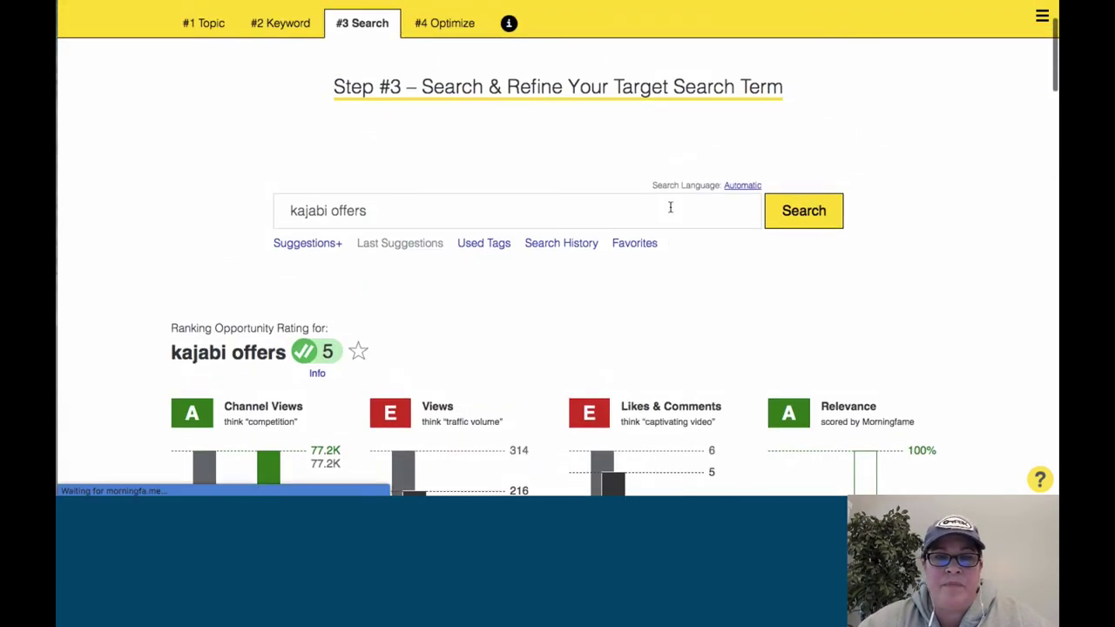
- Scroll through the Title, Description and Tags suggestions for 'kajabi offers'
scroll(478, 240, down, 2)
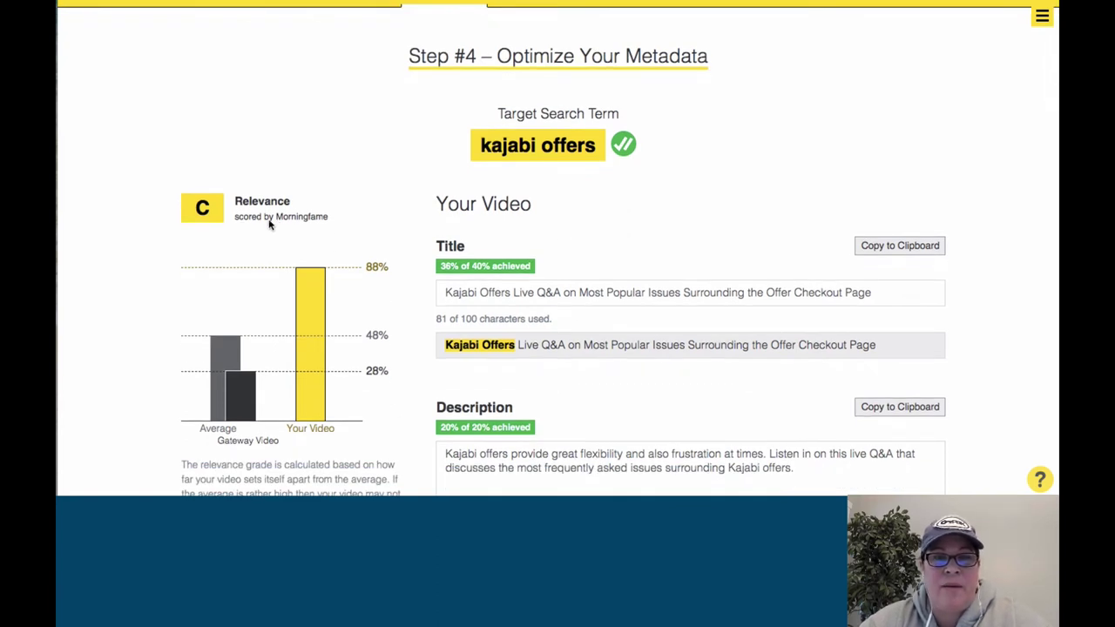
scroll(606, 261, down, 5)
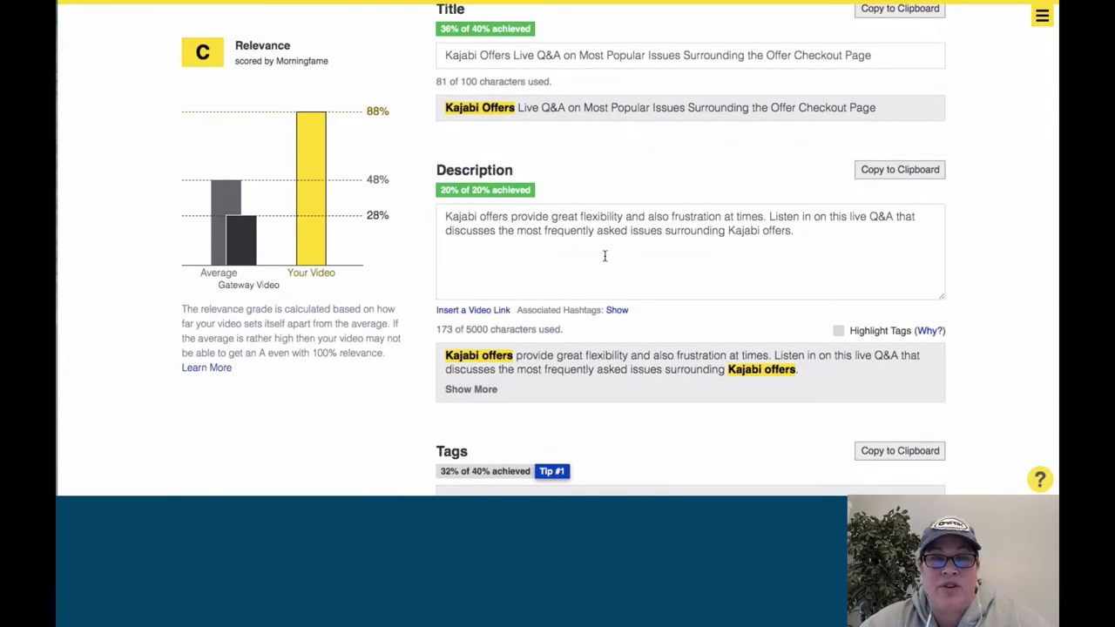
scroll(605, 255, down, 15)
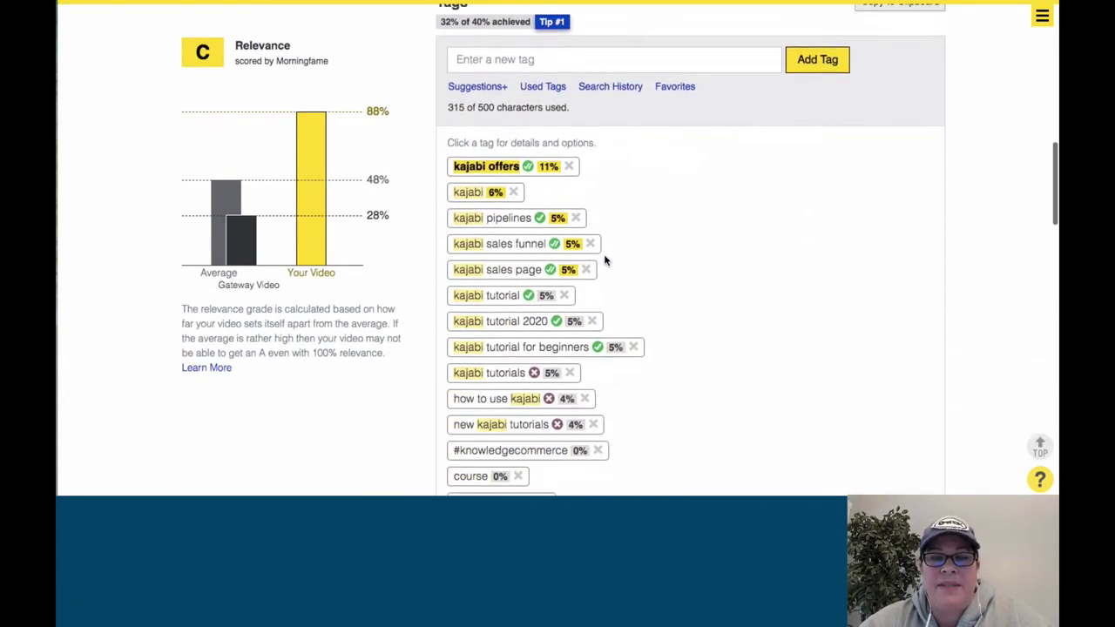
scroll(605, 261, down, 20)
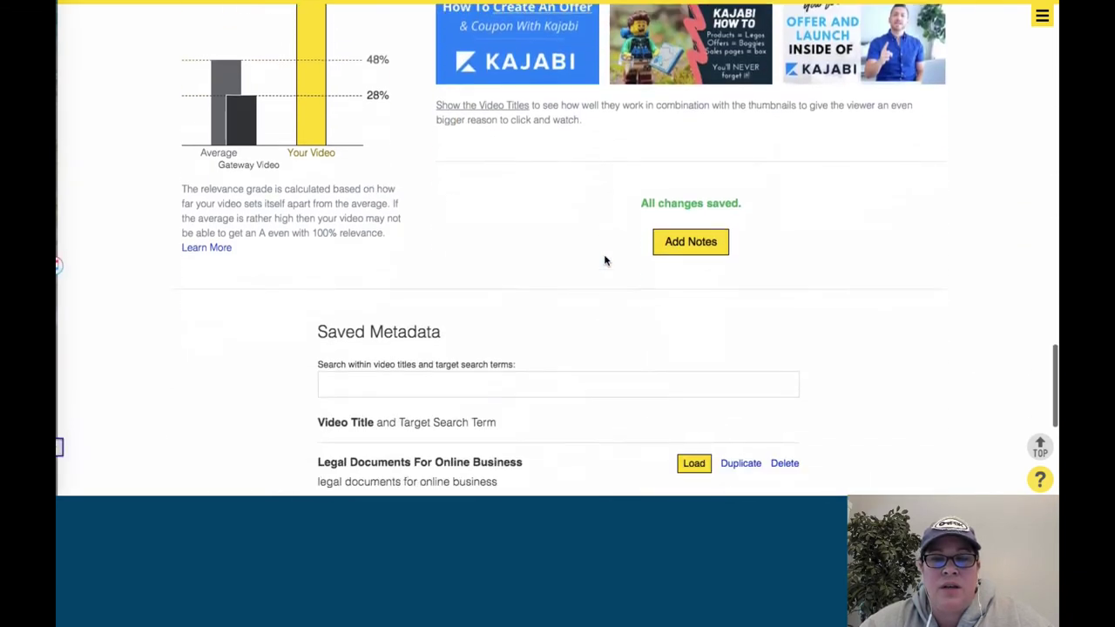
- Filter saved metadata by 'offers' and duplicate the Kajabi Tutorial How Products entry
scroll(605, 260, down, 2)
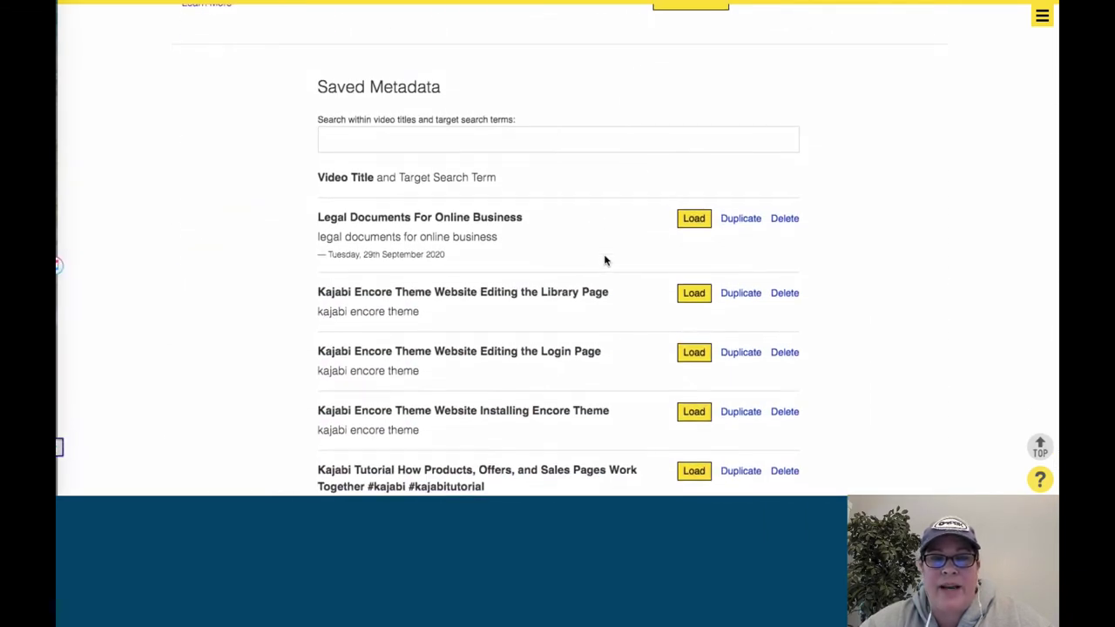
scroll(593, 257, up, 1)
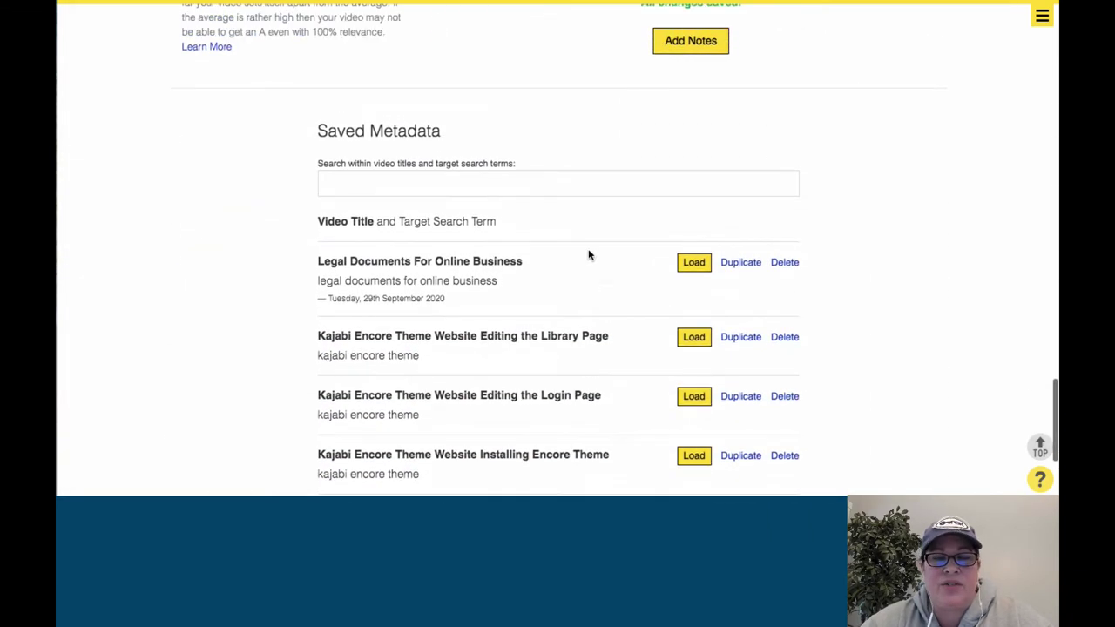
click(446, 181)
text(offers)
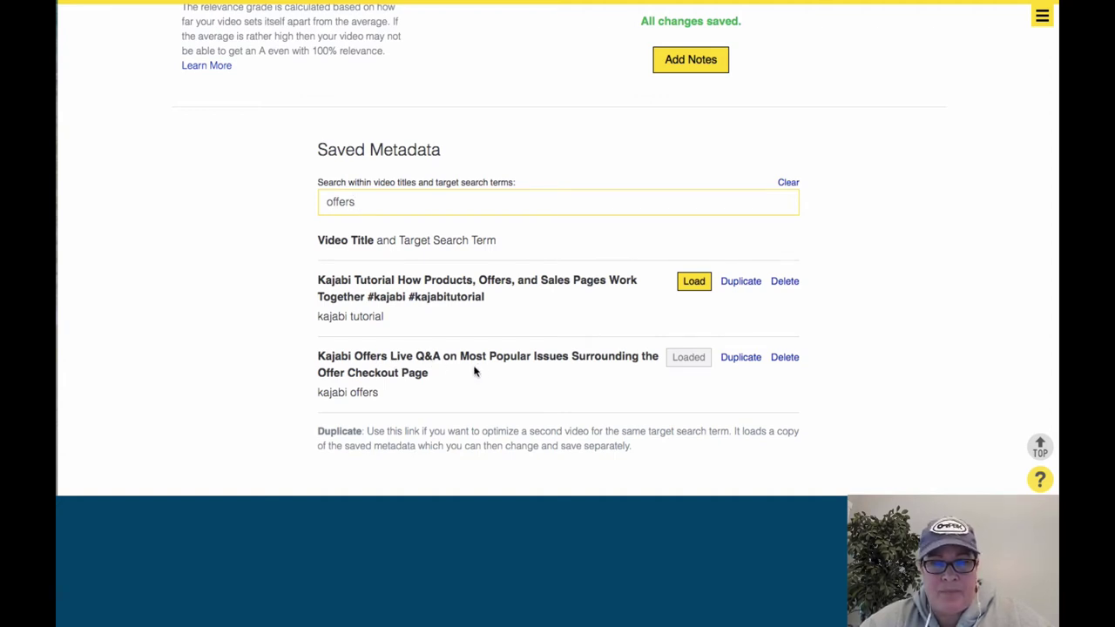
click(742, 281)
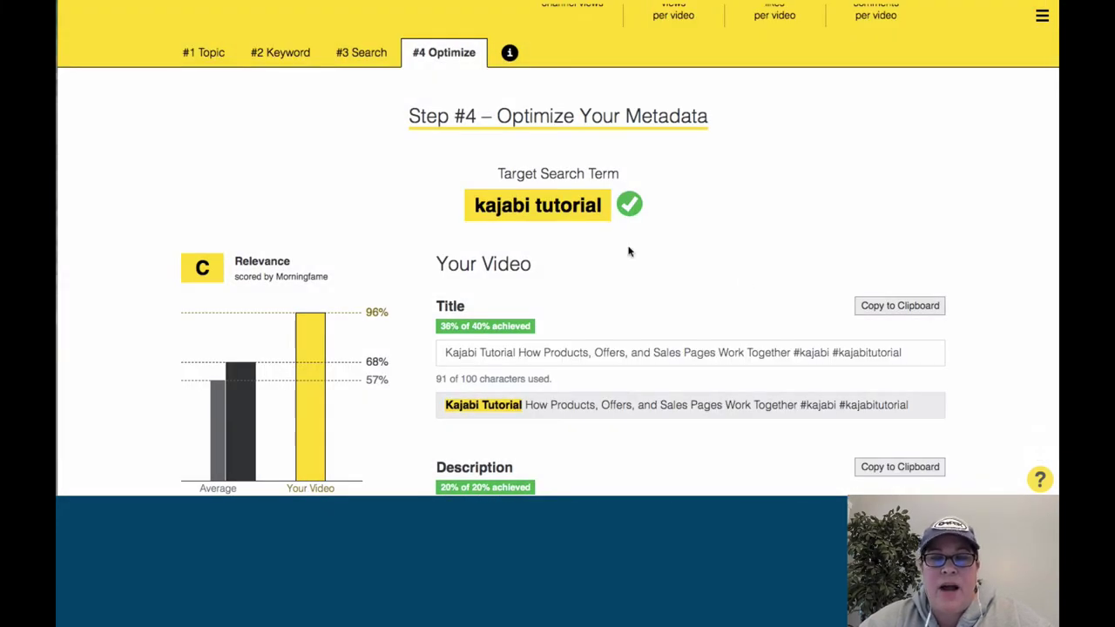
- Replace the title's middle phrase with 'Adding Products to an Existing Membership Offer'
scroll(629, 252, down, 1)
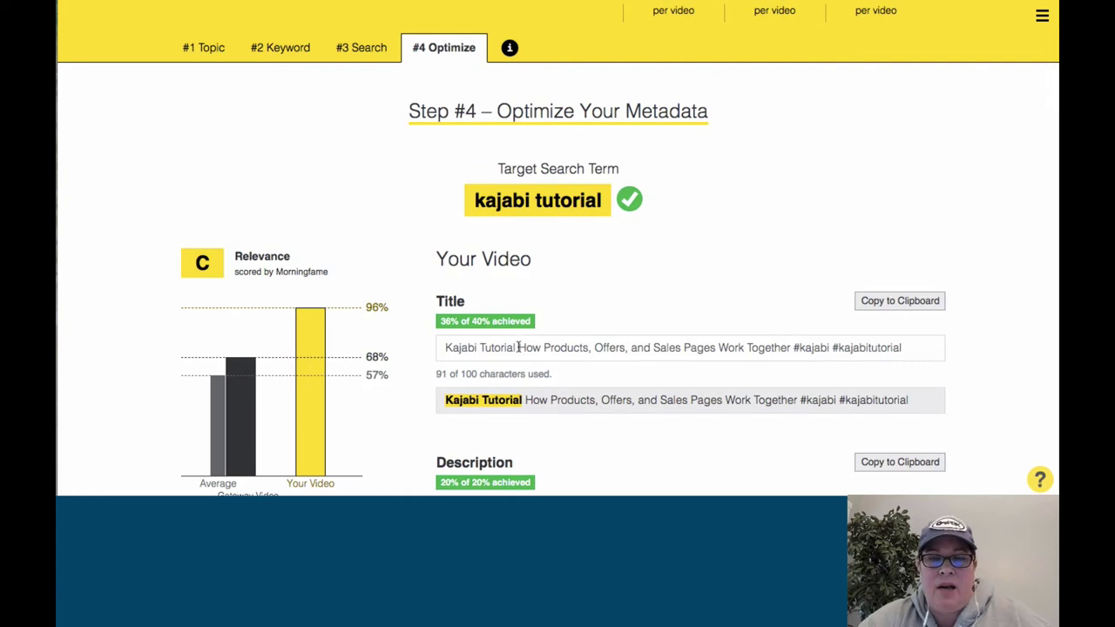
drag(518, 347, 790, 348)
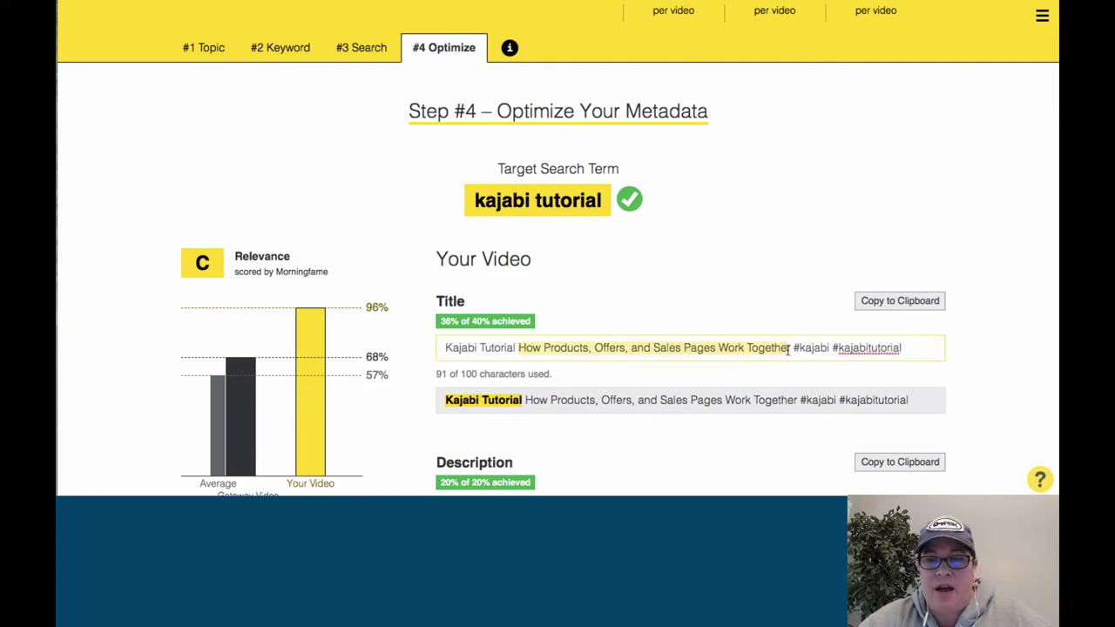
text(Adding Productr)
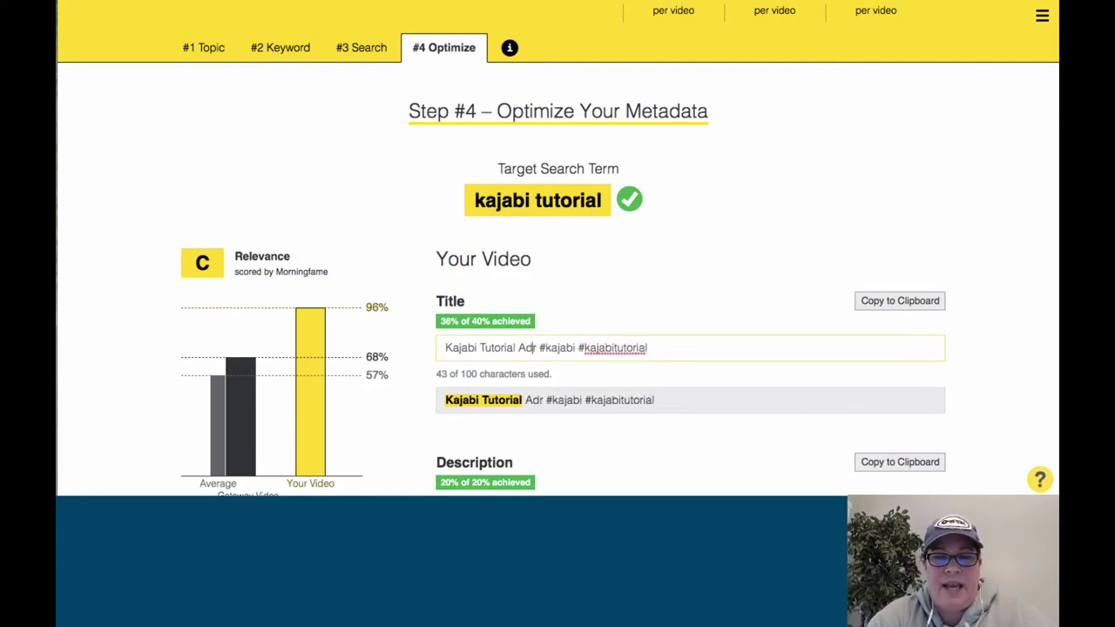
text(s to an Ex)
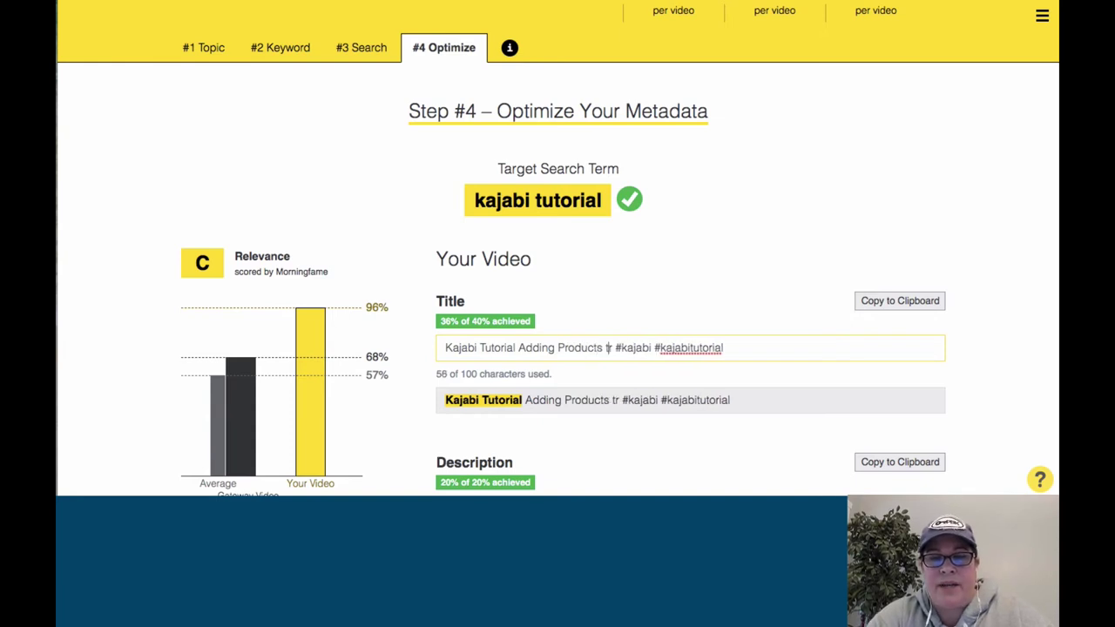
text(isting Members)
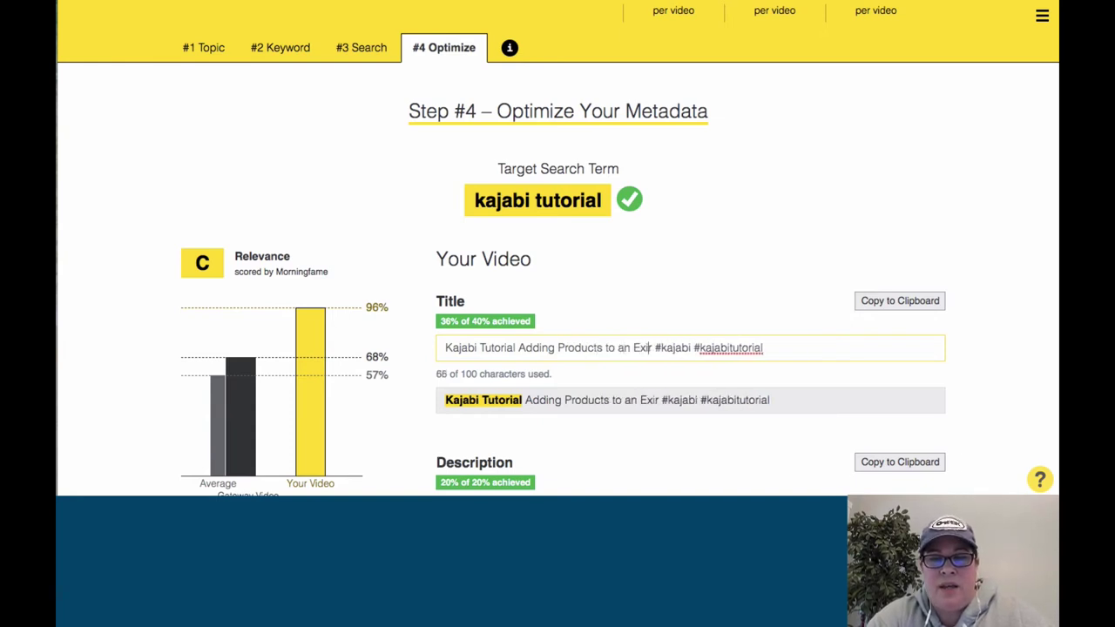
text(hip )
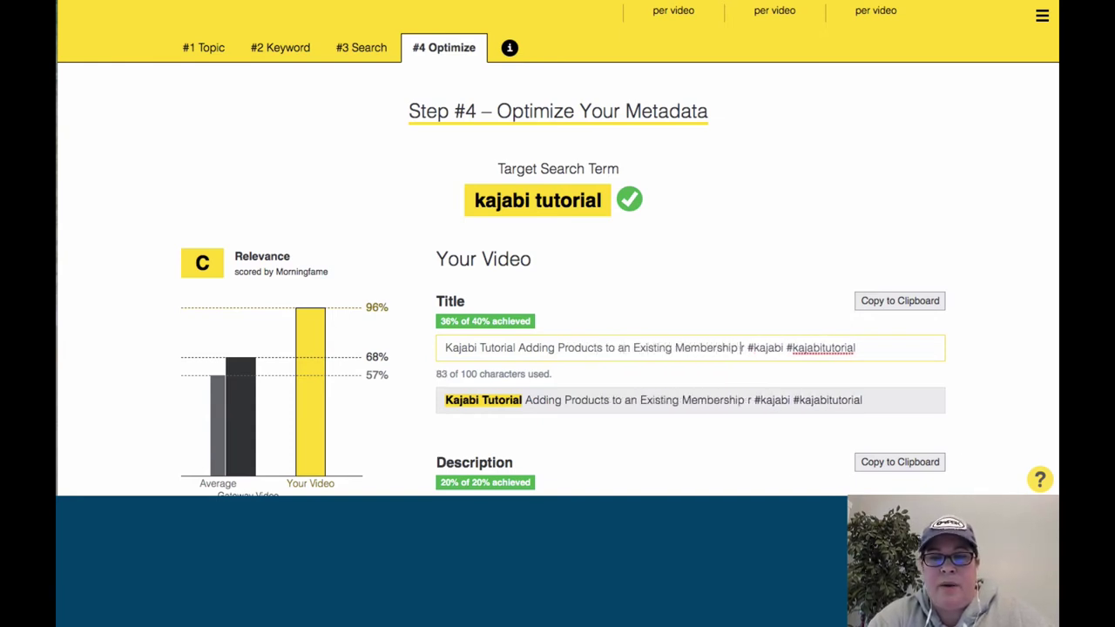
text(Offe)
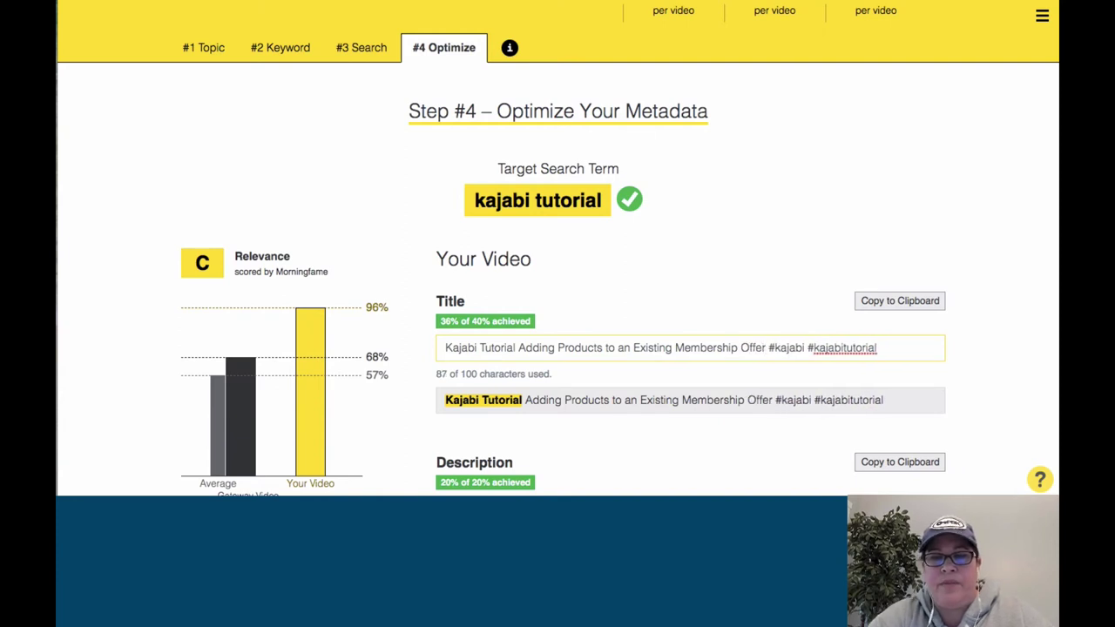
scroll(795, 348, down, 2)
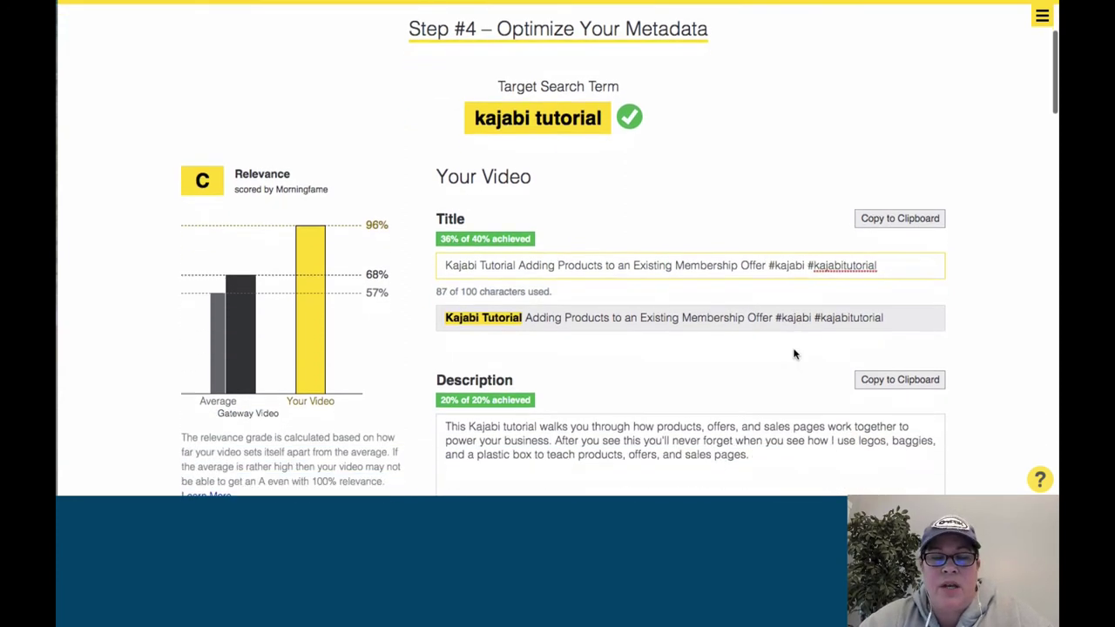
click(480, 266)
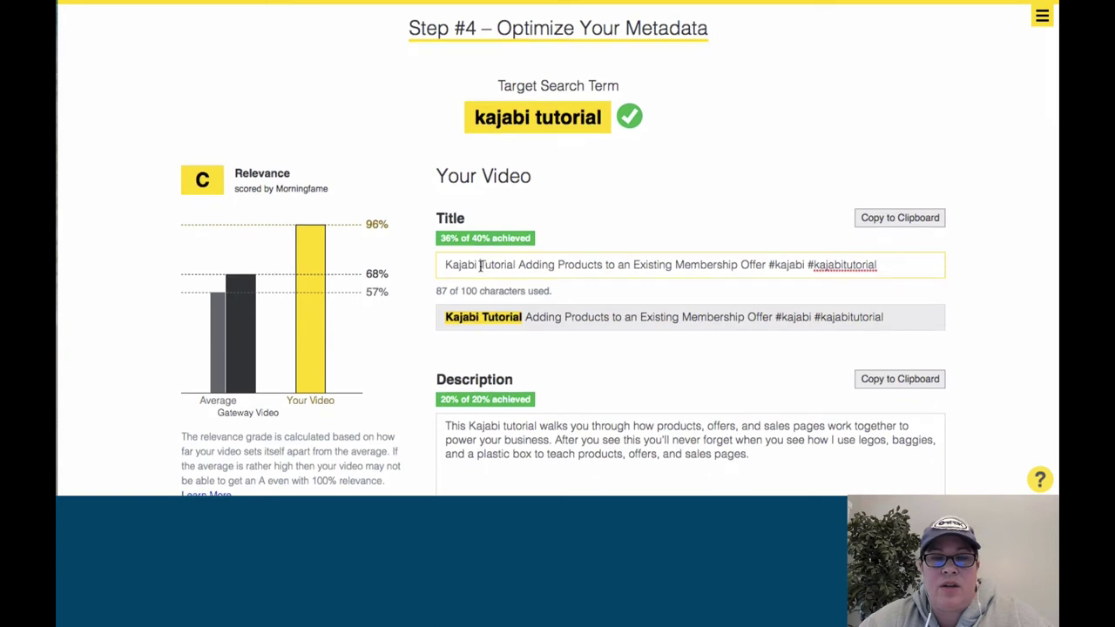
scroll(461, 226, down, 1)
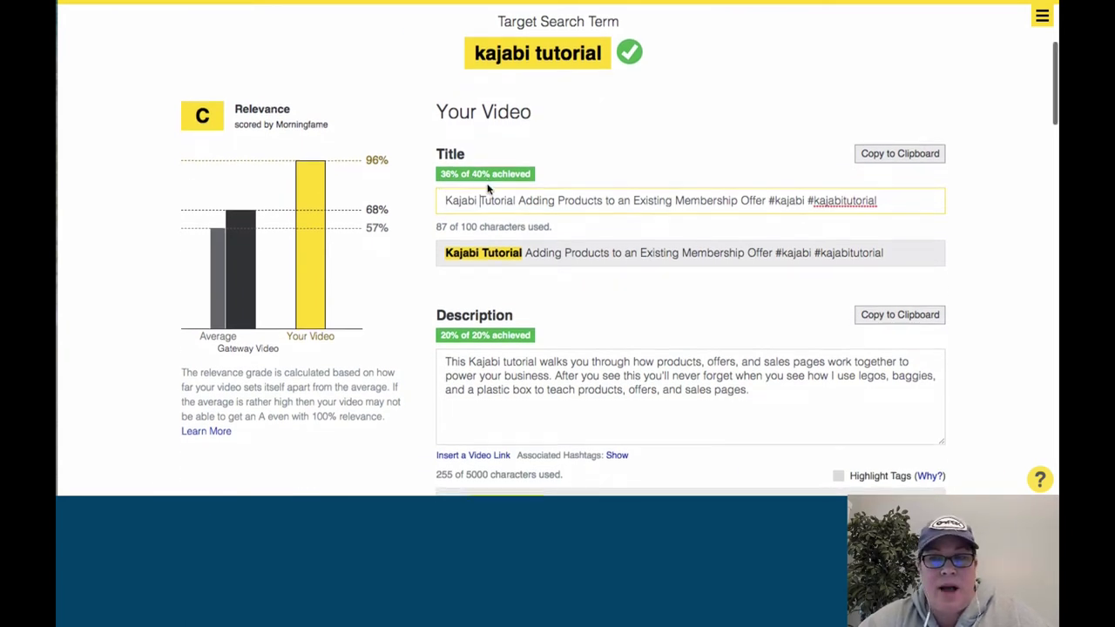
scroll(488, 192, down, 2)
- Replace the description wording with 'to easily add product(s) to an existing membership offer…'
click(509, 300)
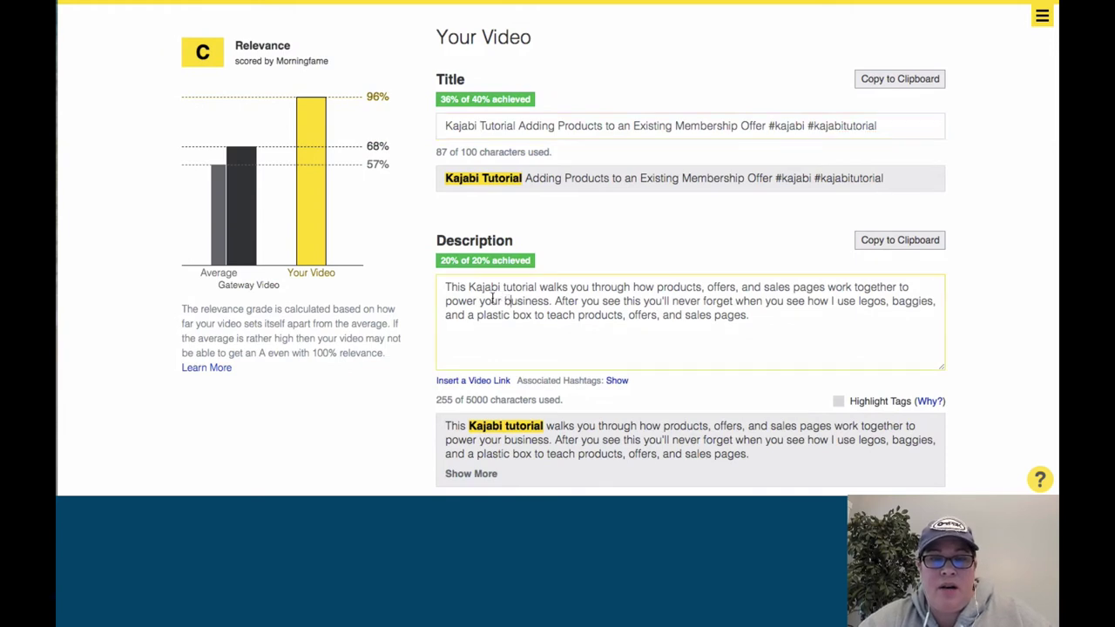
scroll(597, 338, down, 1)
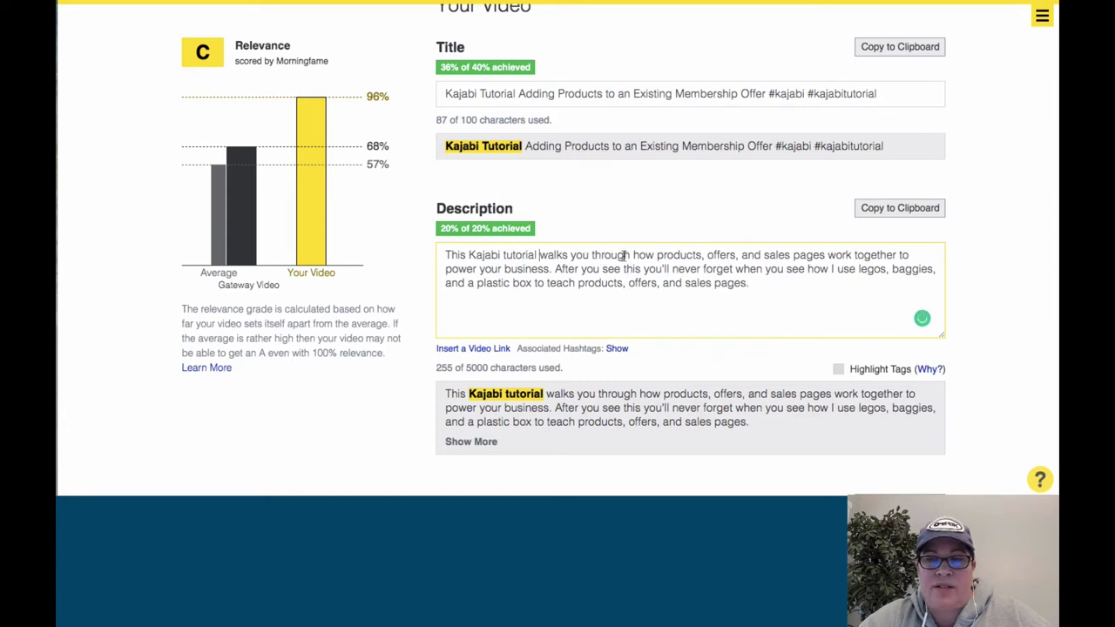
drag(657, 255, 737, 301)
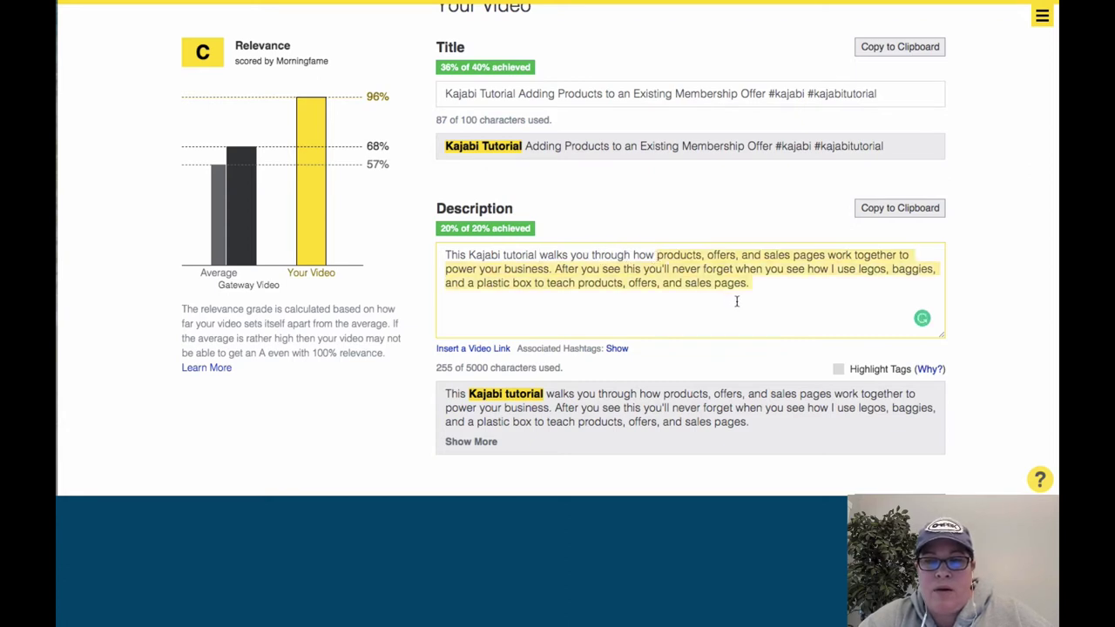
text(to )
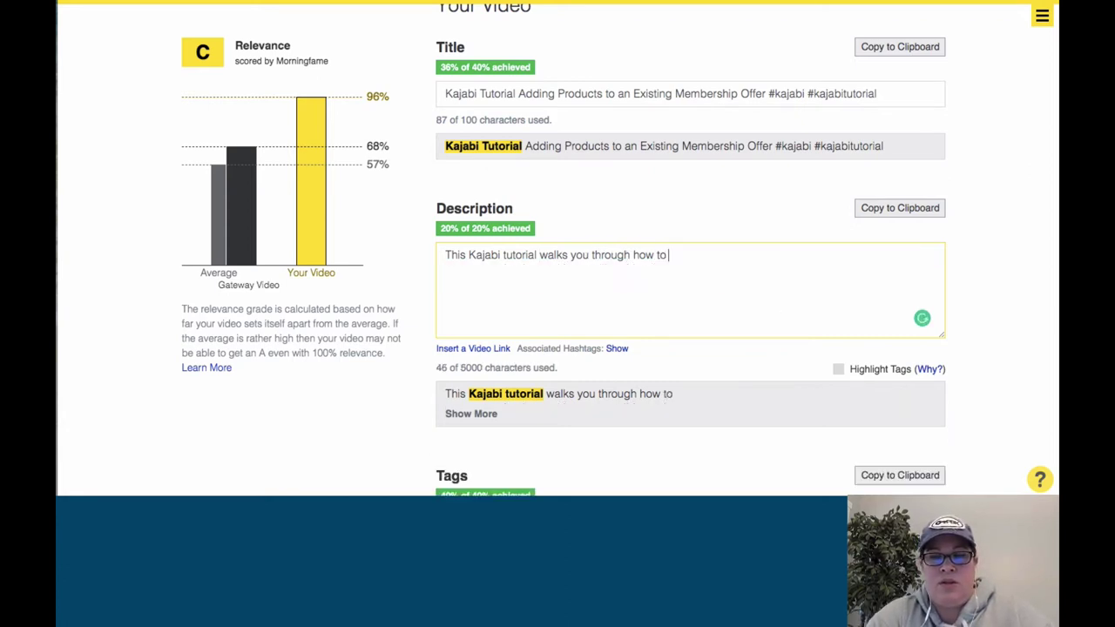
text(easily add a)
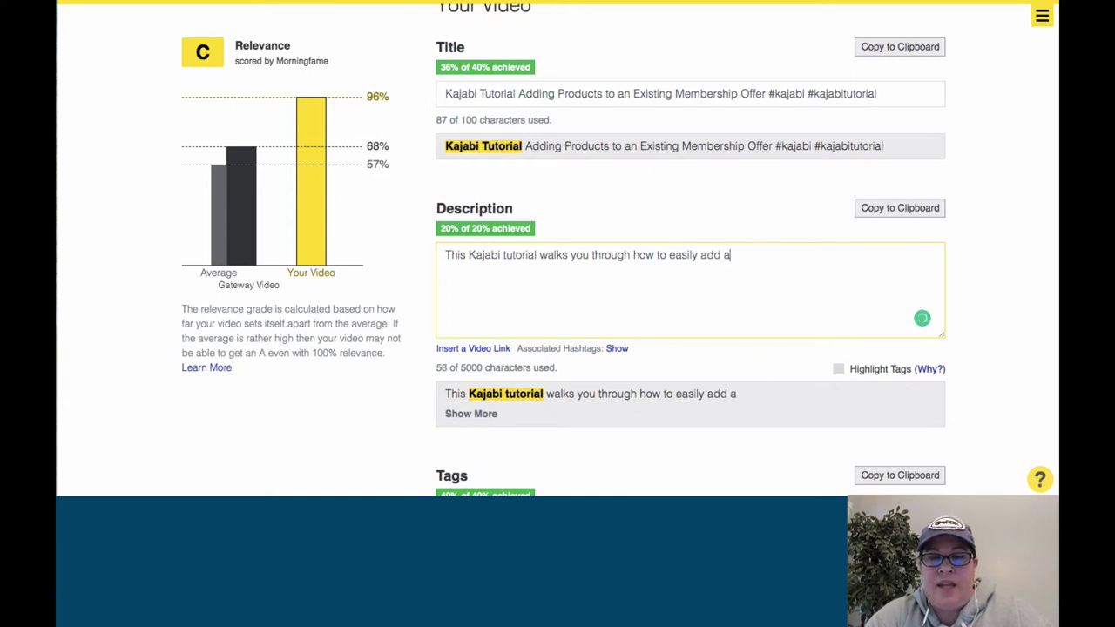
key(BackSpace)
text(product)
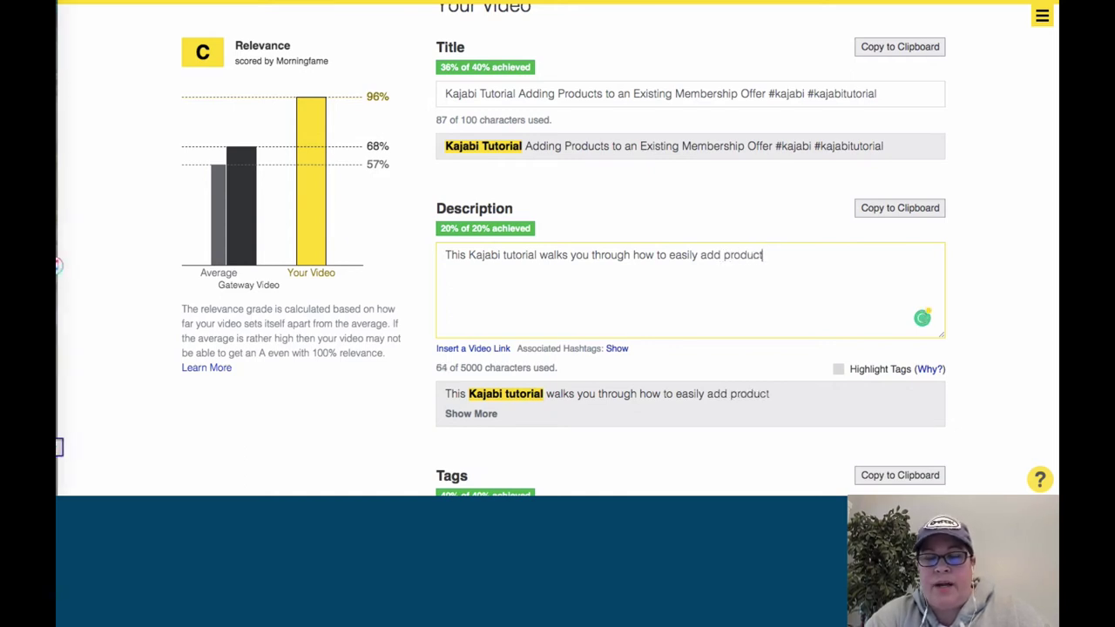
text((s) to )
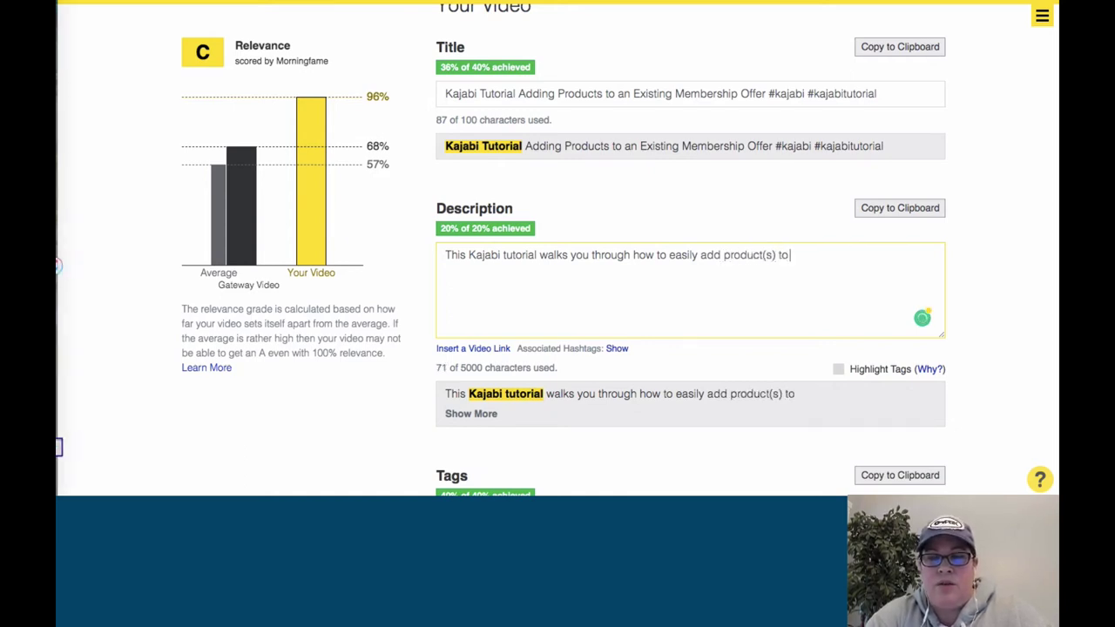
text(an existing members)
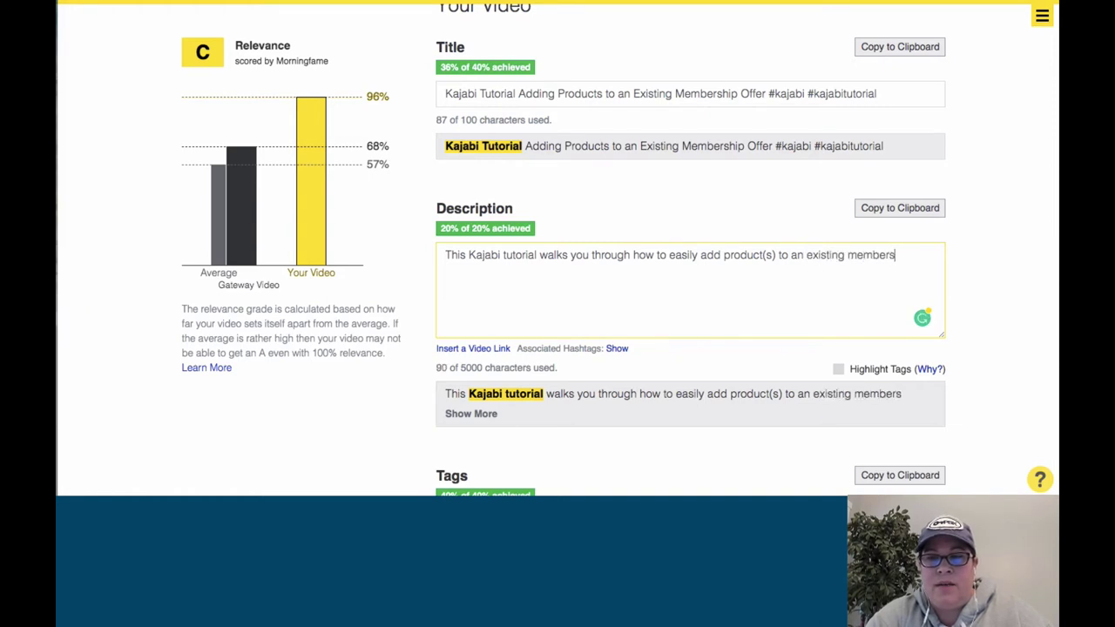
text(hip offer that you)
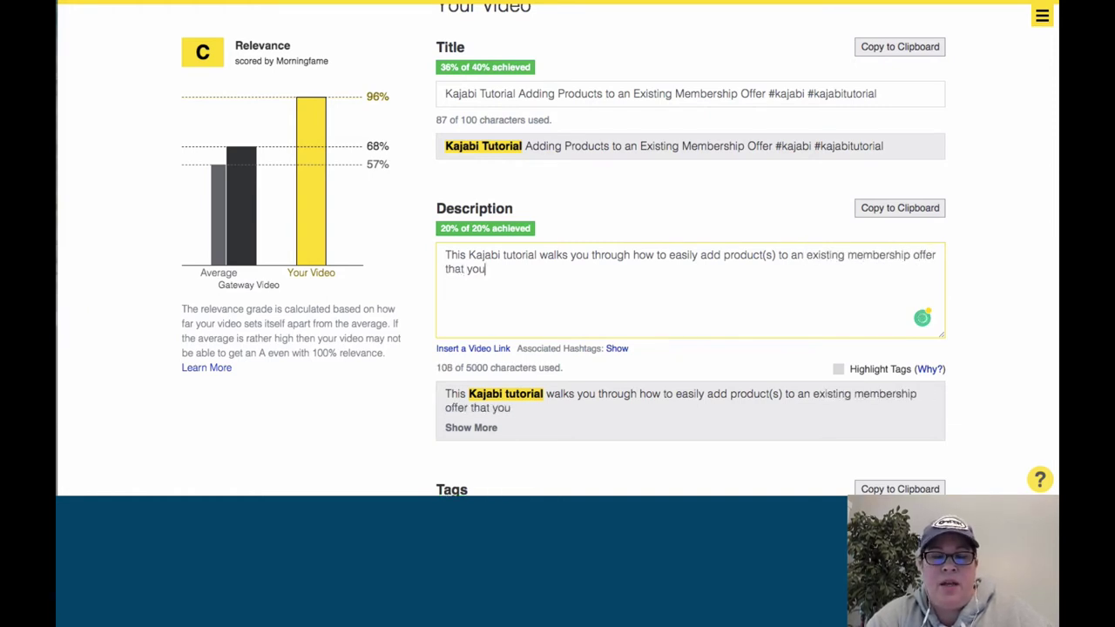
text( now want t)
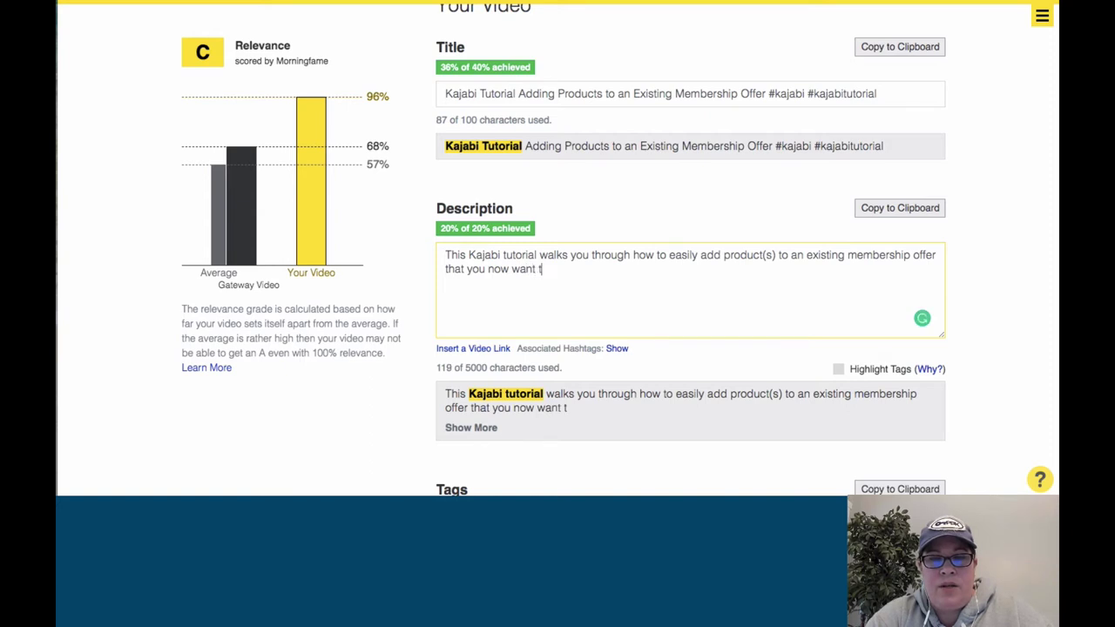
text(o include for your members.)
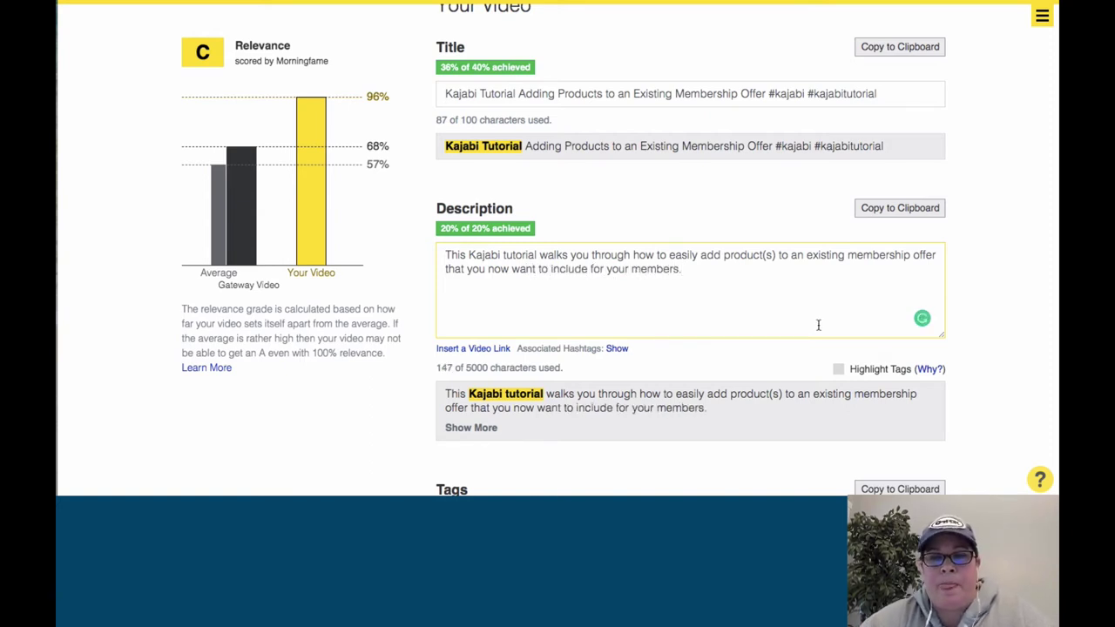
scroll(739, 289, down, 4)
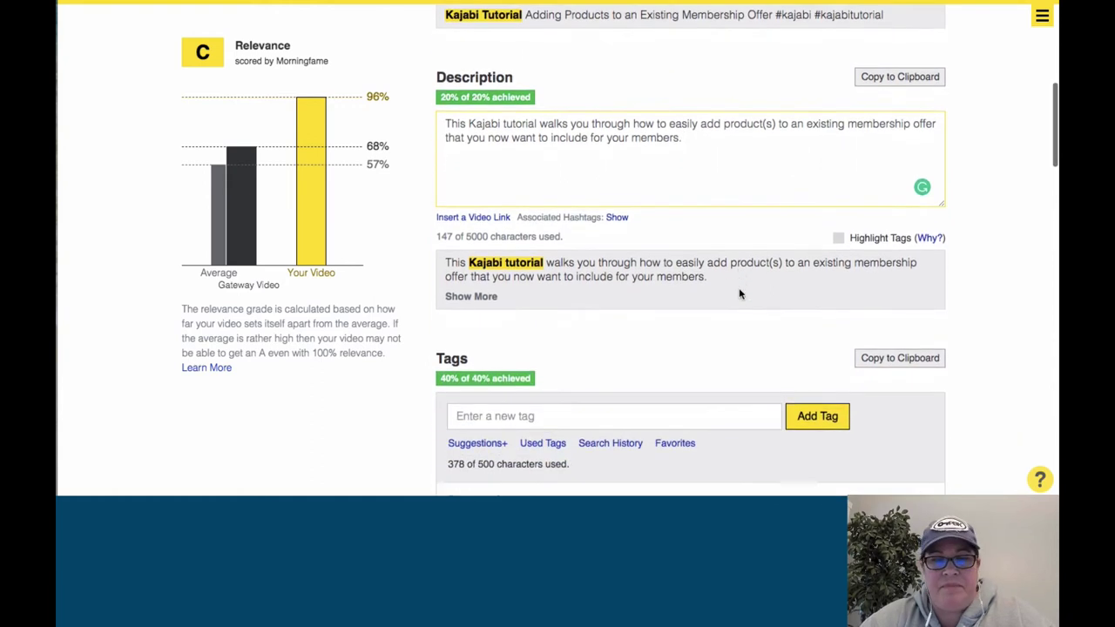
scroll(739, 295, down, 7)
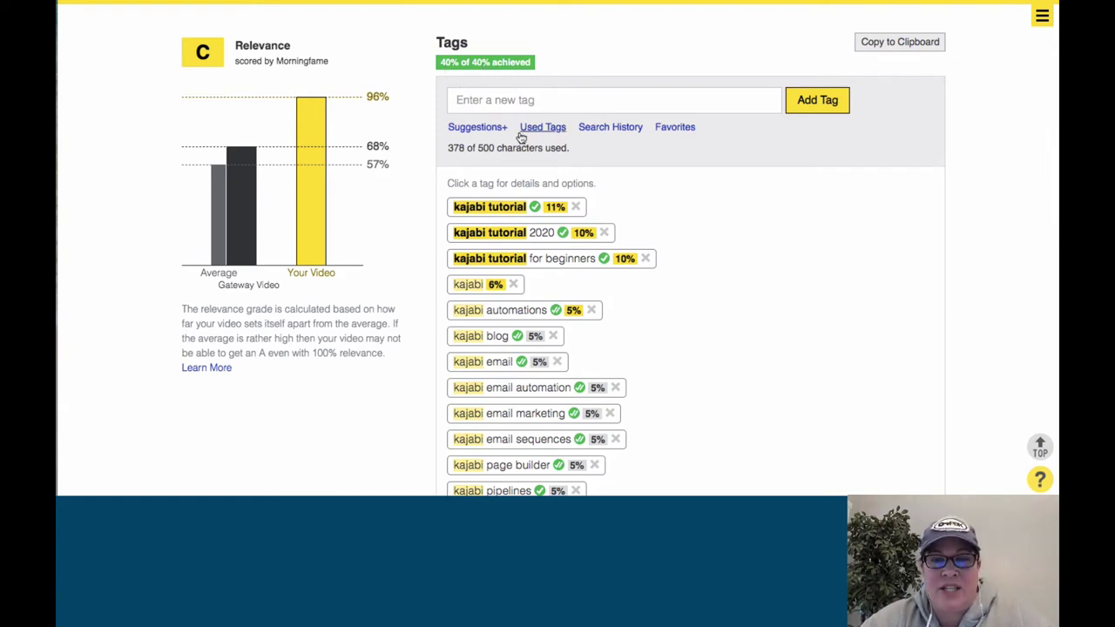
scroll(608, 220, down, 2)
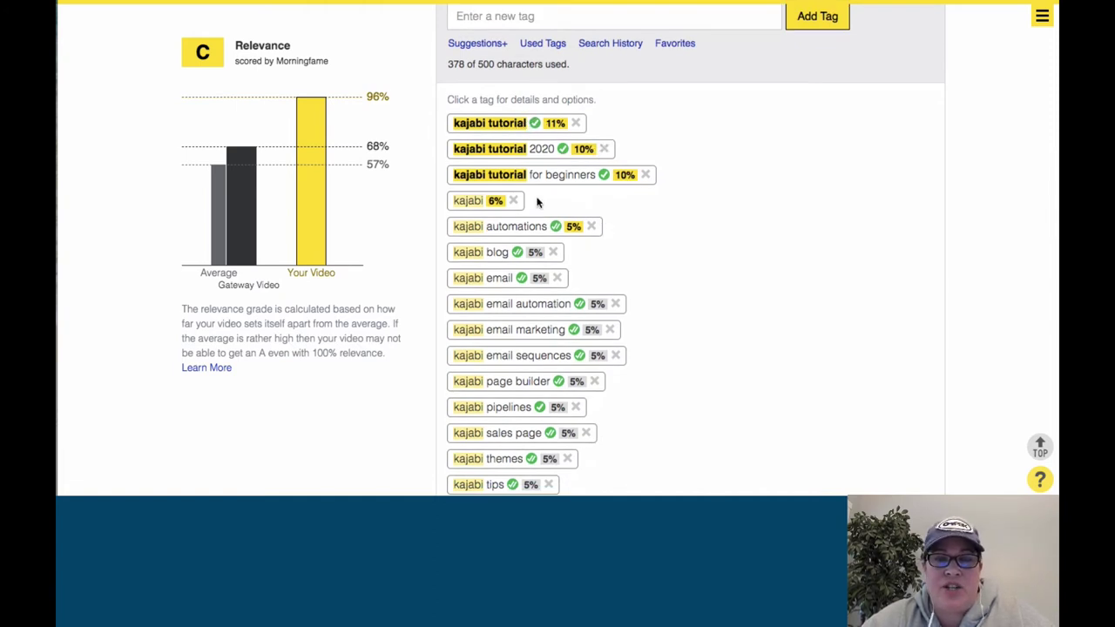
scroll(493, 81, up, 2)
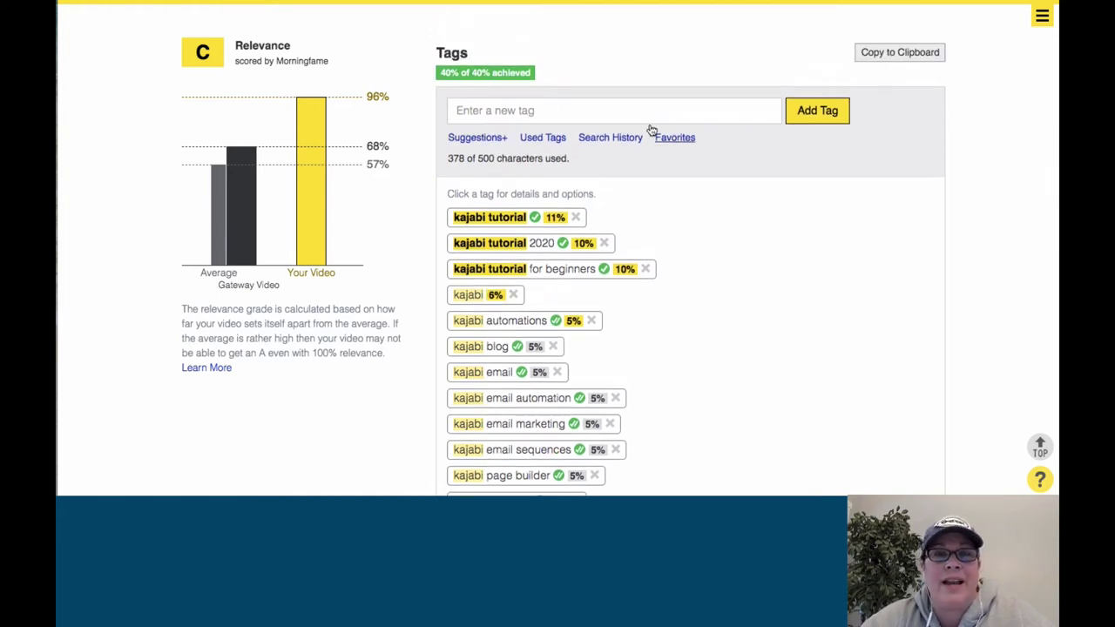
scroll(687, 182, down, 1)
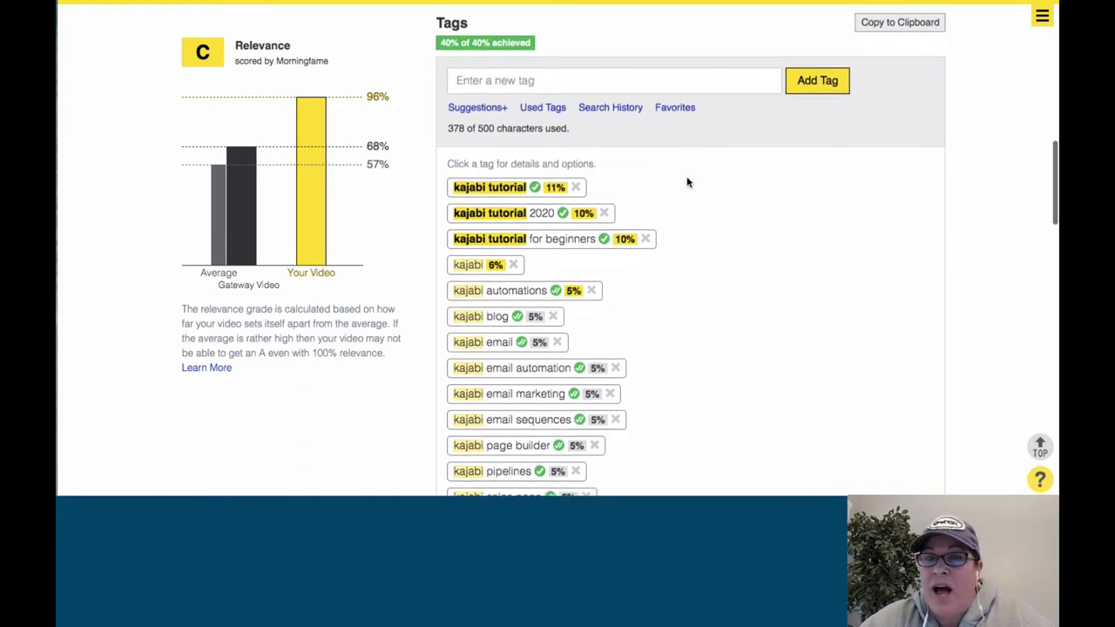
scroll(688, 183, down, 3)
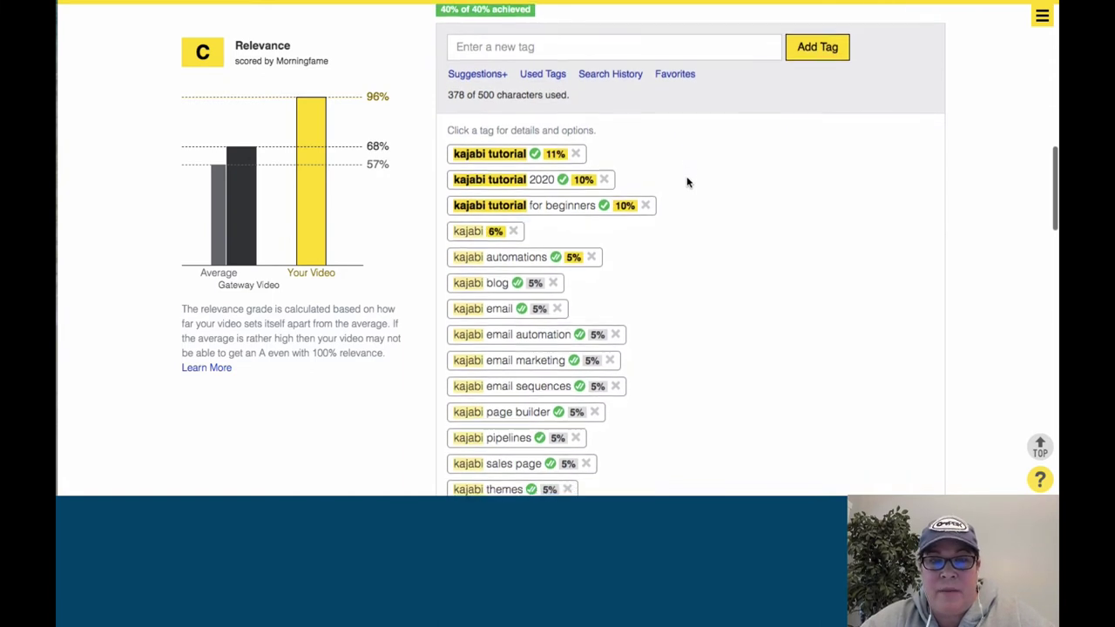
scroll(687, 182, down, 6)
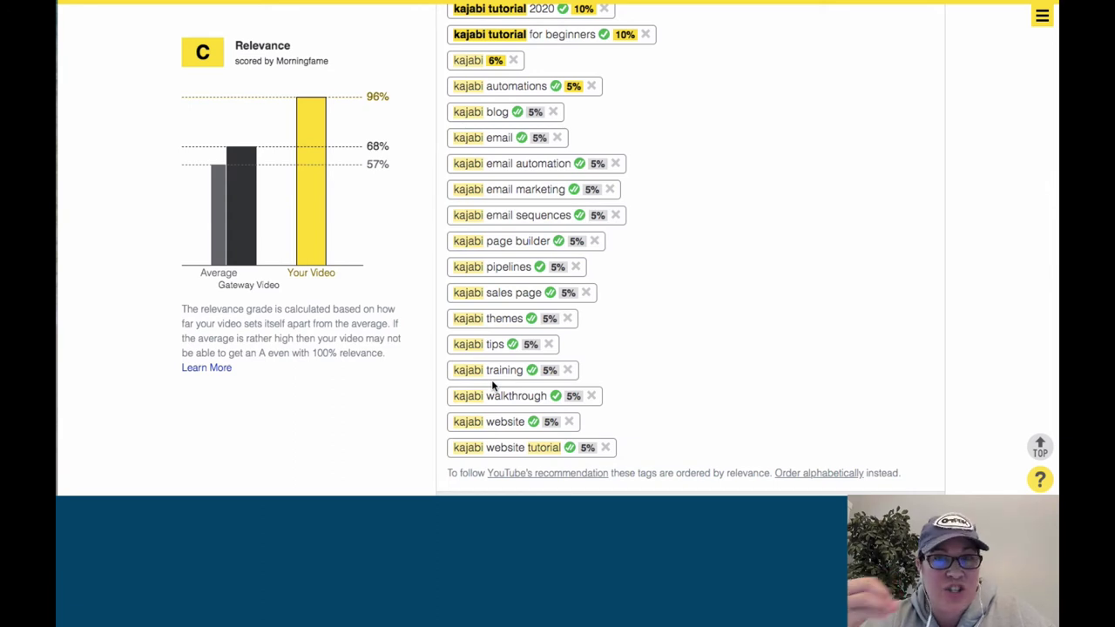
scroll(492, 386, up, 5)
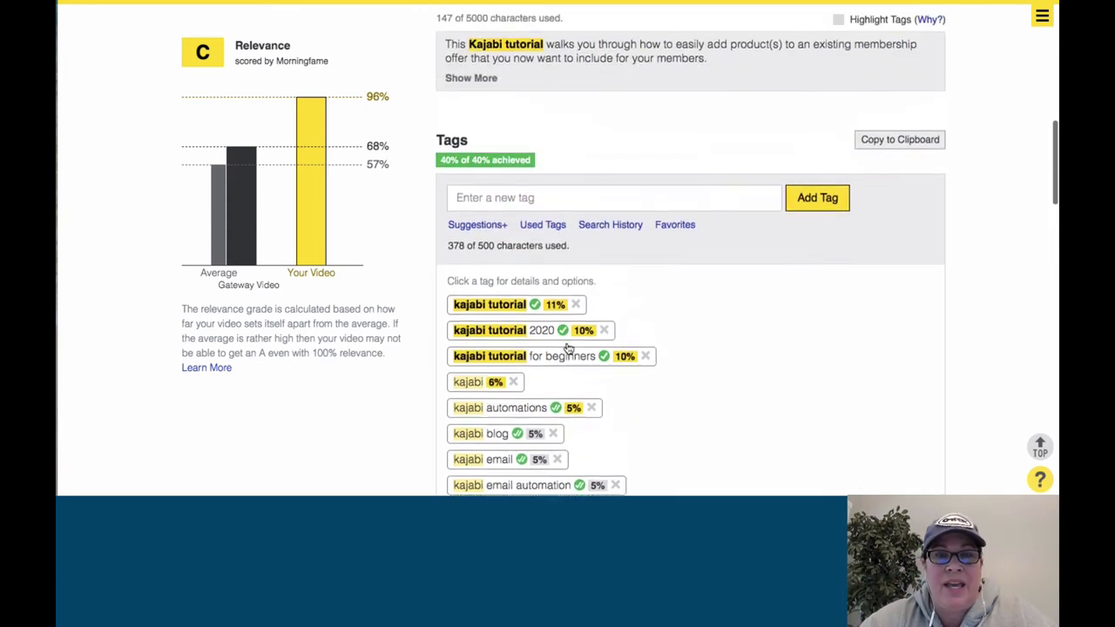
- Add 'kajabi offers' as a tag from the 'kajabi off' suggestions
click(471, 231)
text(kajabi)
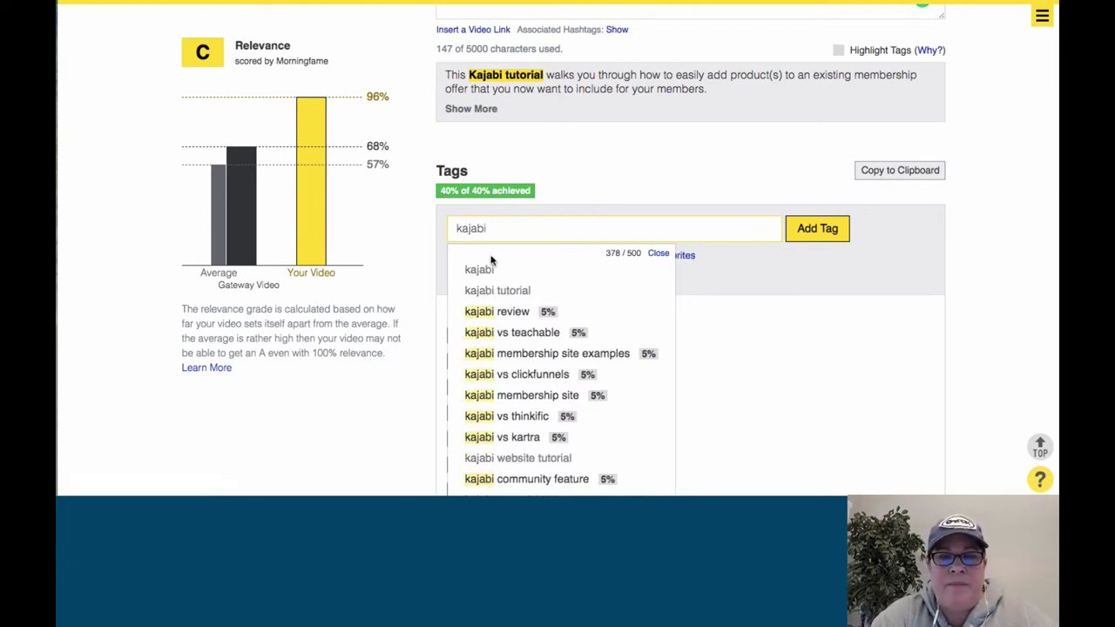
text( offe)
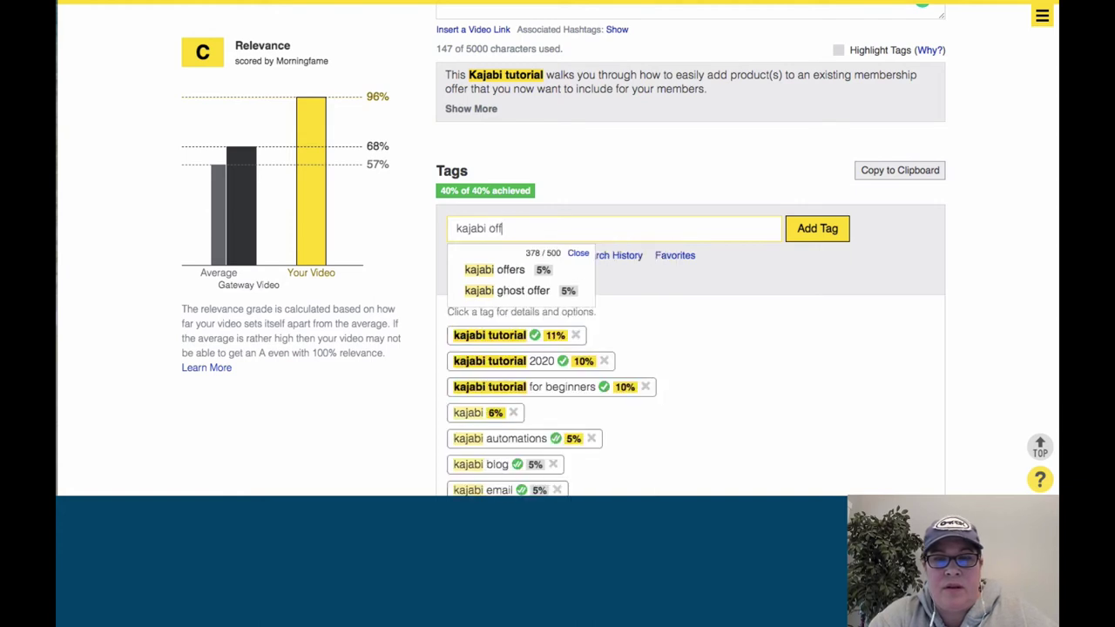
click(512, 271)
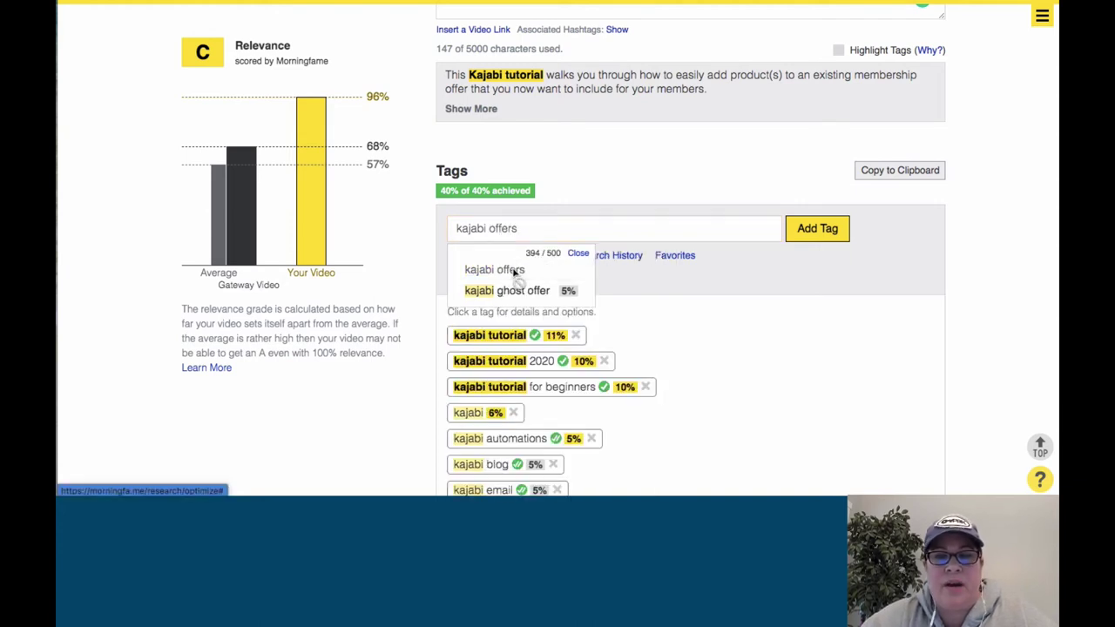
click(615, 273)
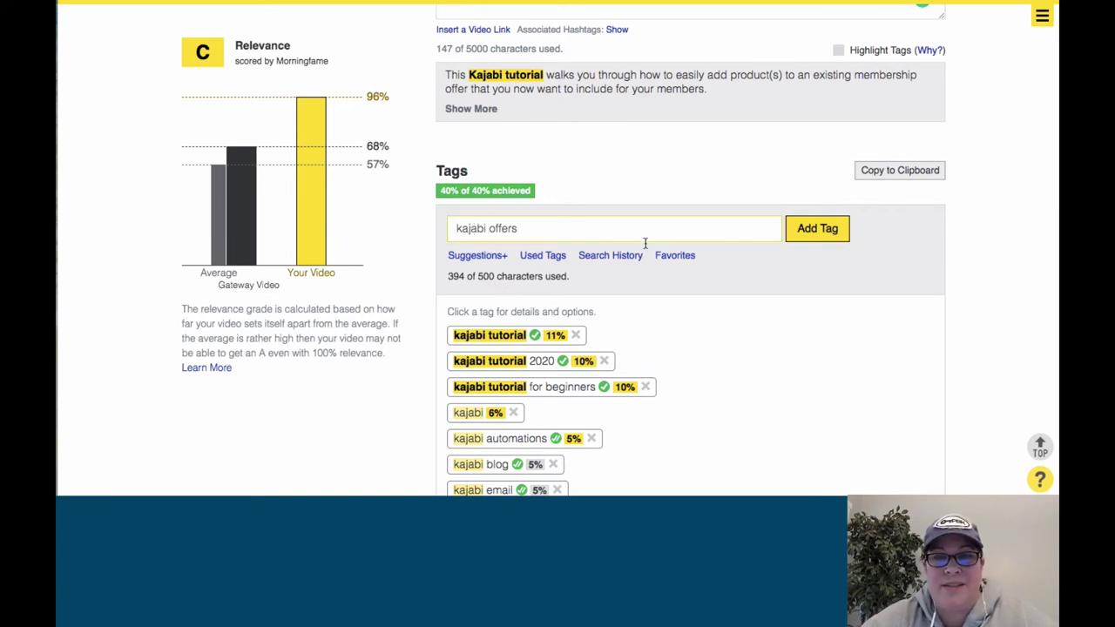
scroll(702, 283, down, 3)
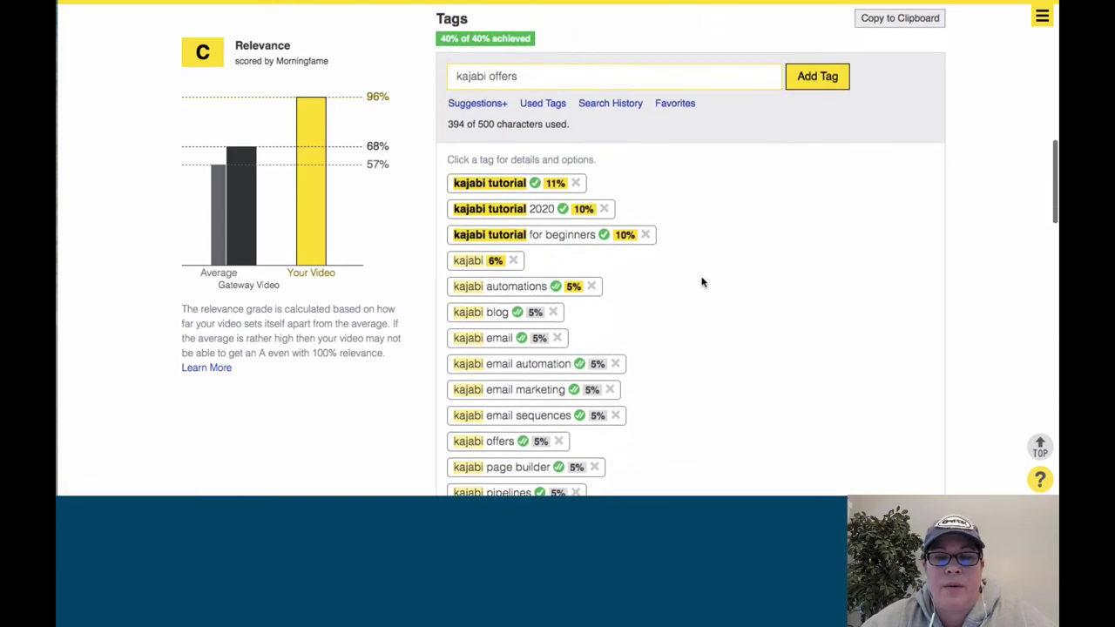
- Review the competitor thumbnails, then select the title text from Kajabi through Offer
scroll(702, 282, down, 10)
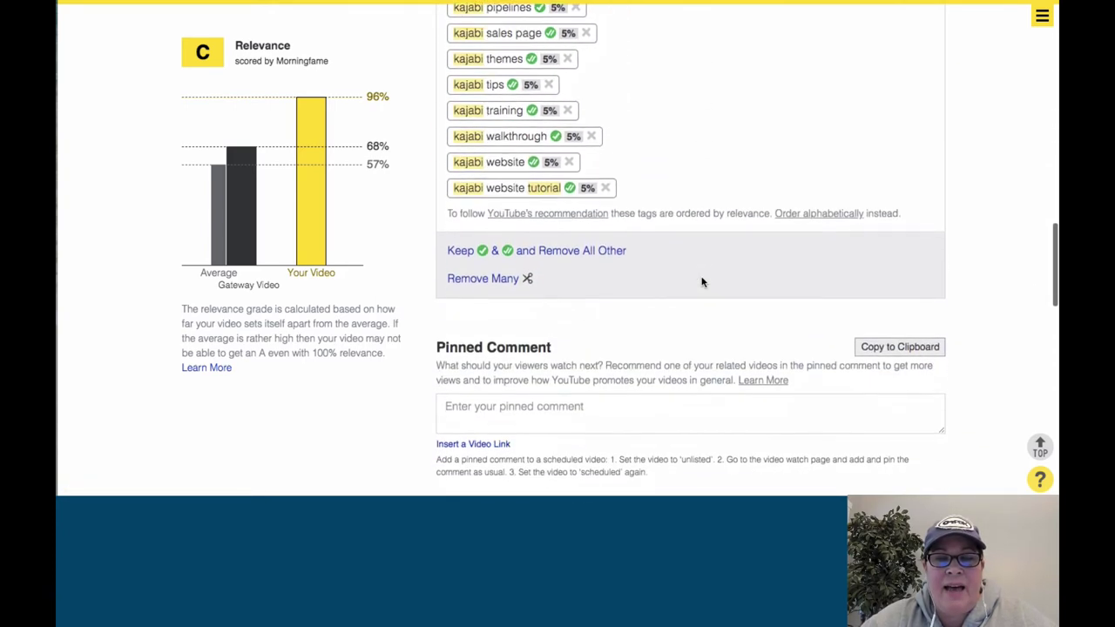
scroll(702, 282, down, 7)
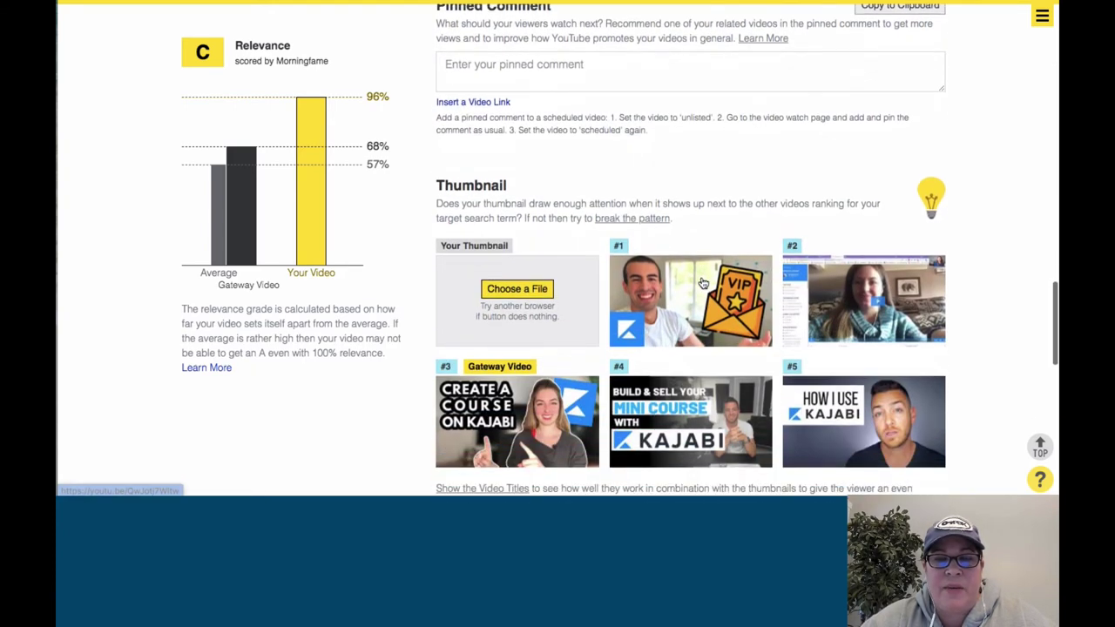
scroll(702, 282, down, 2)
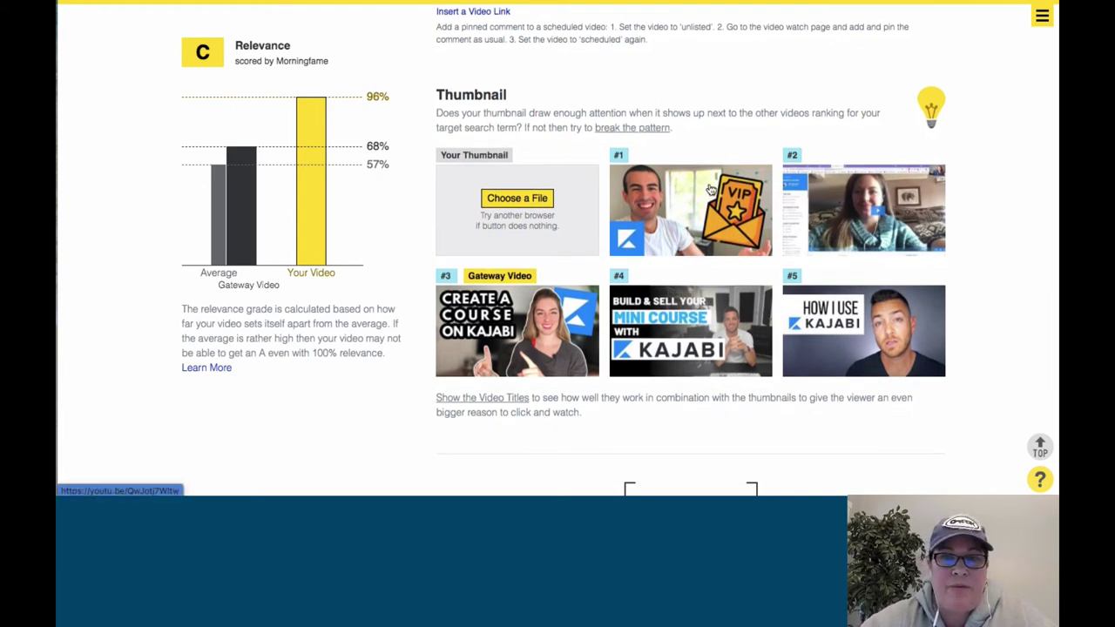
scroll(791, 109, up, 3)
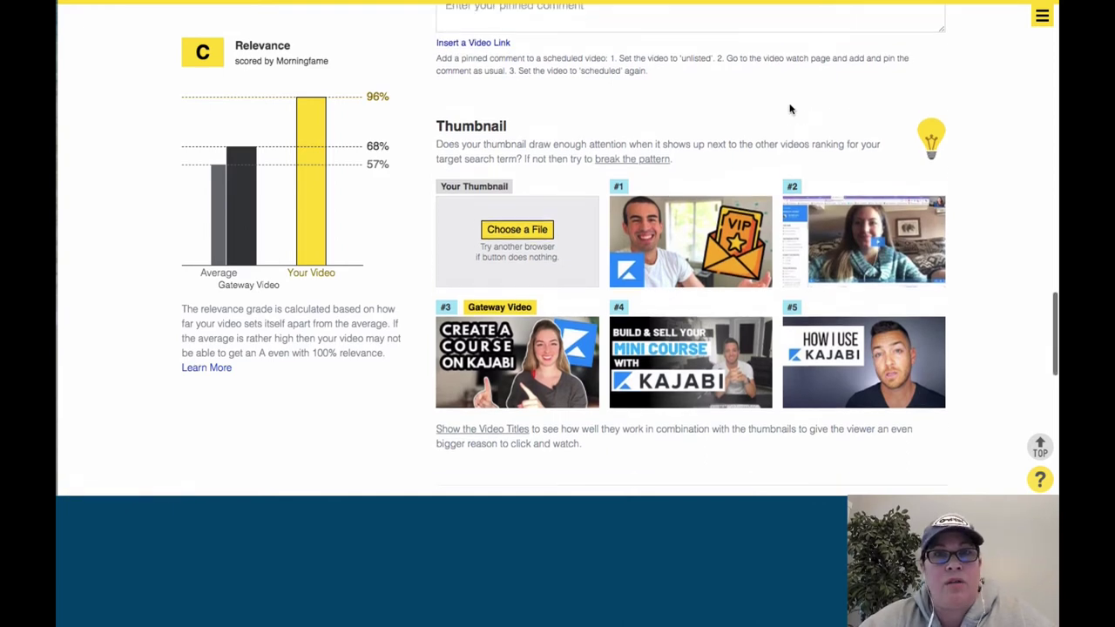
scroll(791, 109, up, 15)
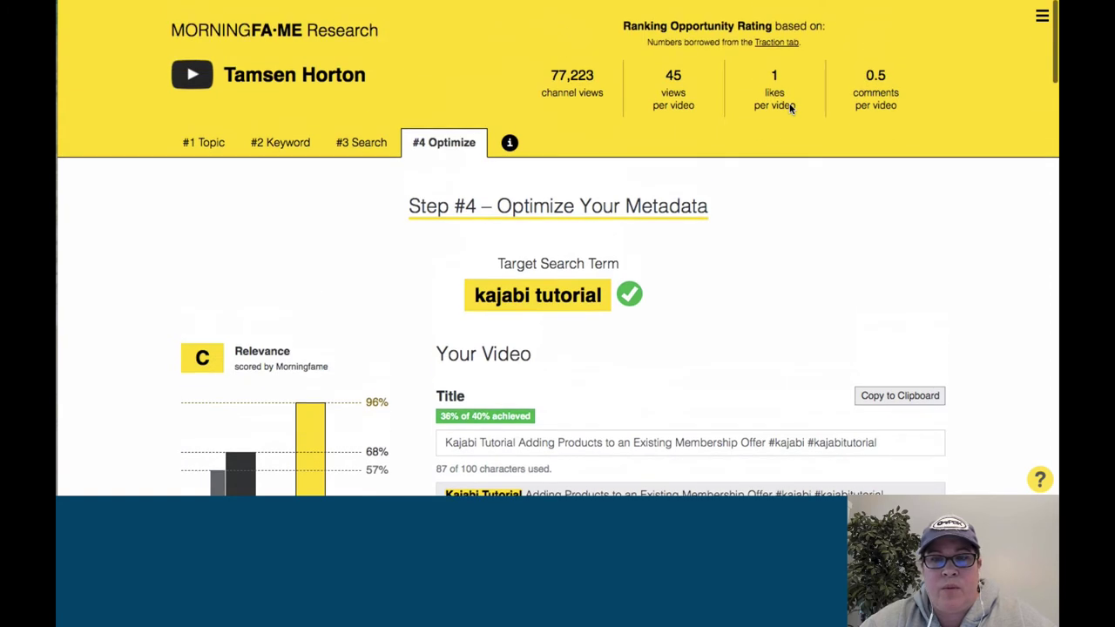
scroll(791, 107, down, 3)
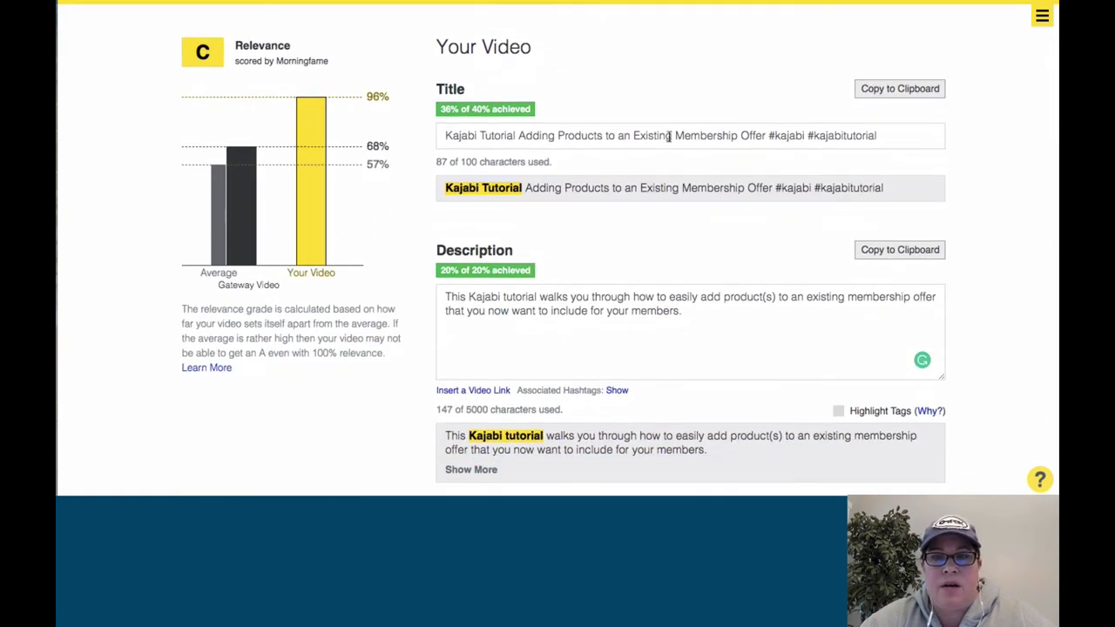
click(669, 135)
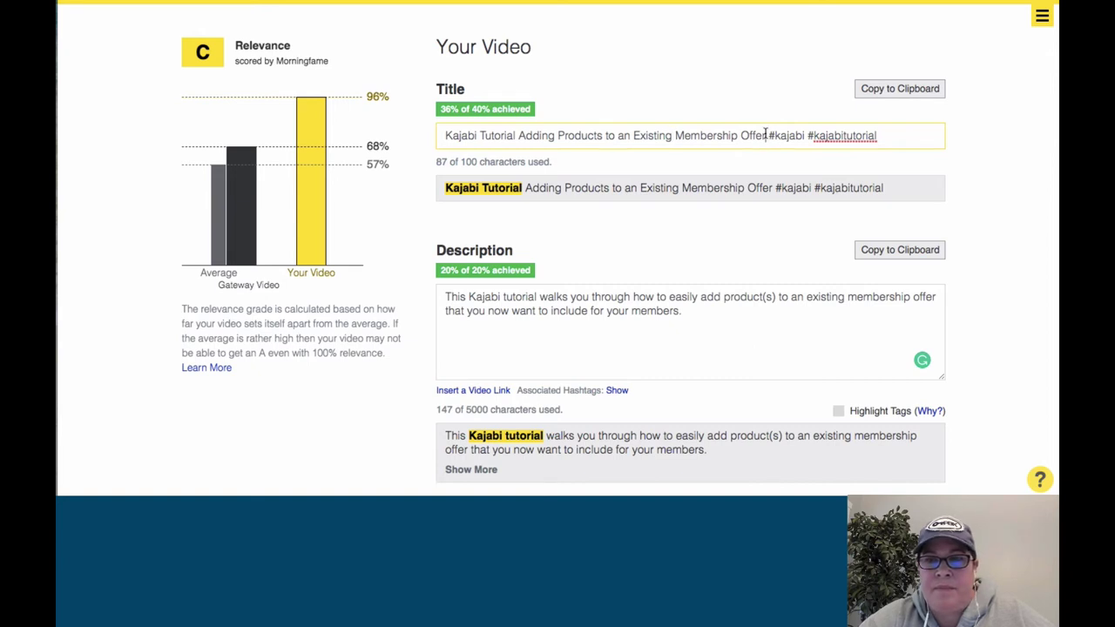
drag(766, 135, 444, 135)
key(ctrl+c)
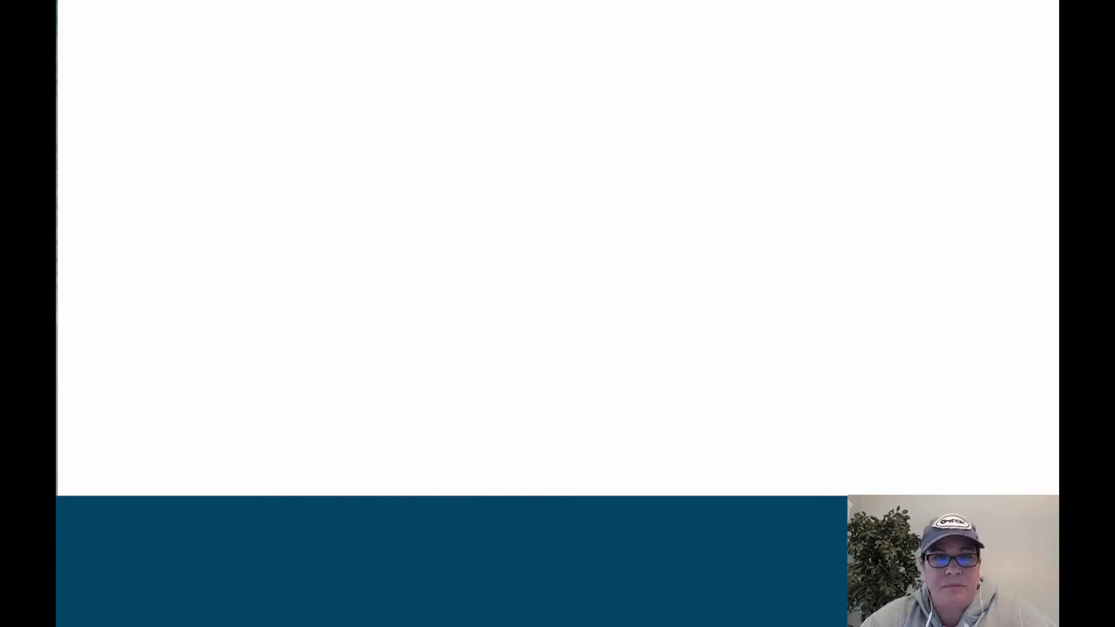
- Go to canva.com and open the 'Kajabi lunch-n-learn youtube images' design from Your designs
text(canva.com)
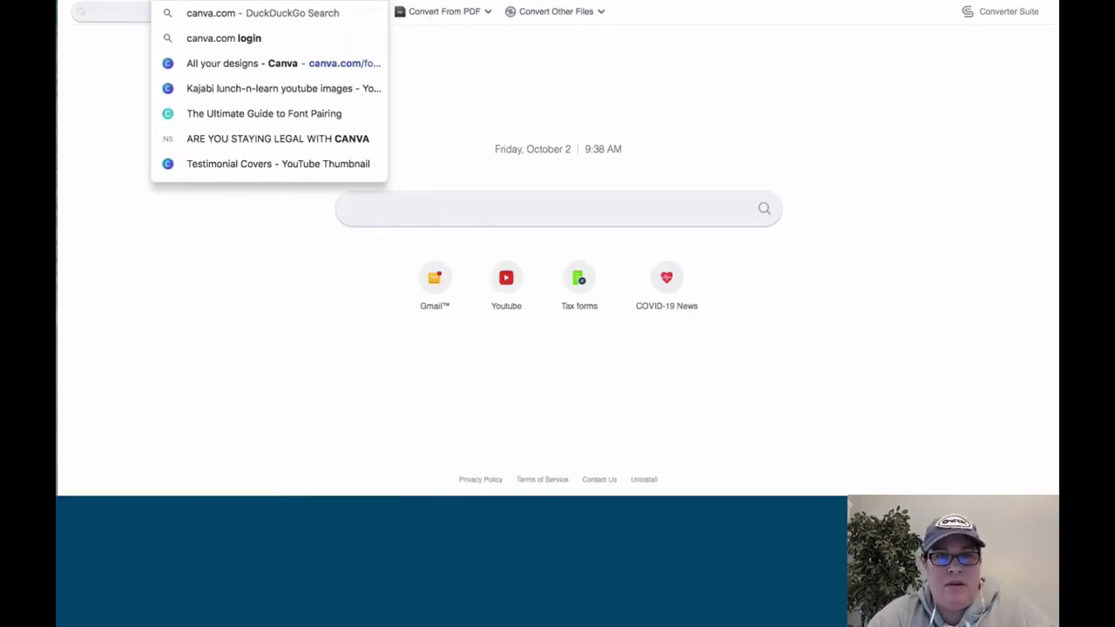
key(Return)
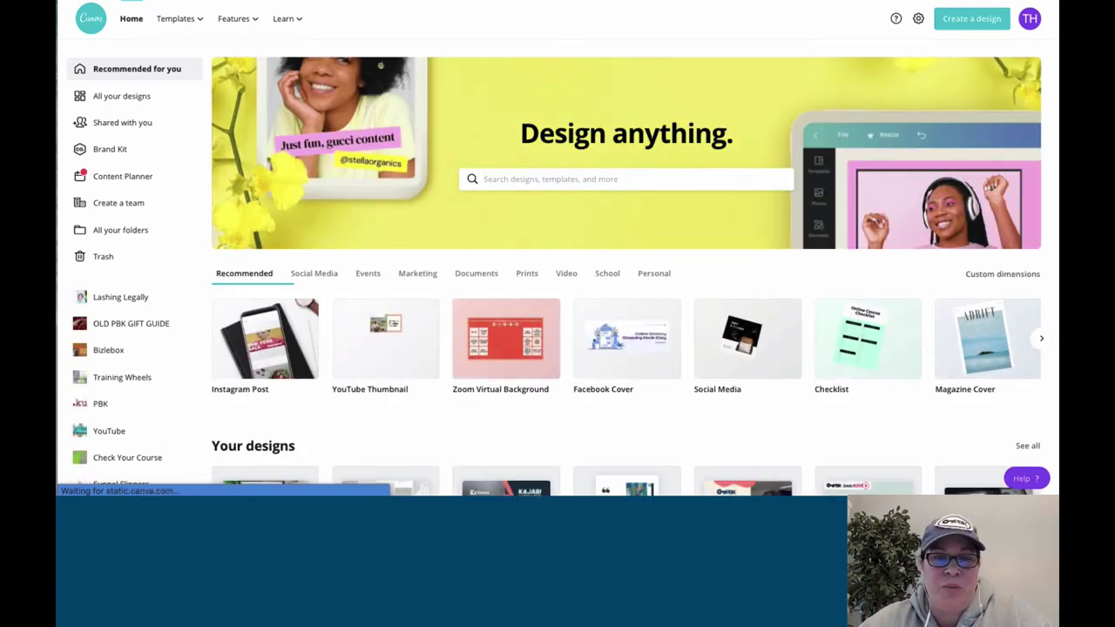
scroll(338, 152, down, 1)
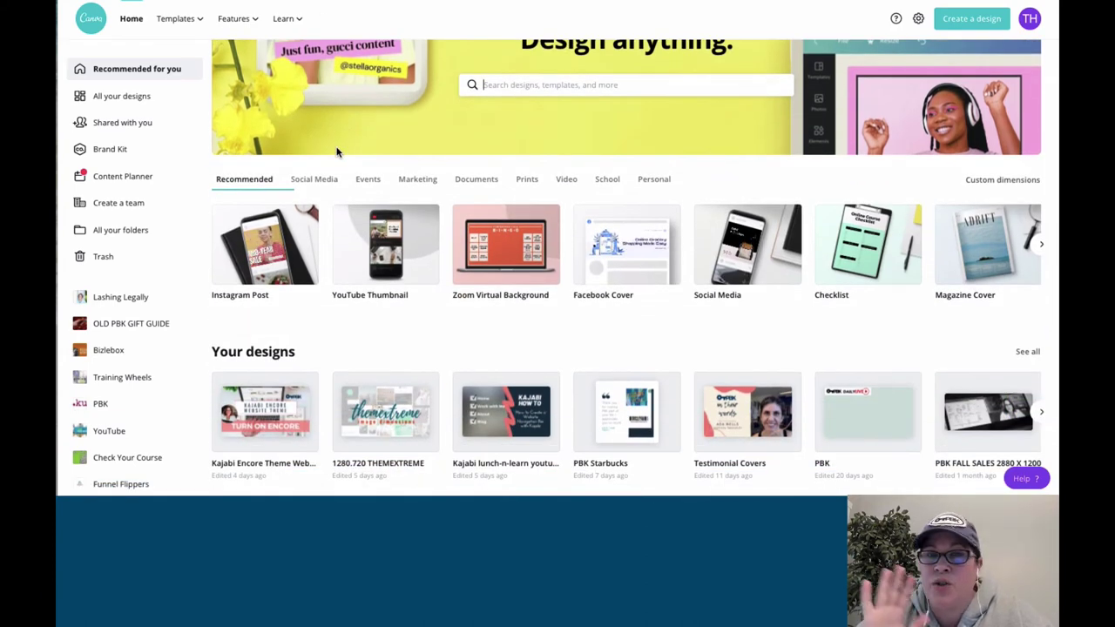
scroll(338, 152, down, 1)
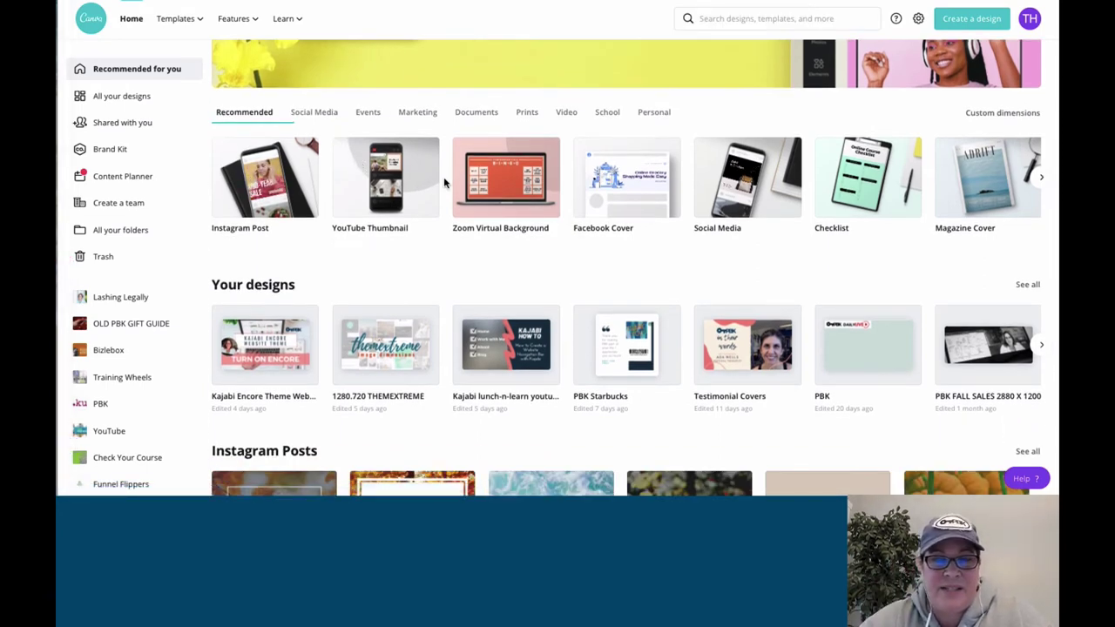
scroll(500, 285, down, 1)
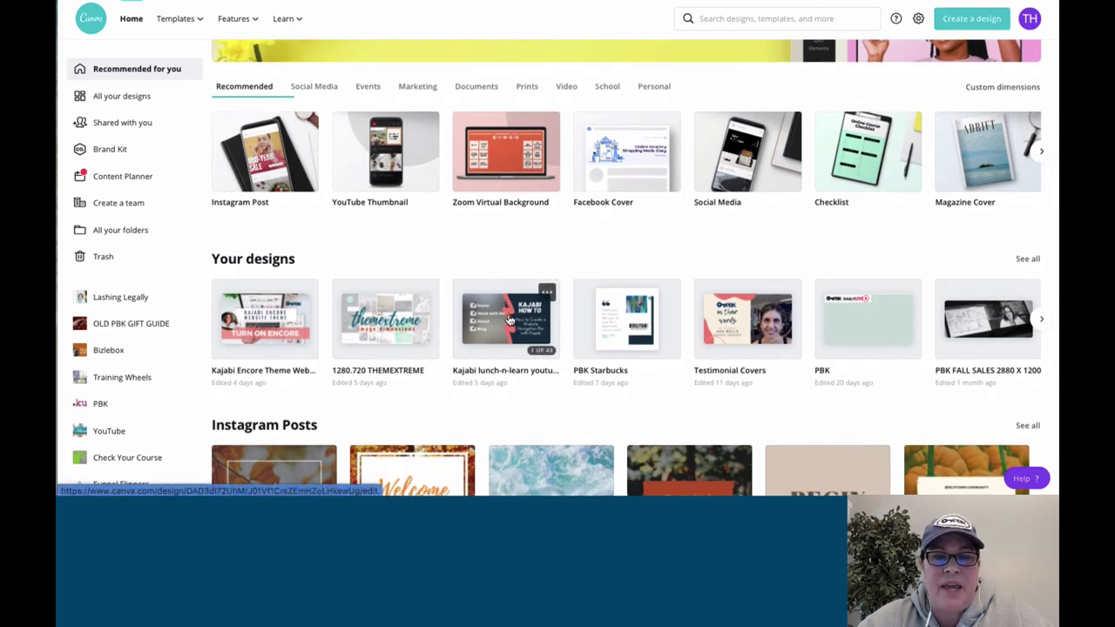
click(510, 320)
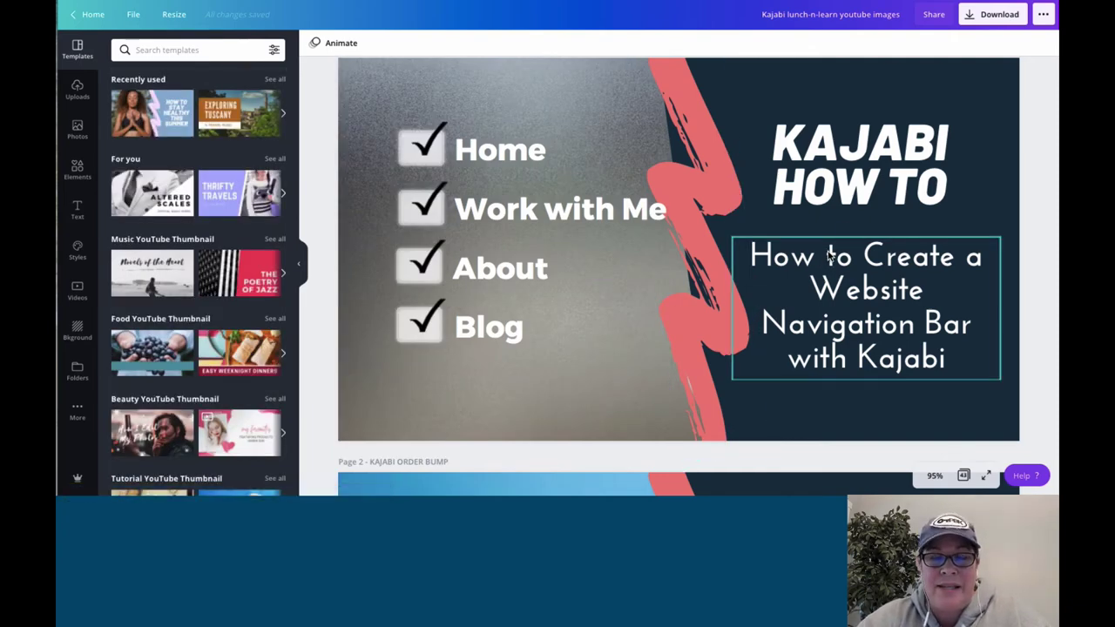
- Duplicate the KAJABI ORDER BUMP page of the design
scroll(854, 209, up, 1)
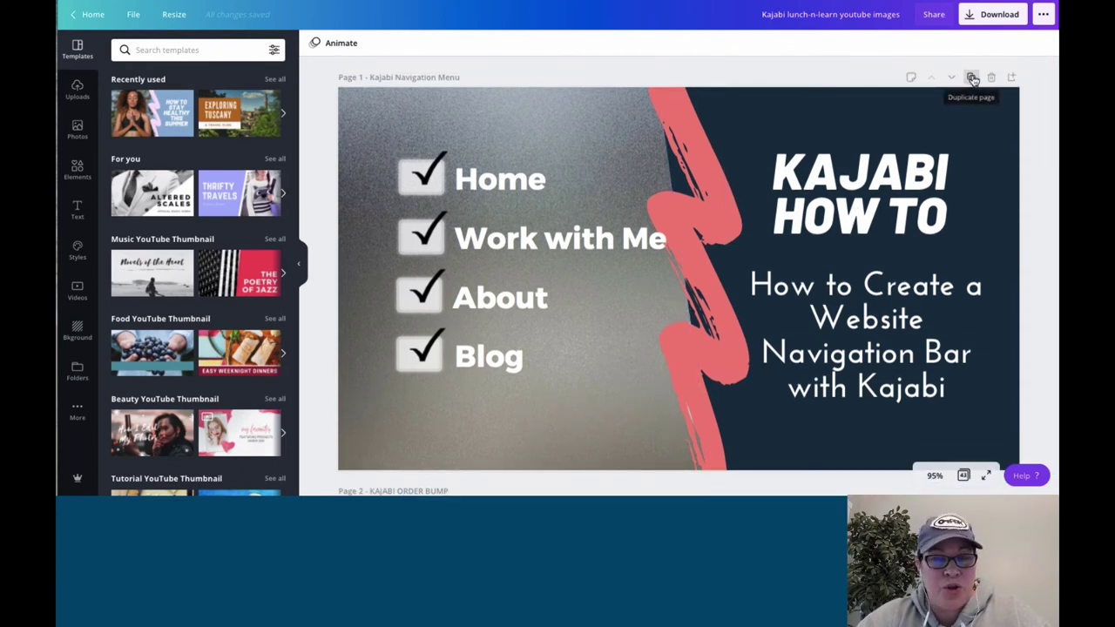
scroll(837, 195, down, 4)
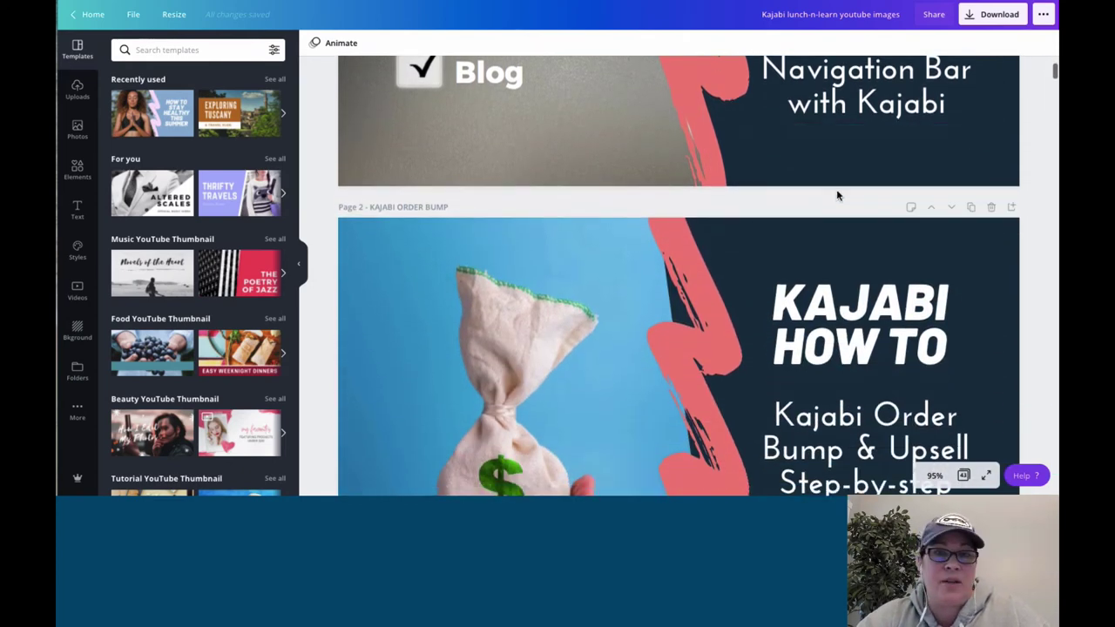
scroll(837, 195, down, 1)
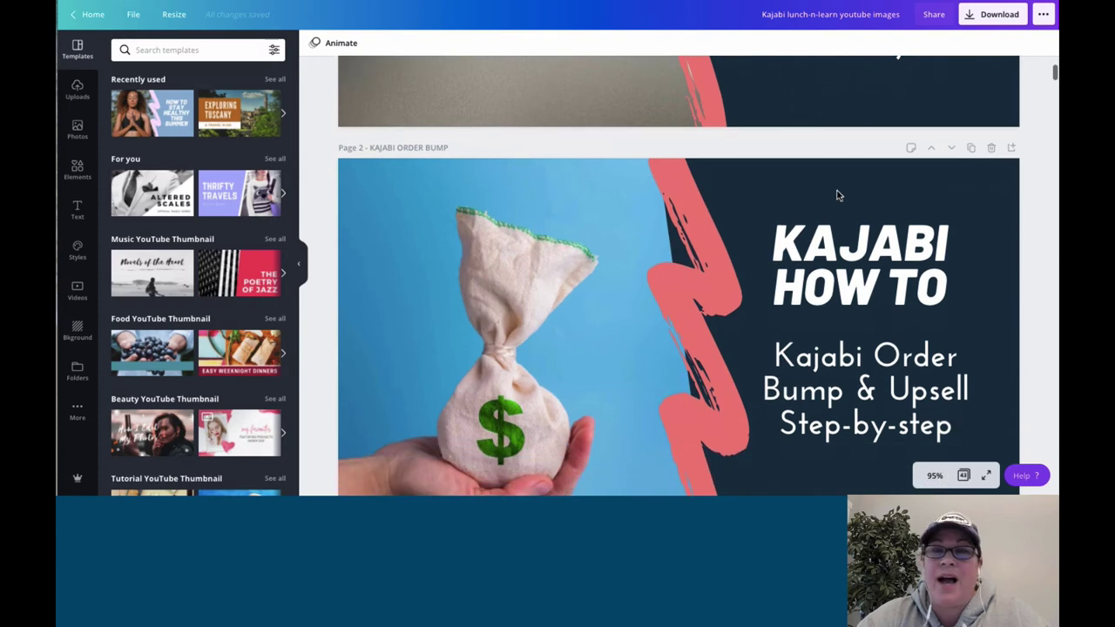
click(972, 149)
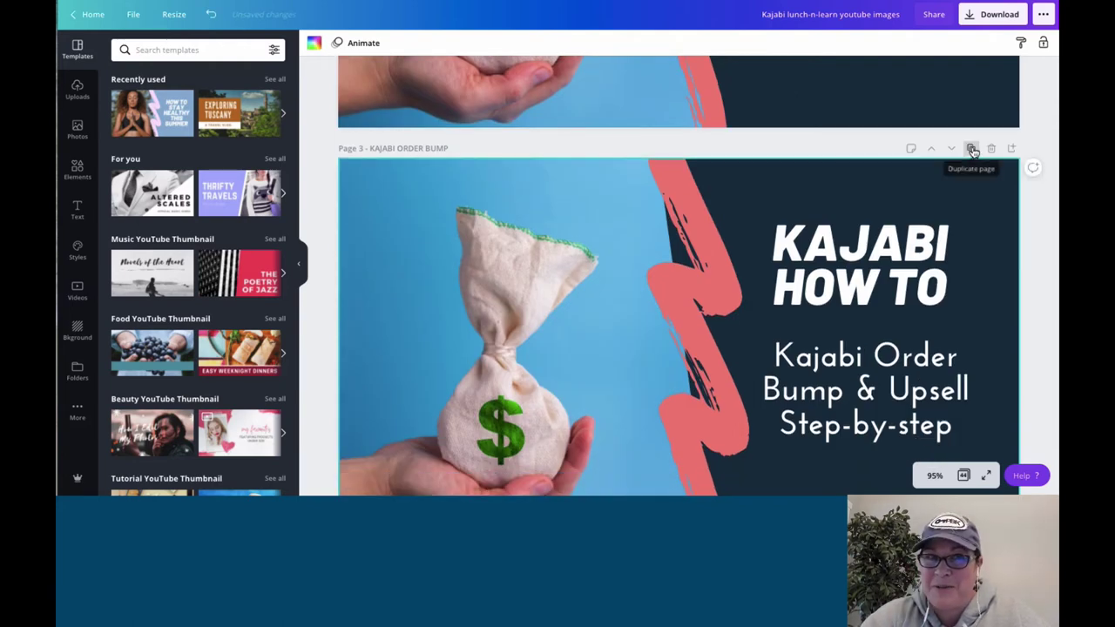
- Rename page 2 to 'Kajabi Tutorial Adding Products to an Existing Membership Offer'
scroll(782, 188, up, 4)
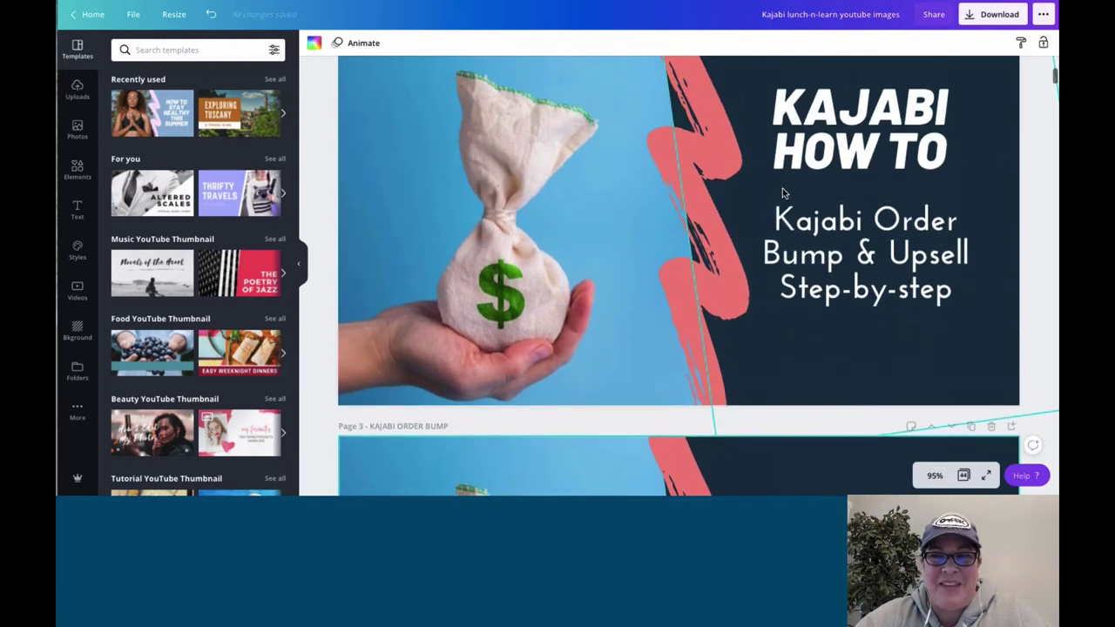
scroll(470, 122, up, 1)
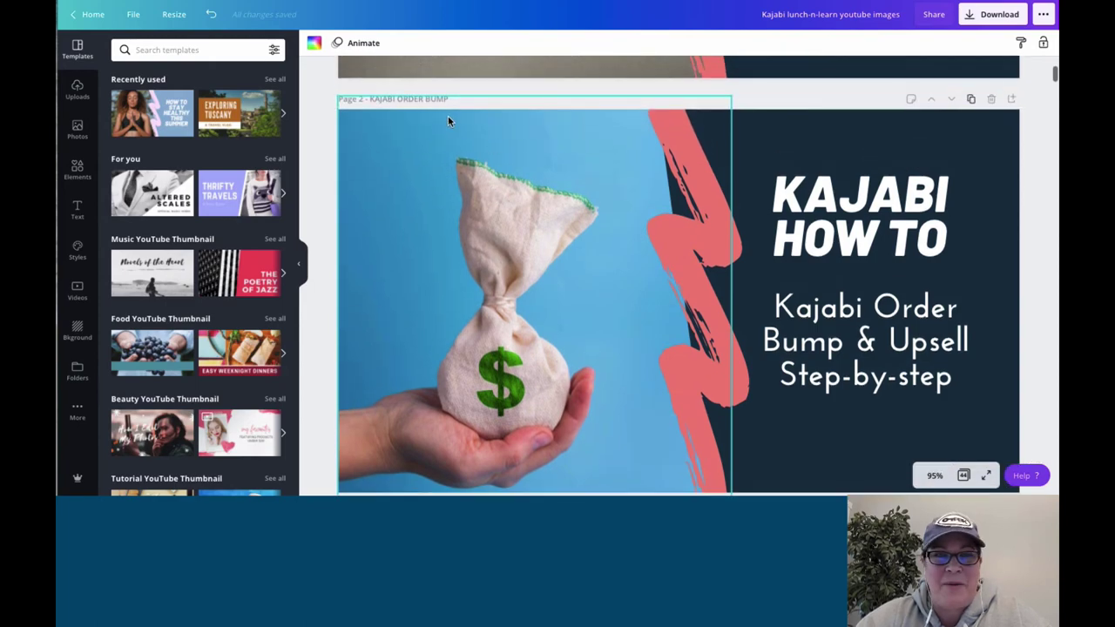
click(406, 98)
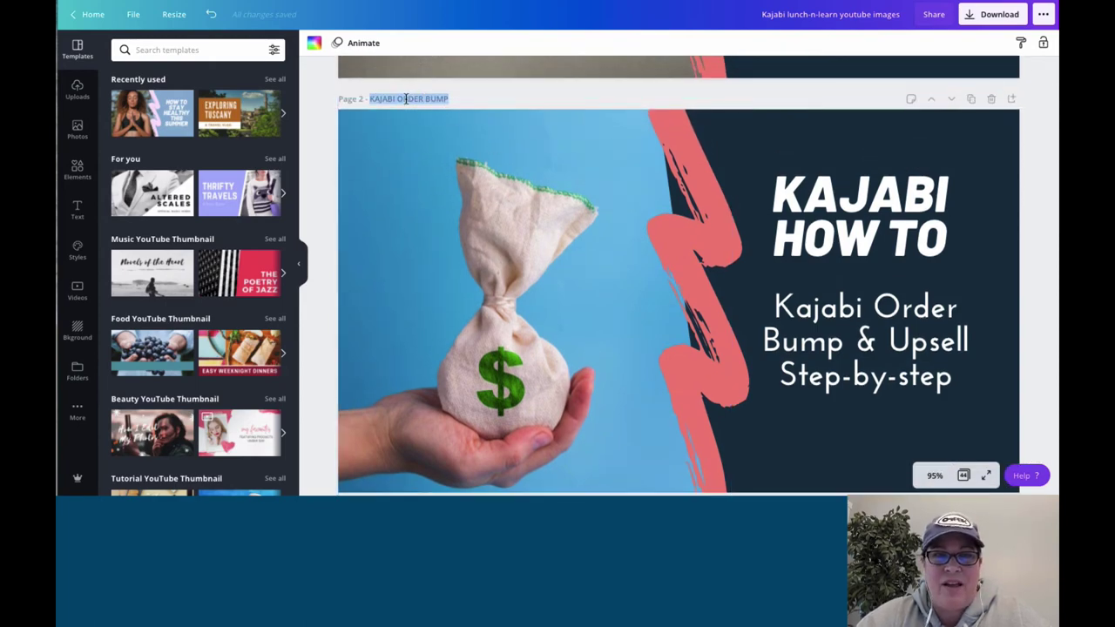
key(ctrl+v)
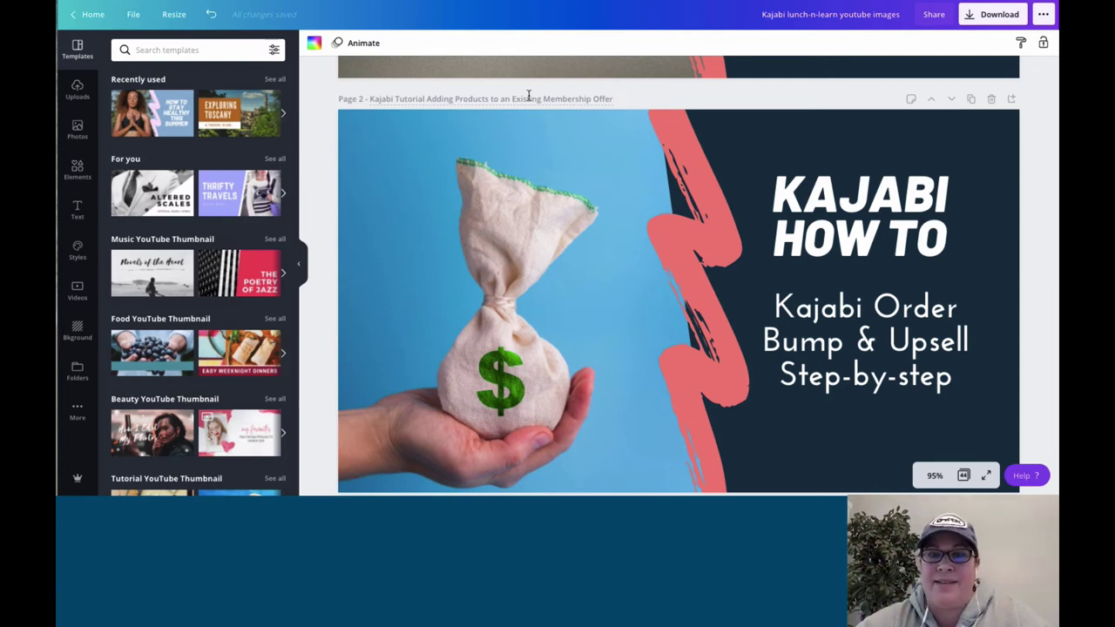
scroll(844, 217, down, 1)
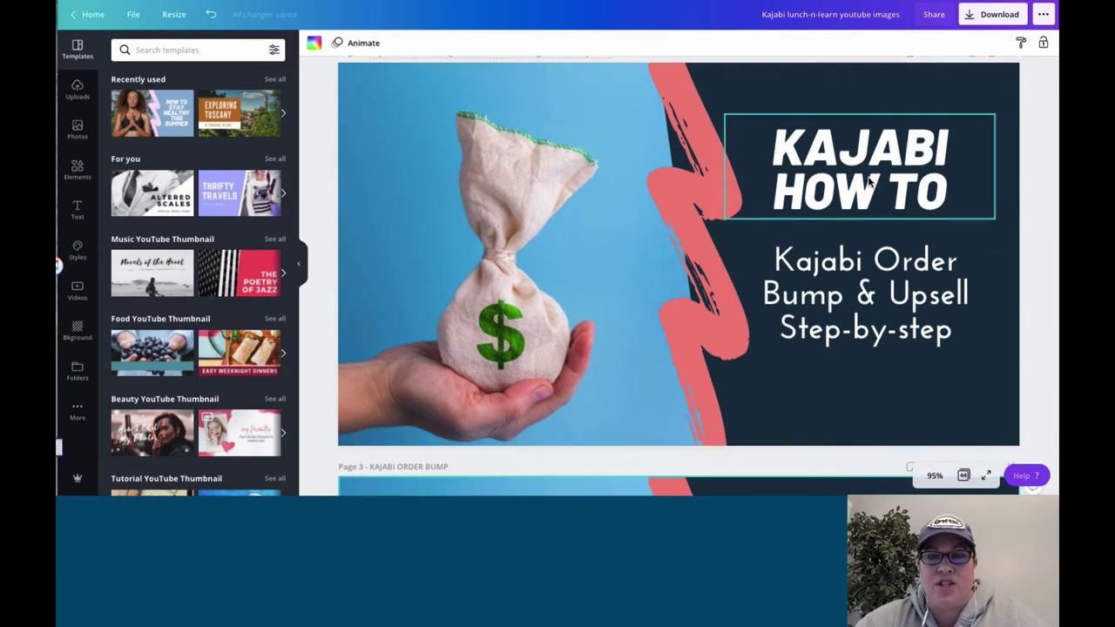
- Replace page 2's subtitle with 'Adding Products to an Existing Membership Offer'
click(819, 262)
click(819, 261)
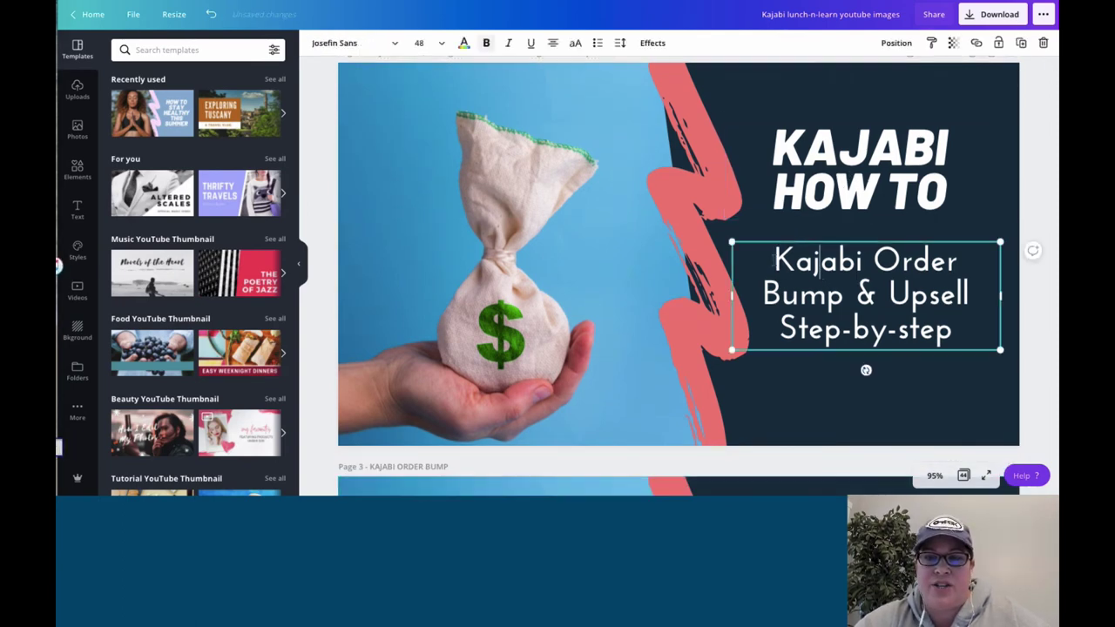
triple_click(820, 261)
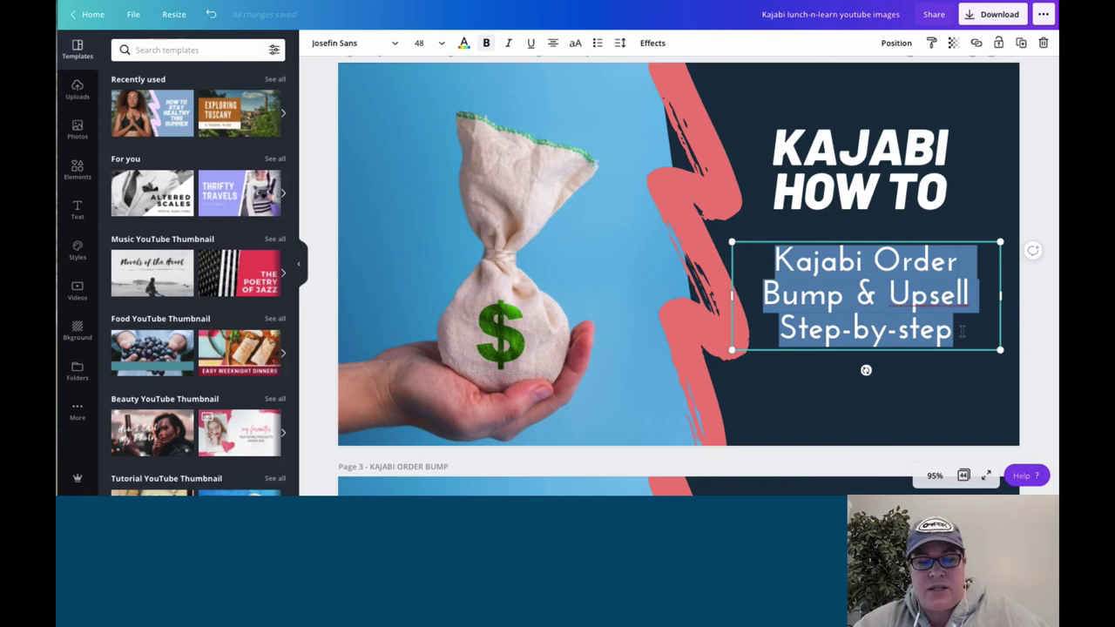
key(ctrl+v)
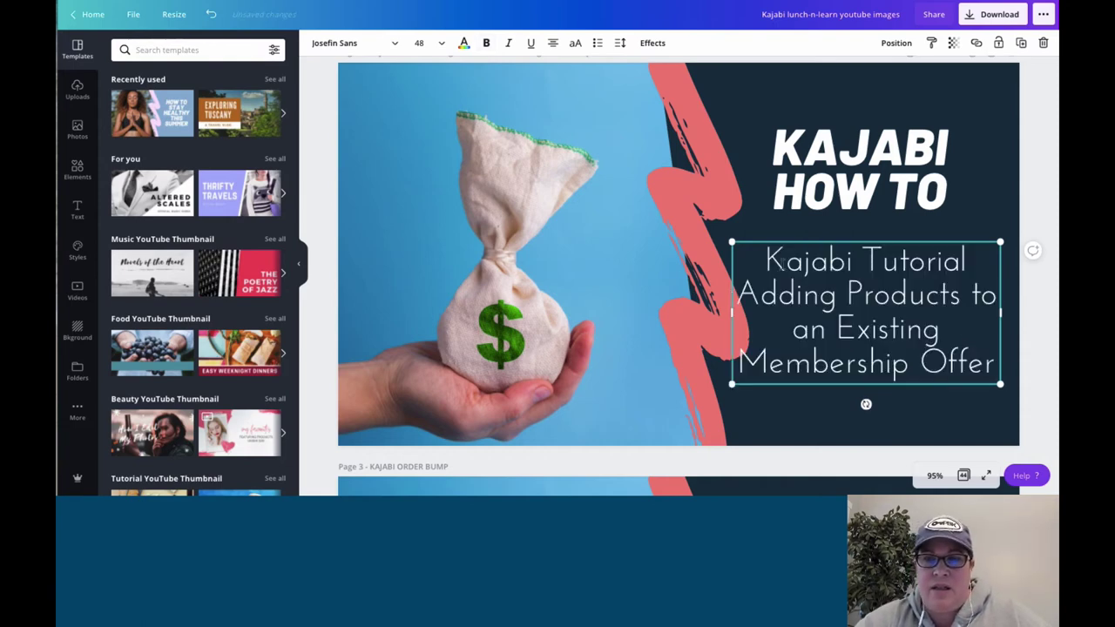
drag(767, 261, 972, 262)
key(BackSpace)
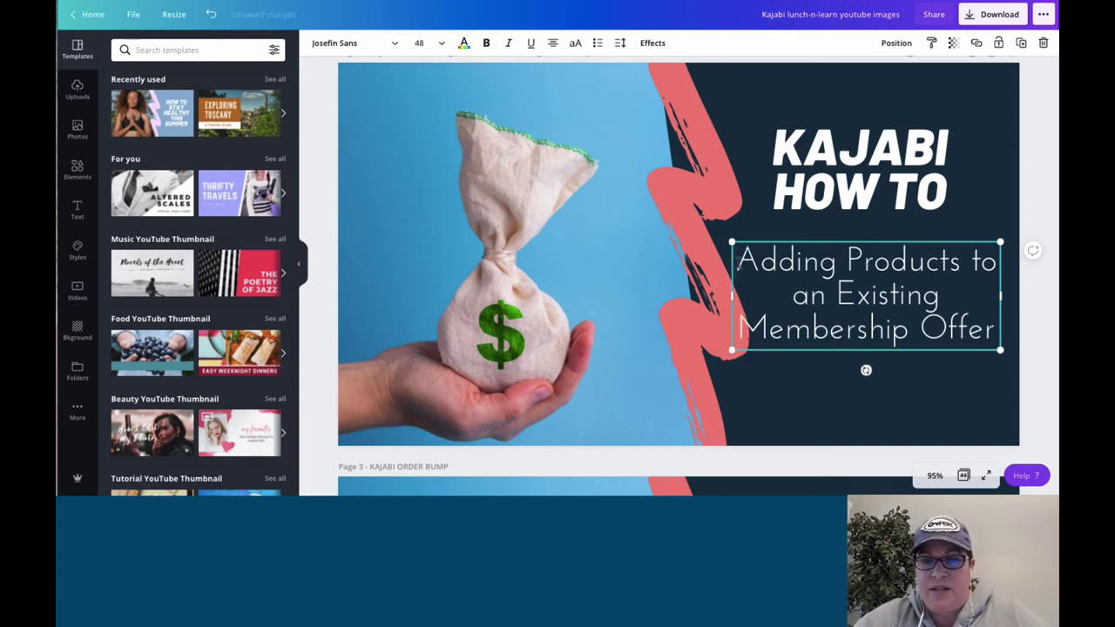
- Make the new subtitle bold, then select the money-bag photo
drag(734, 261, 998, 331)
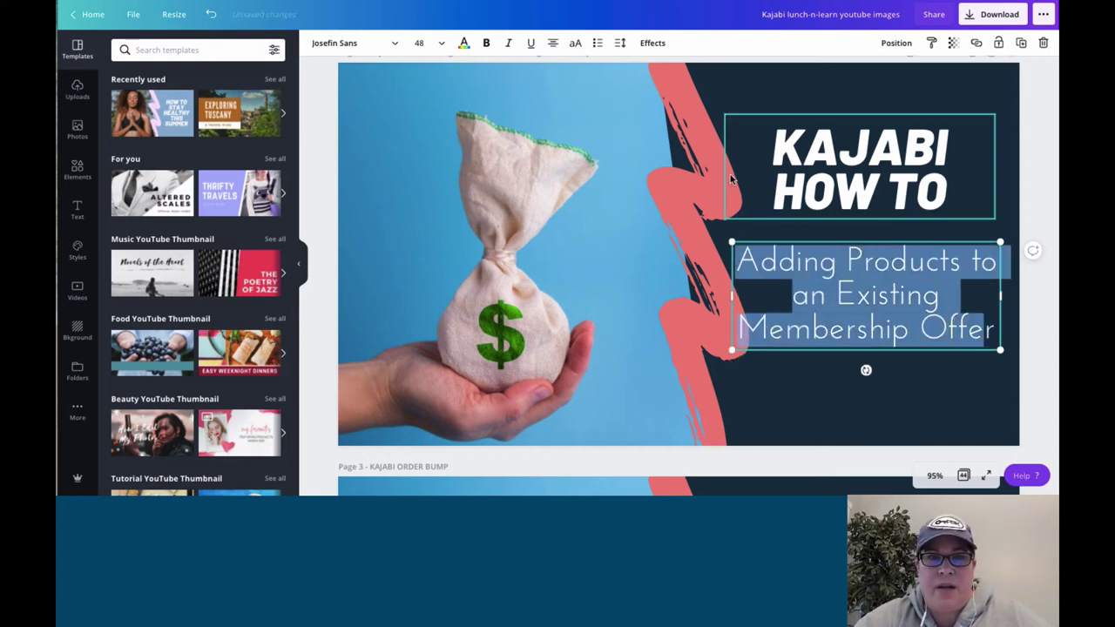
click(486, 43)
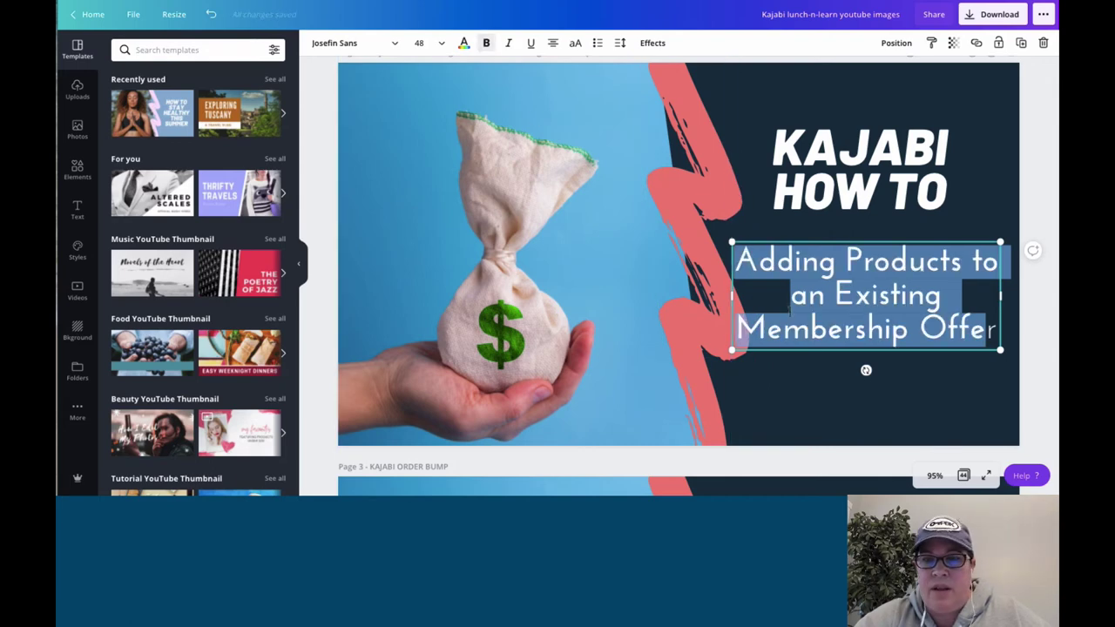
click(806, 374)
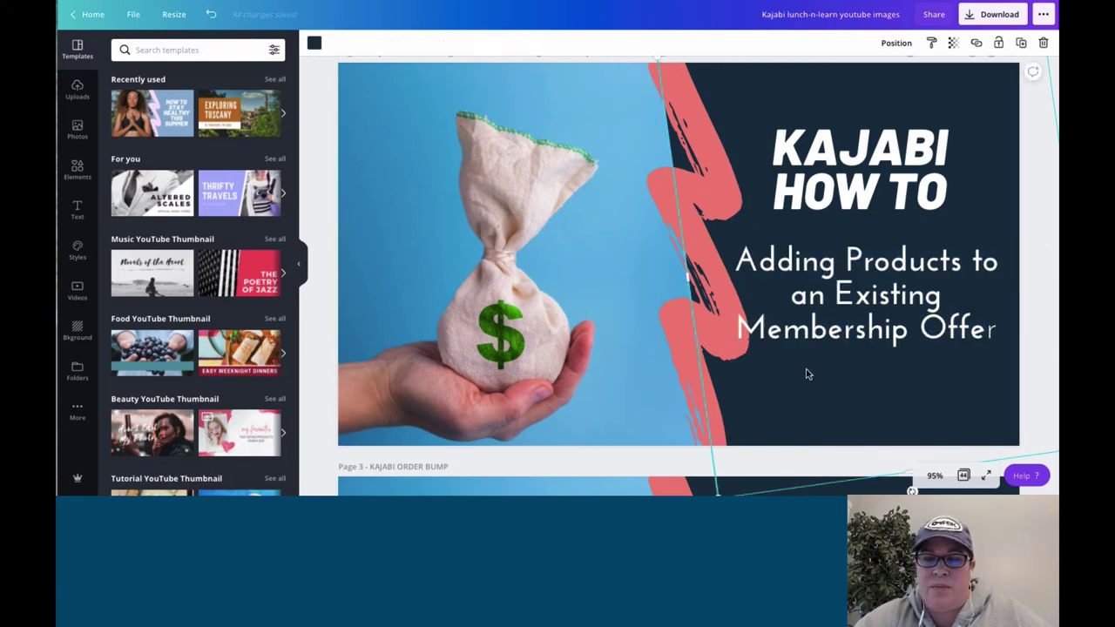
click(528, 260)
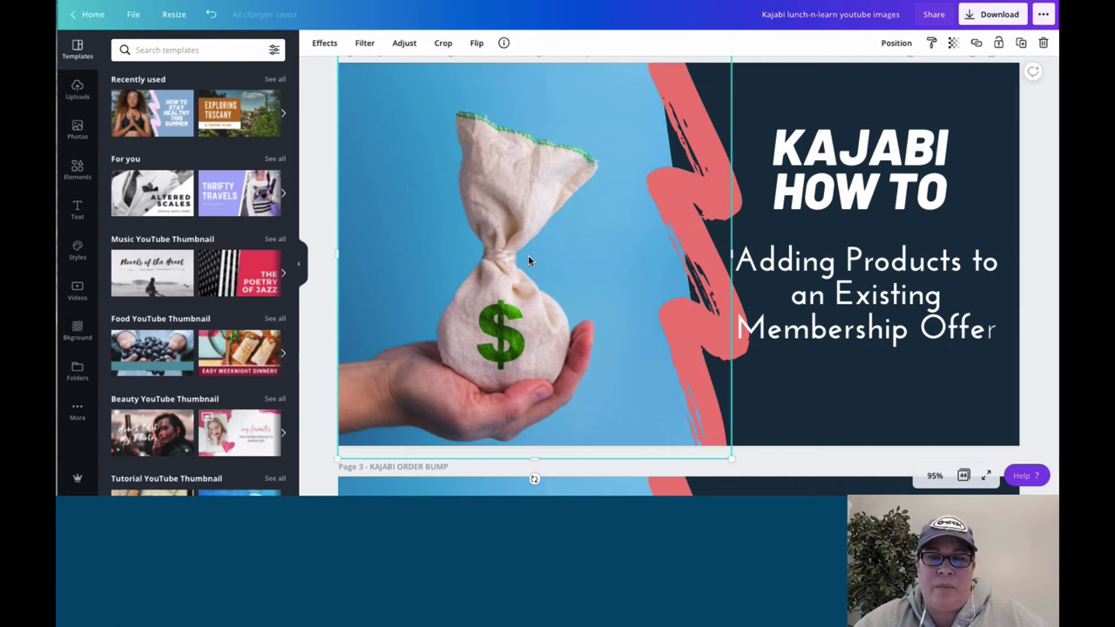
- Search Canva Photos for 'product' and drop the NEW PRODUCT photo over the money-bag image
click(76, 128)
click(169, 50)
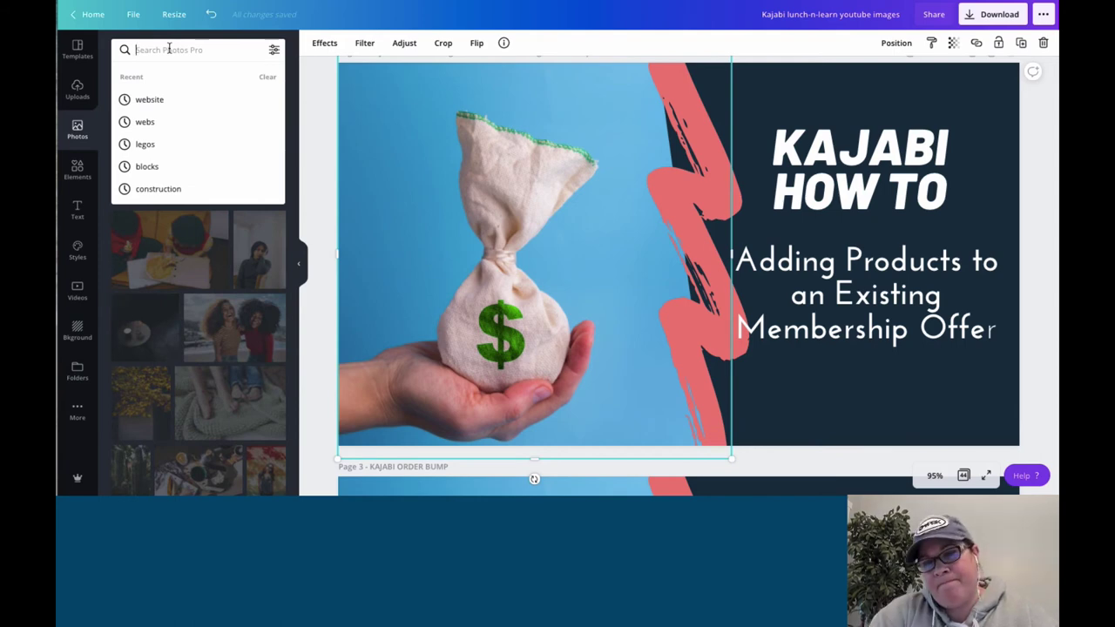
text(t)
key(BackSpace)
text(add)
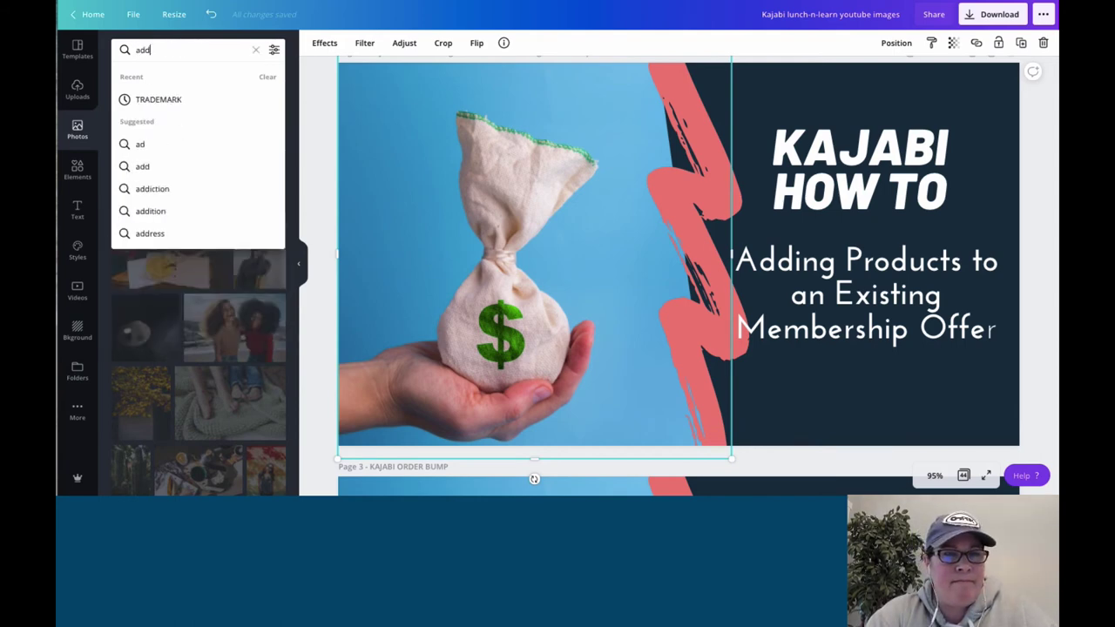
text(ing)
key(Return)
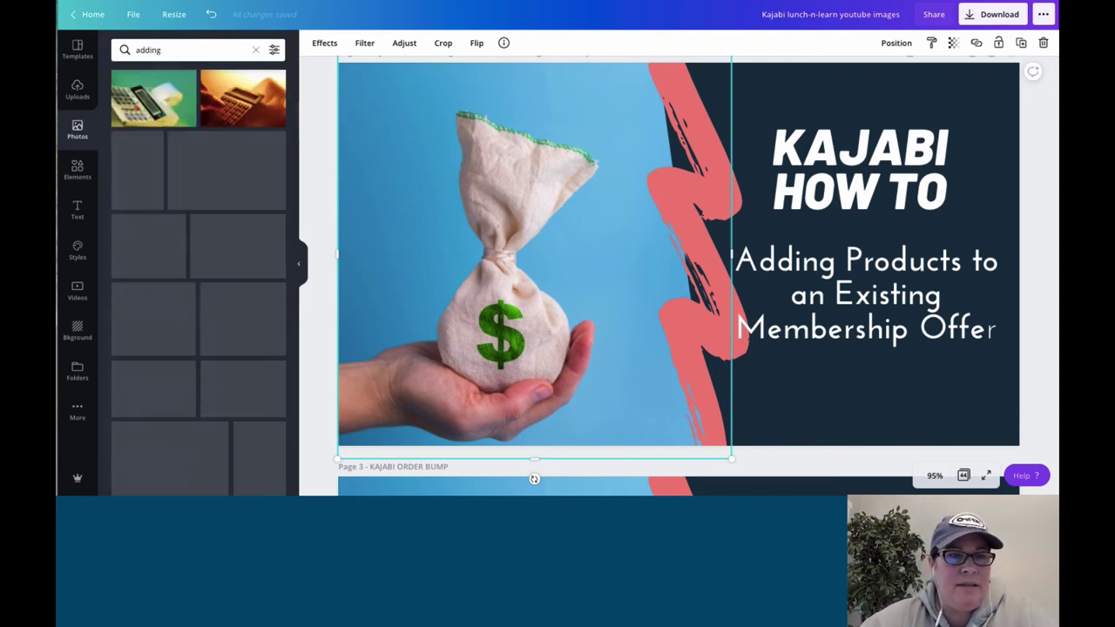
click(174, 54)
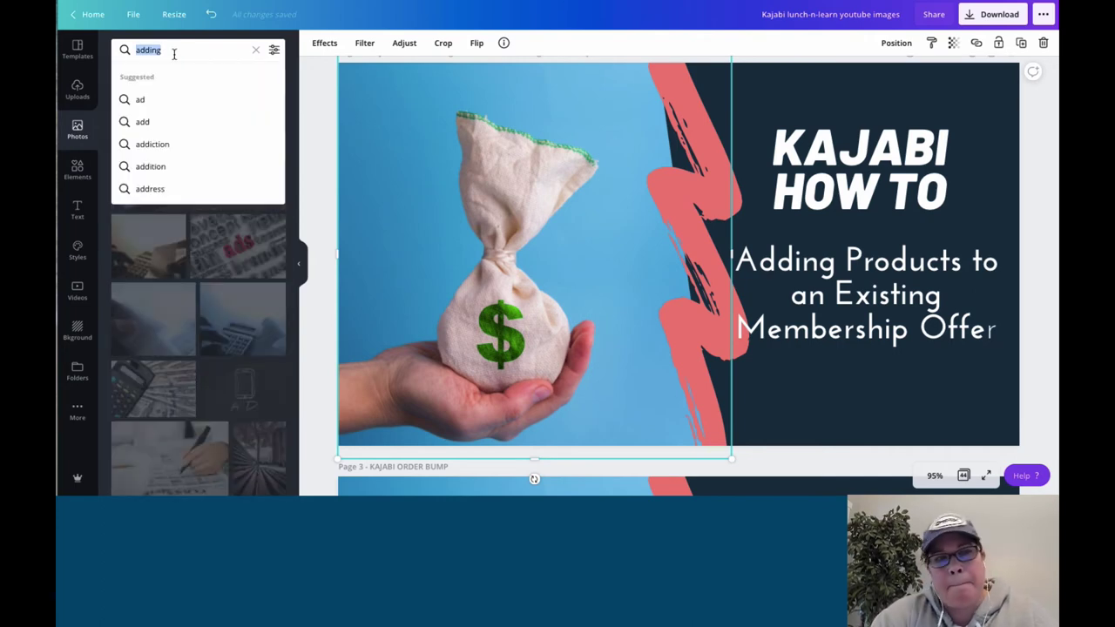
text(produc)
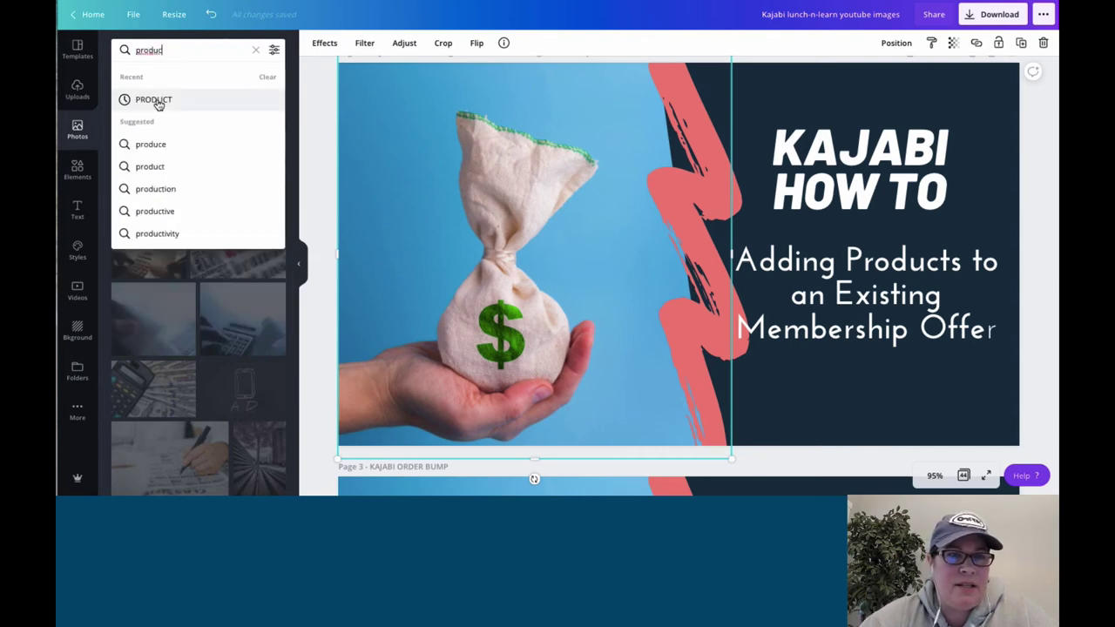
click(157, 100)
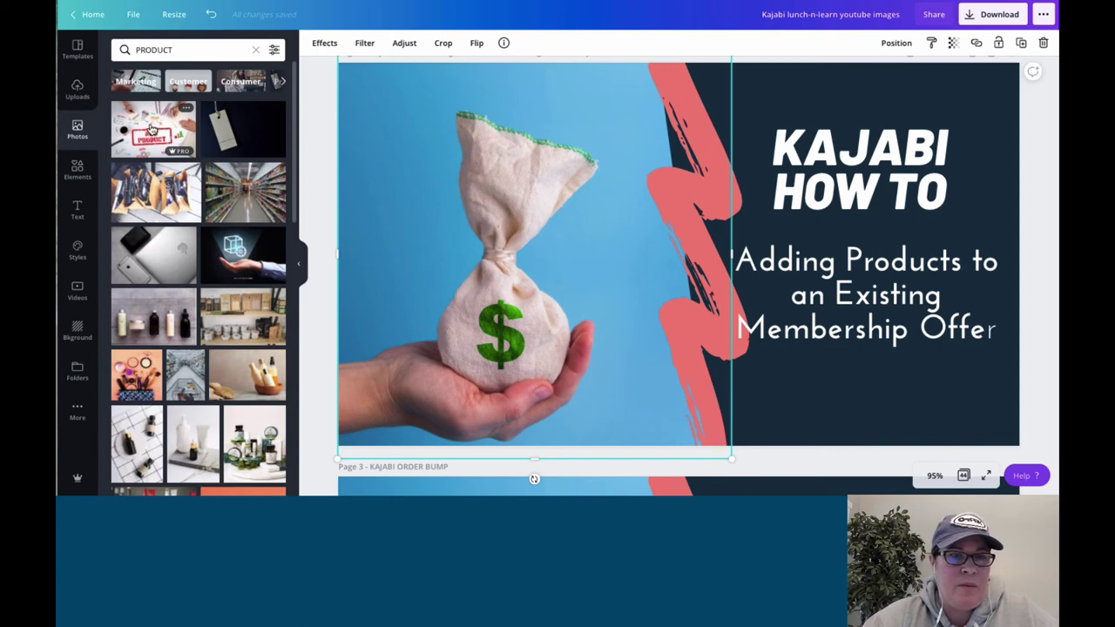
drag(150, 129, 388, 196)
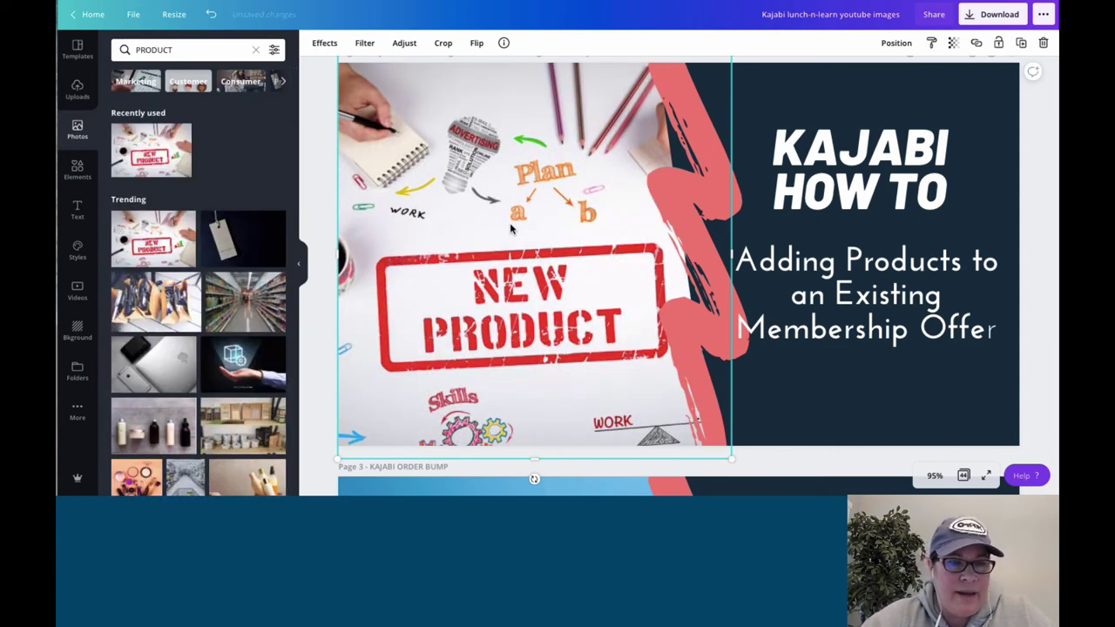
scroll(511, 228, down, 2)
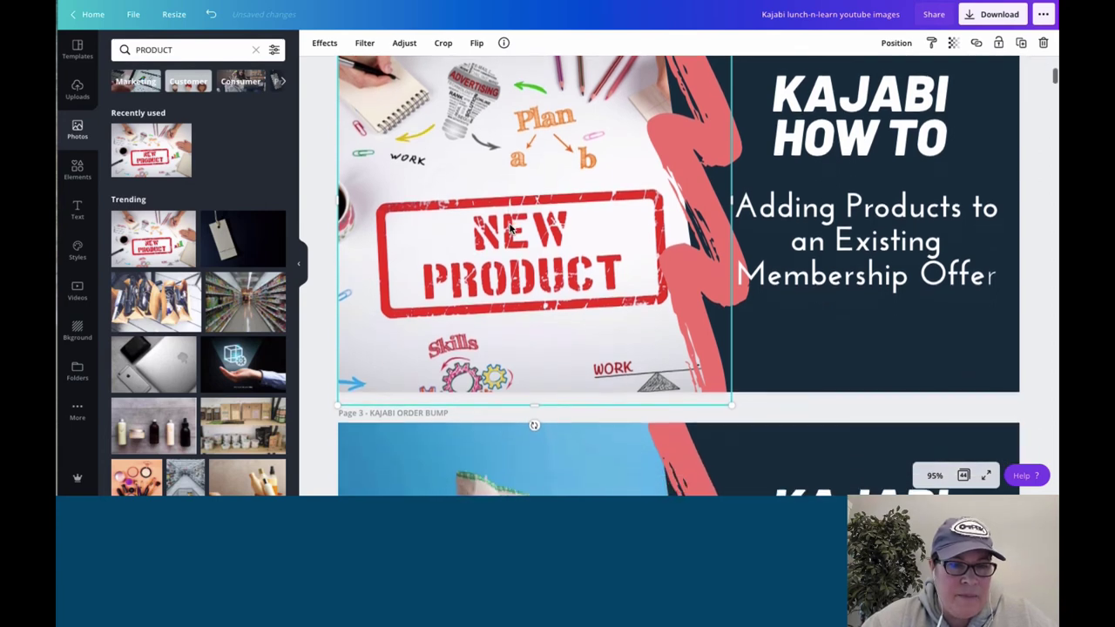
scroll(857, 205, up, 2)
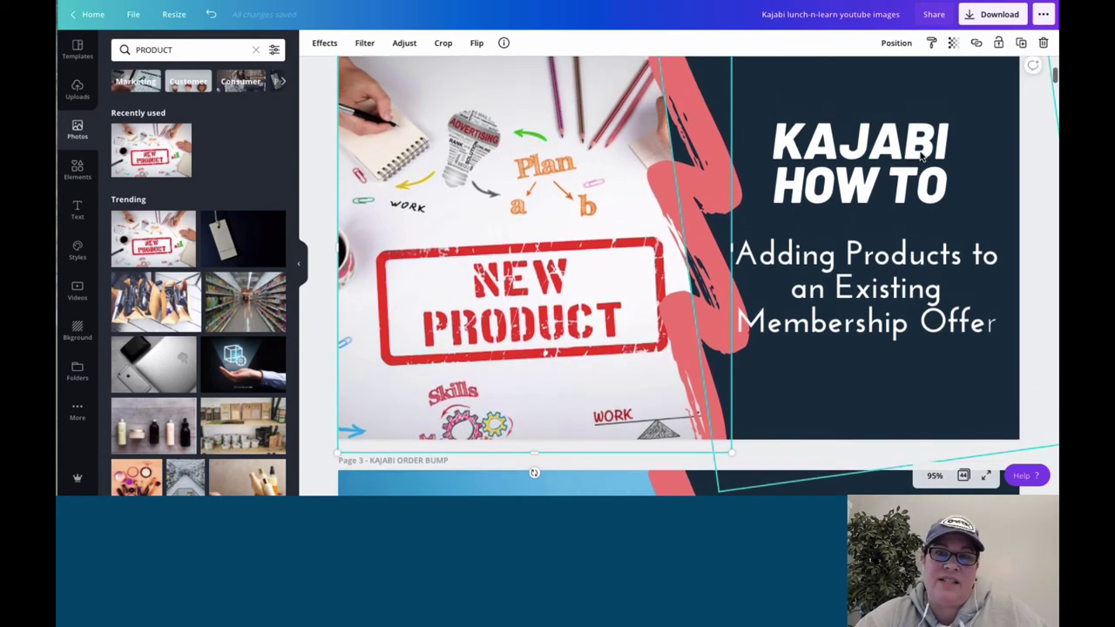
- Narrow the Adding Products subtitle to four lines and centre it on the thumbnail
click(869, 300)
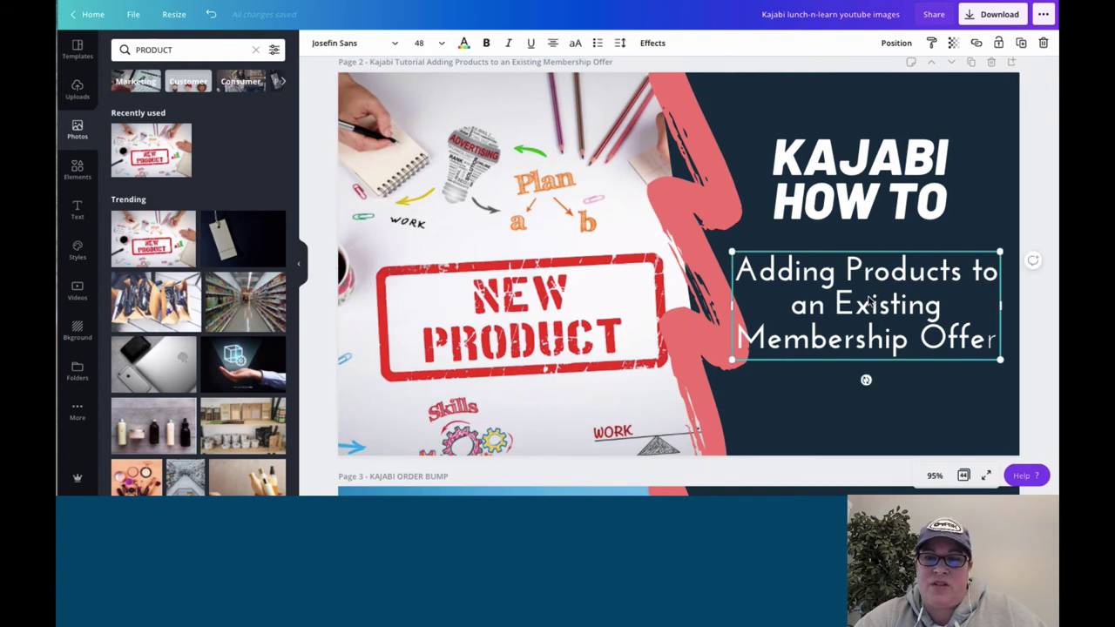
drag(732, 307, 752, 316)
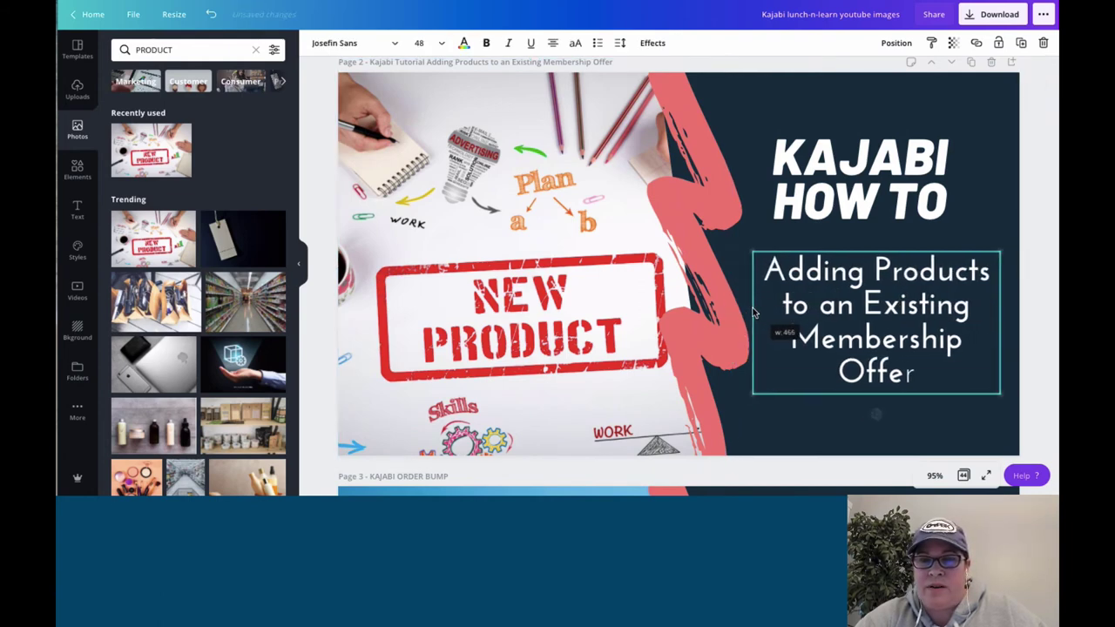
click(875, 270)
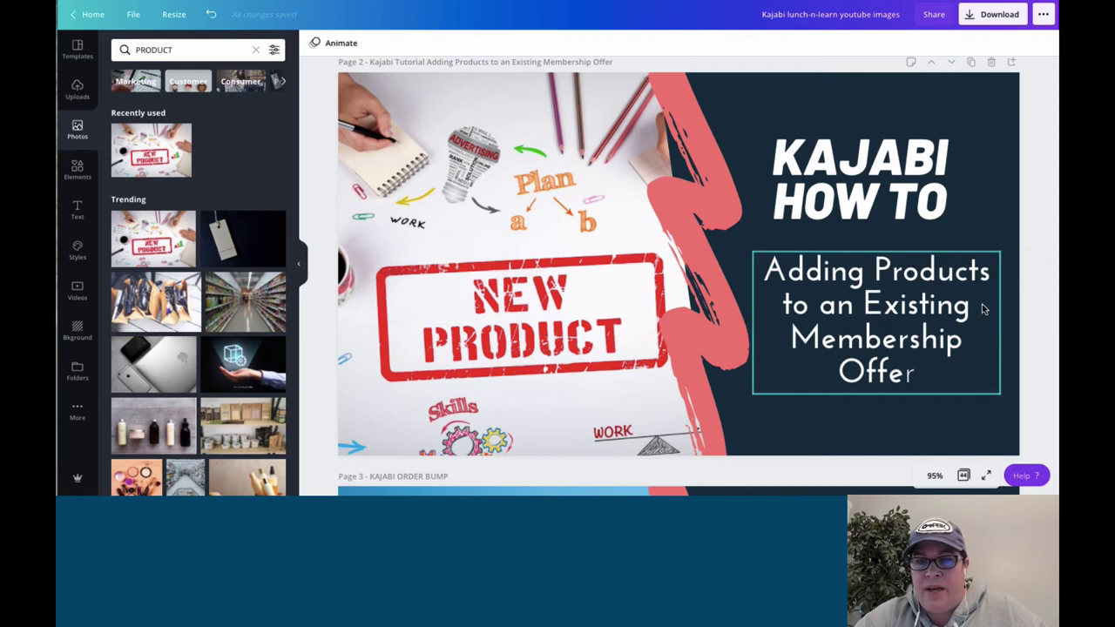
drag(983, 308, 968, 305)
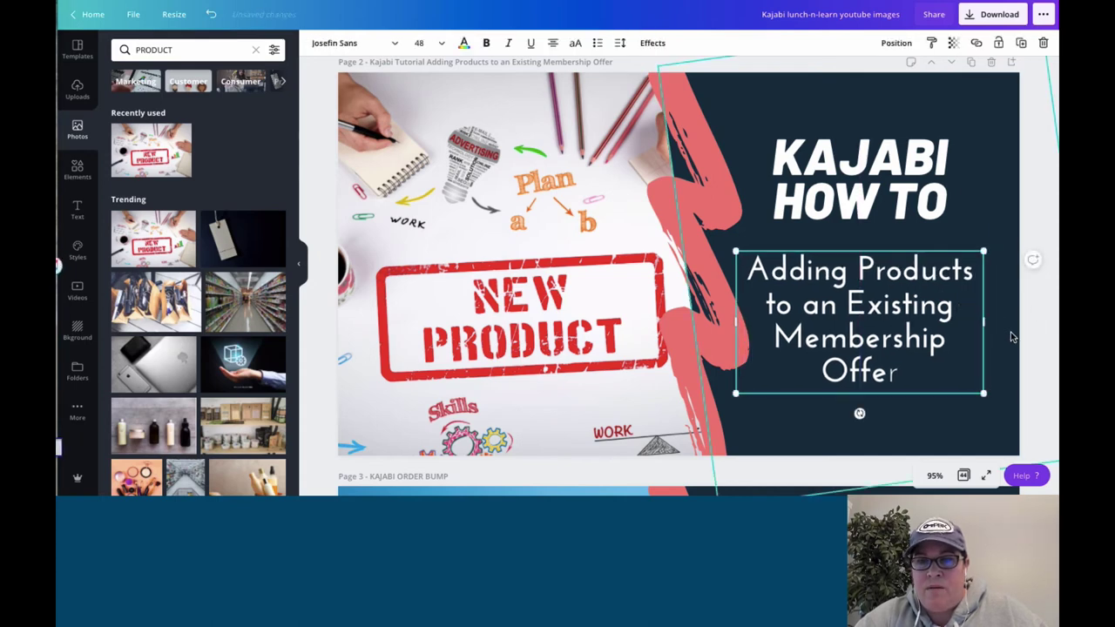
click(1030, 347)
scroll(937, 230, up, 1)
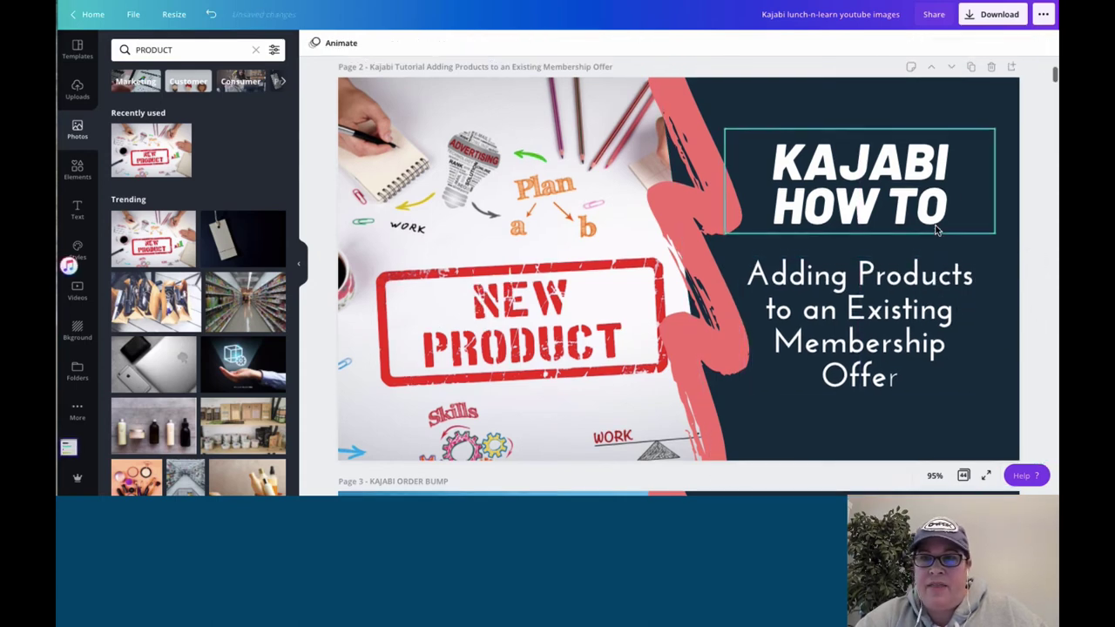
- Download only page 2 of the design as a compressed PNG
click(991, 16)
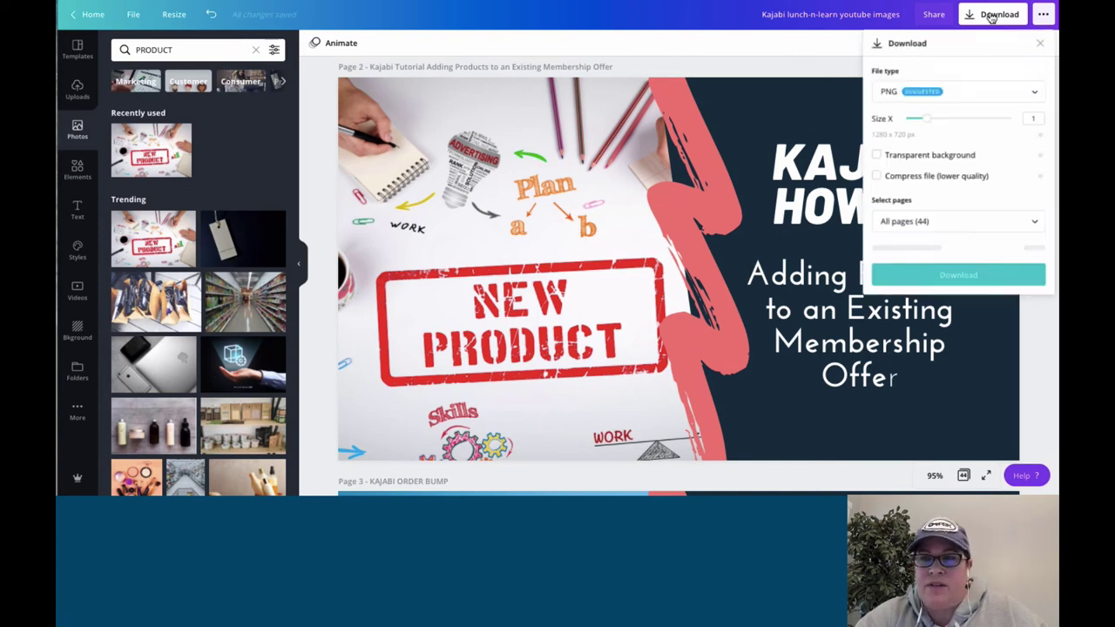
click(1037, 92)
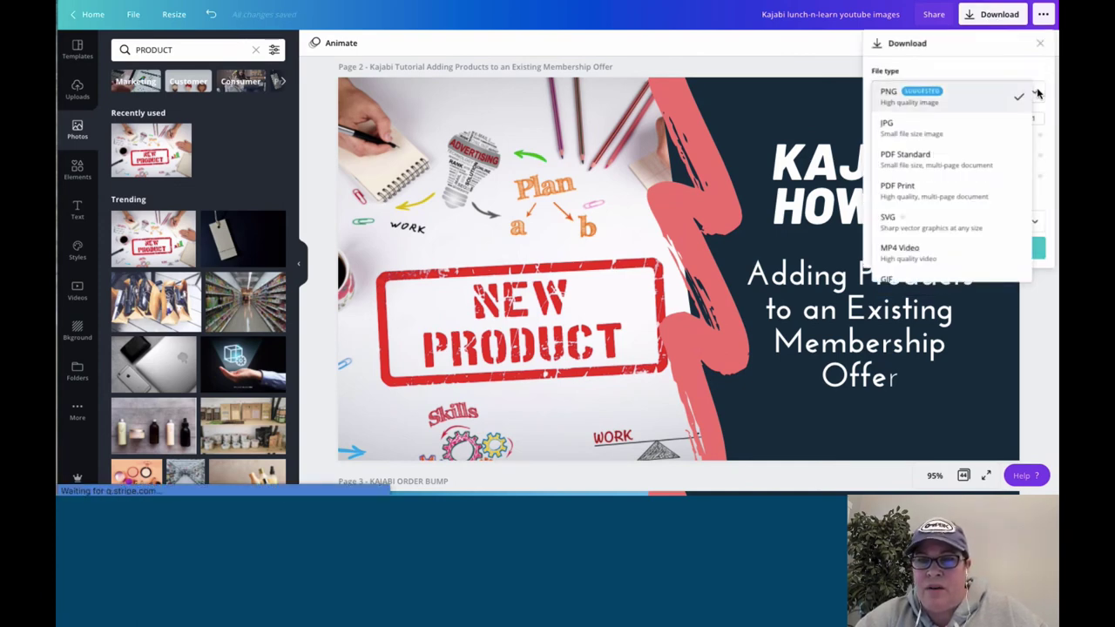
click(963, 96)
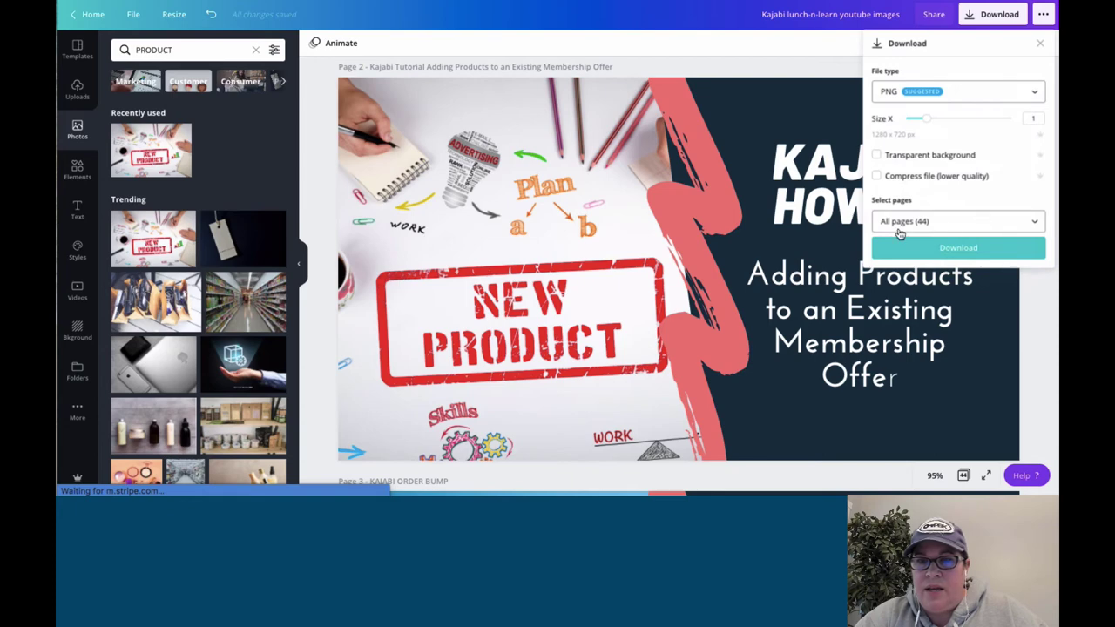
click(1035, 223)
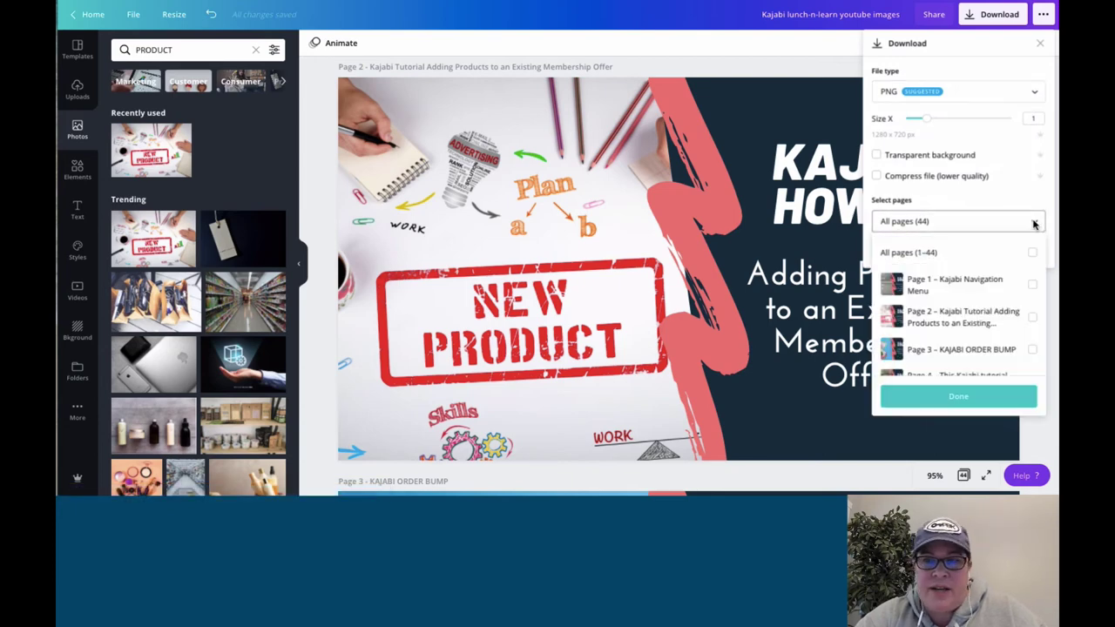
click(1033, 319)
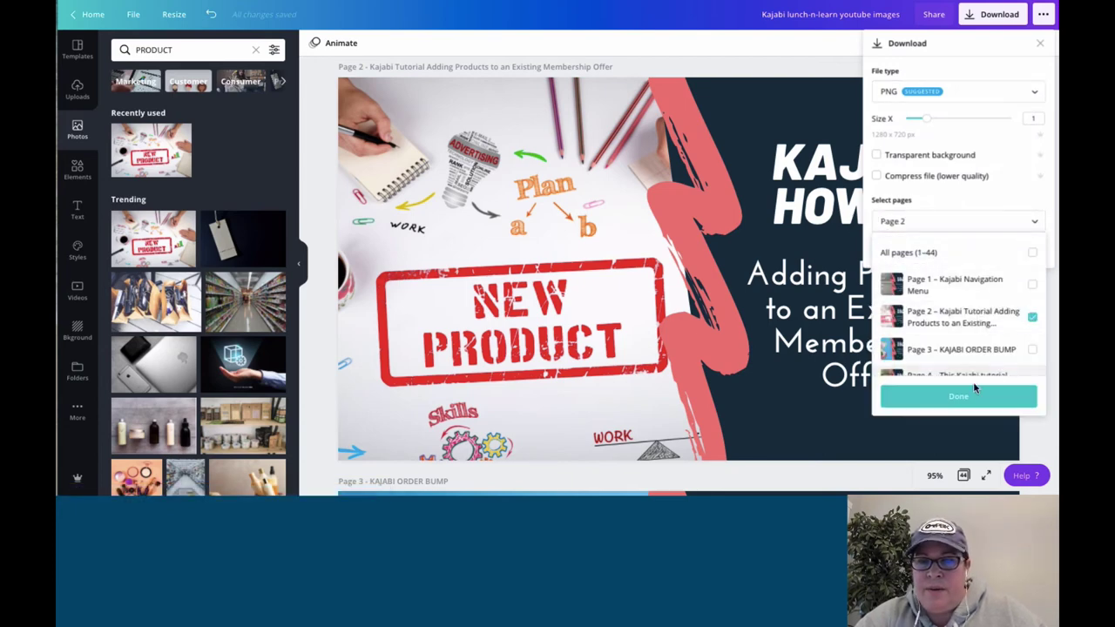
click(959, 398)
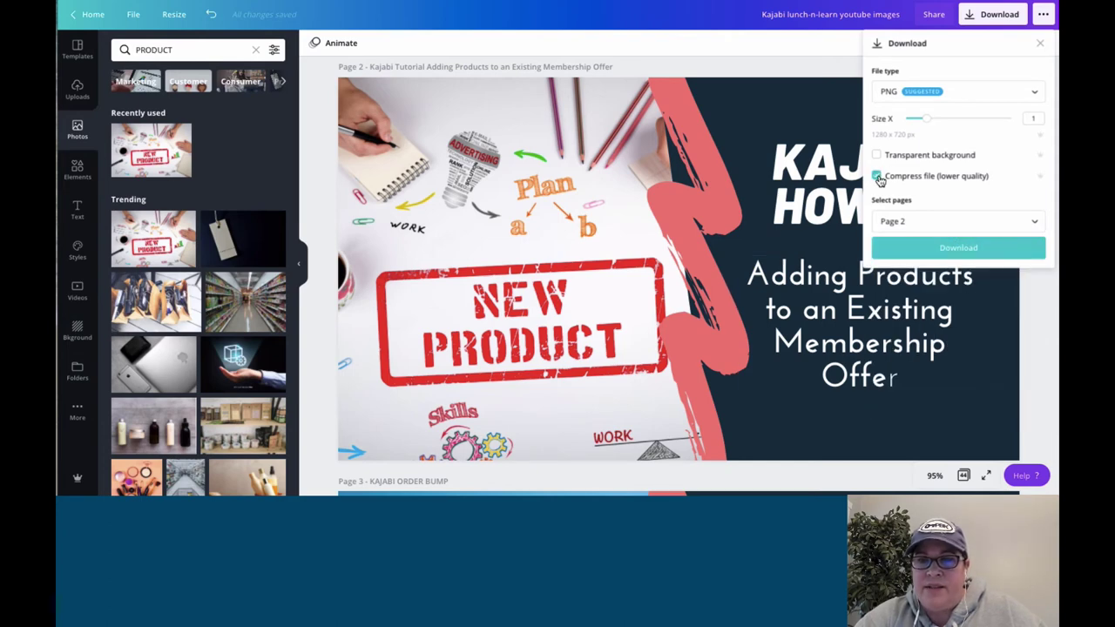
click(972, 247)
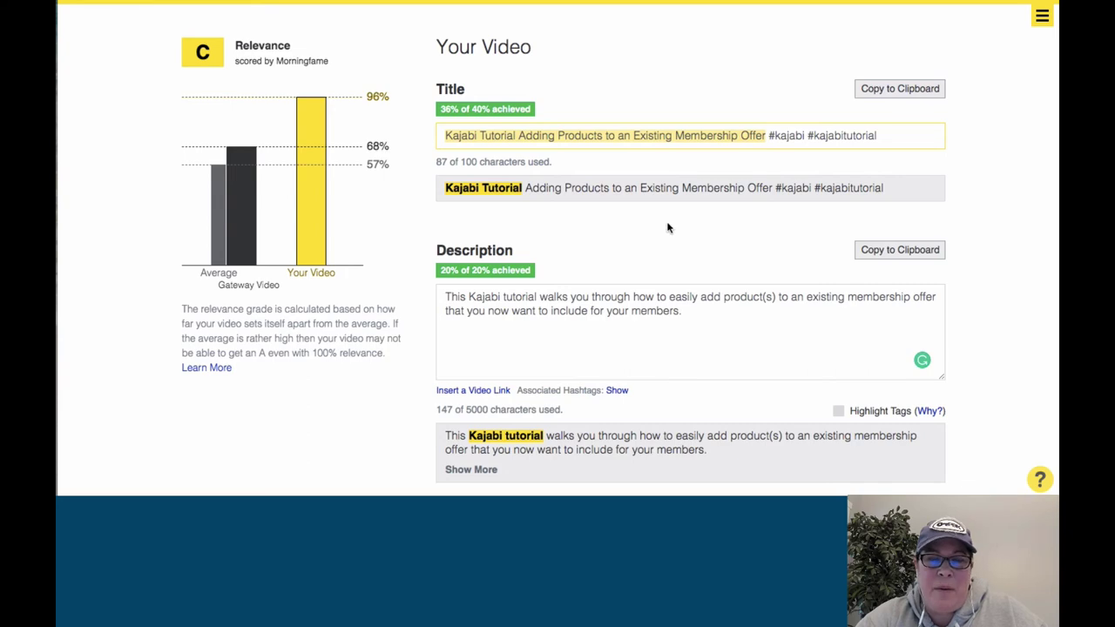
- Scroll Morningfame's optimisation page down past Title, Description, Tags and Pinned Comment to Thumbnail
scroll(668, 227, down, 5)
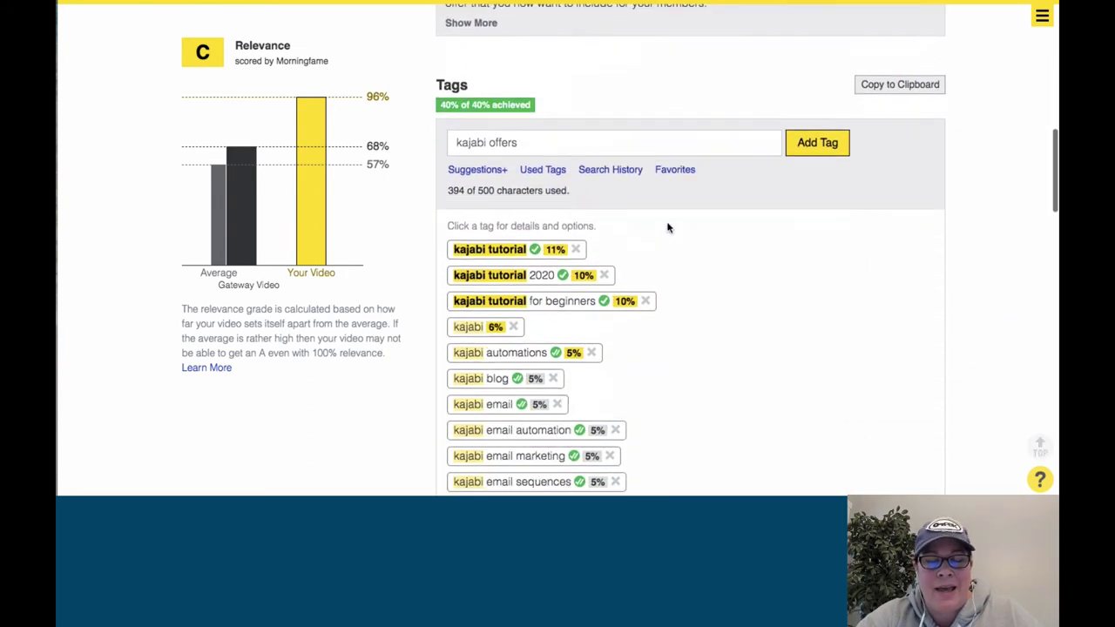
scroll(669, 228, down, 10)
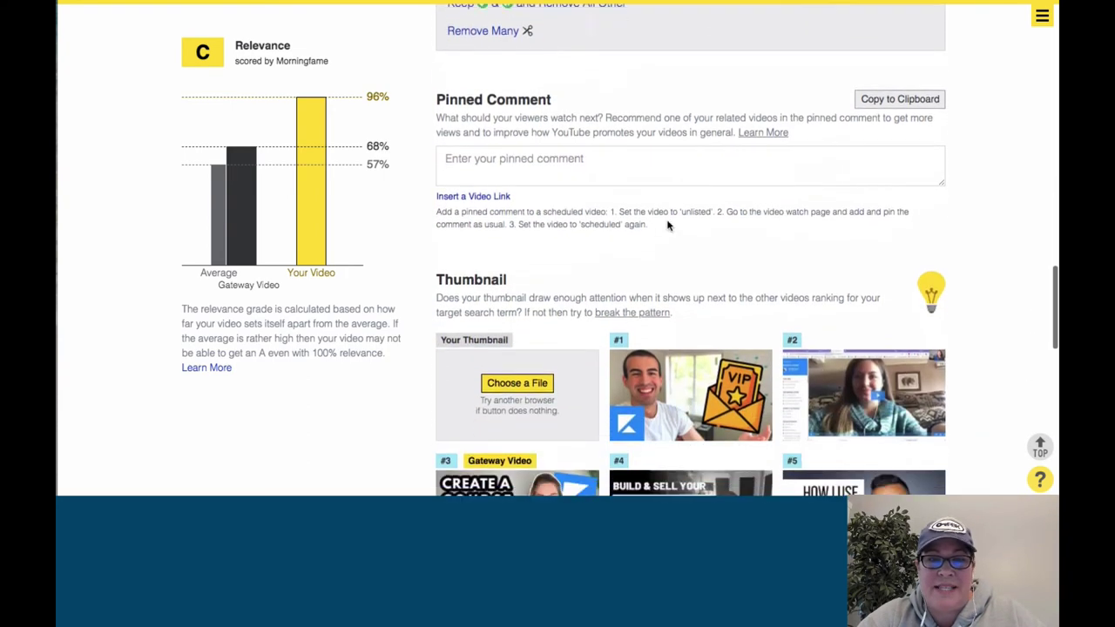
scroll(668, 226, down, 3)
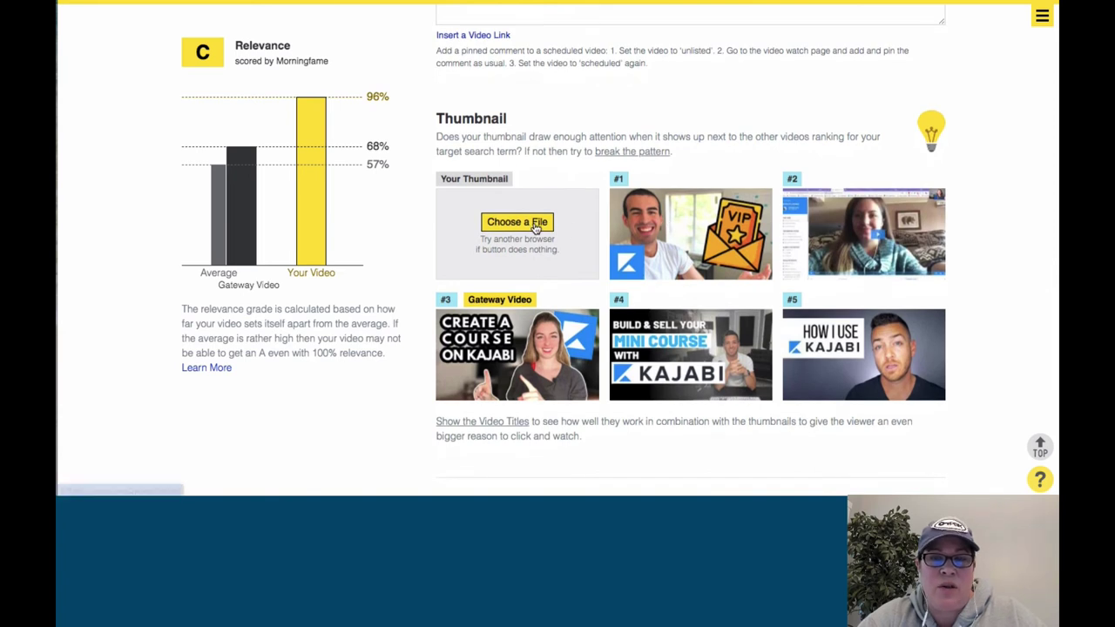
- Upload the downloaded PNG as the thumbnail, renamed 'Kajabi Tutorial Adding Products to an Existing Membership Offer.png'
click(536, 223)
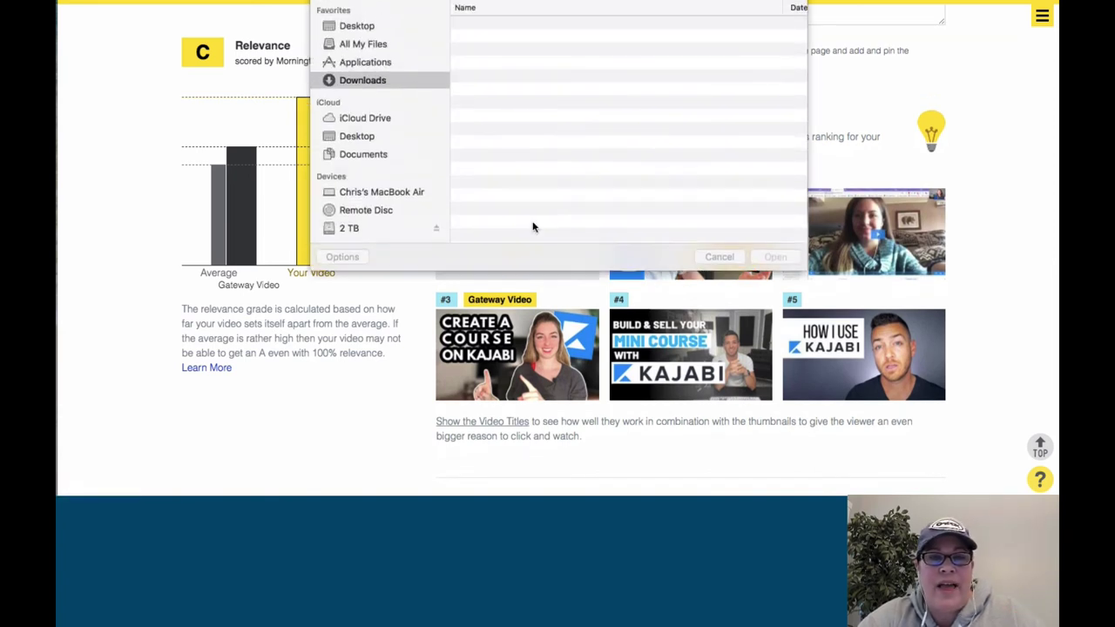
click(536, 24)
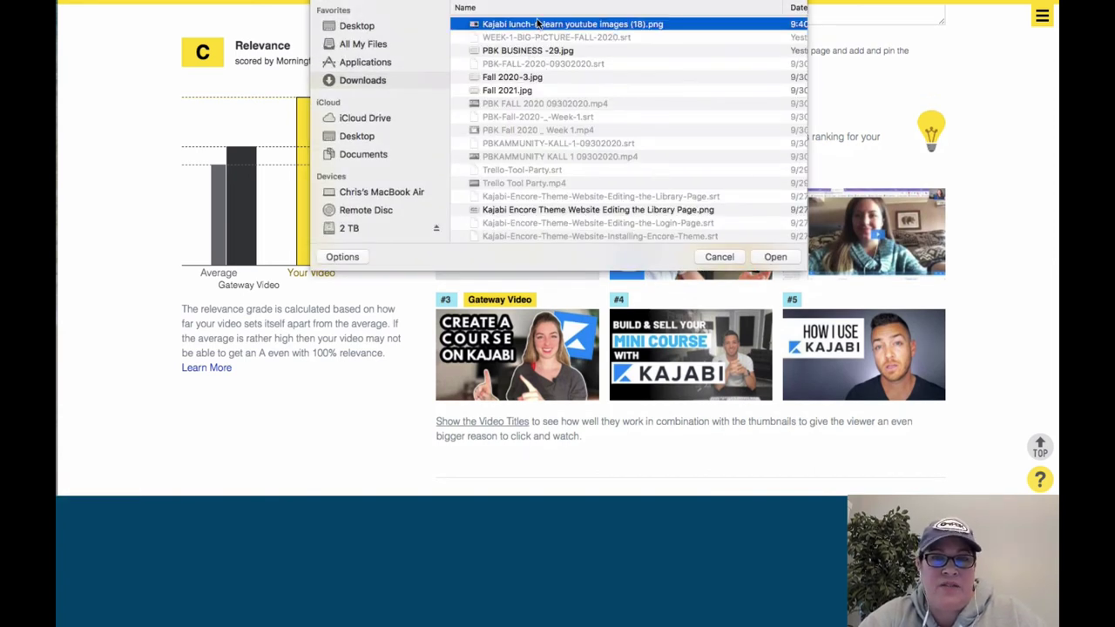
right_click(536, 26)
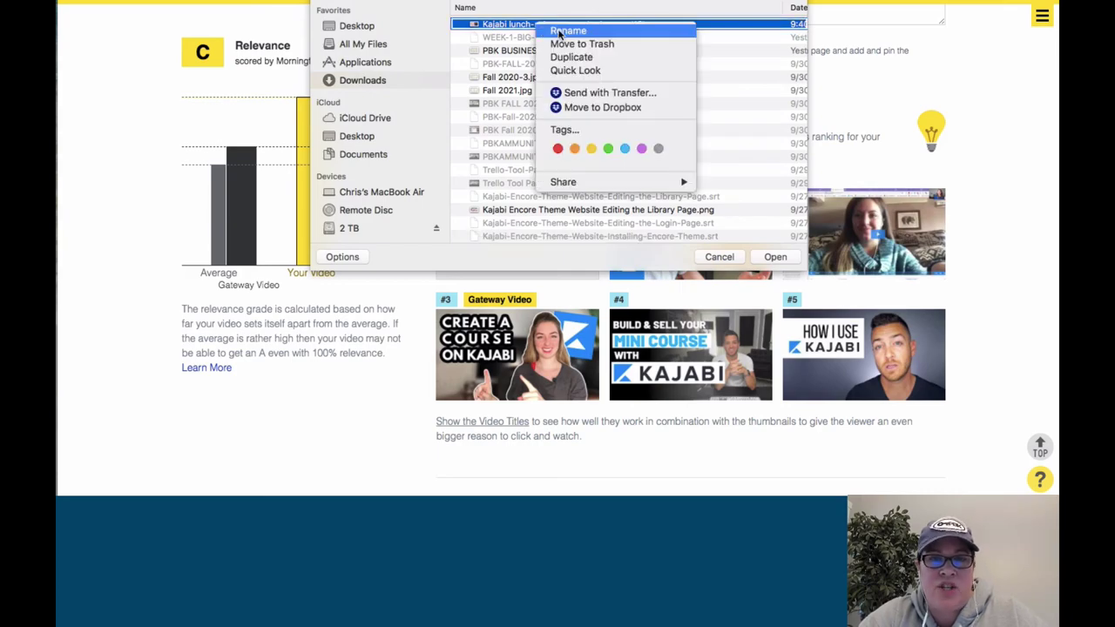
click(562, 46)
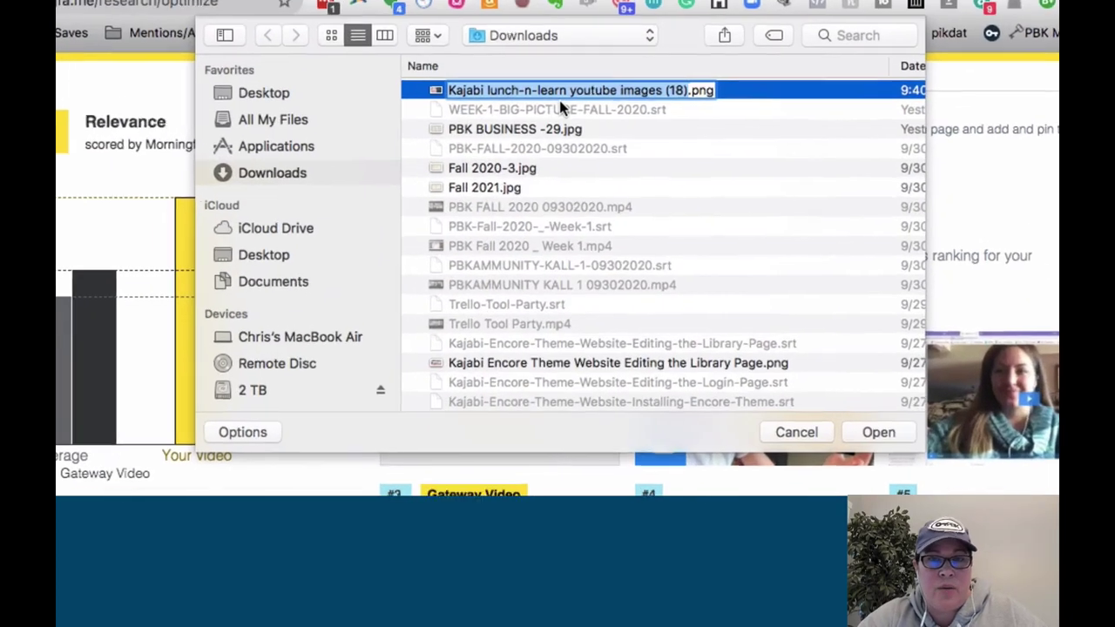
text(Kajabi Tutorial Adding Products to an Existing Membership Offer)
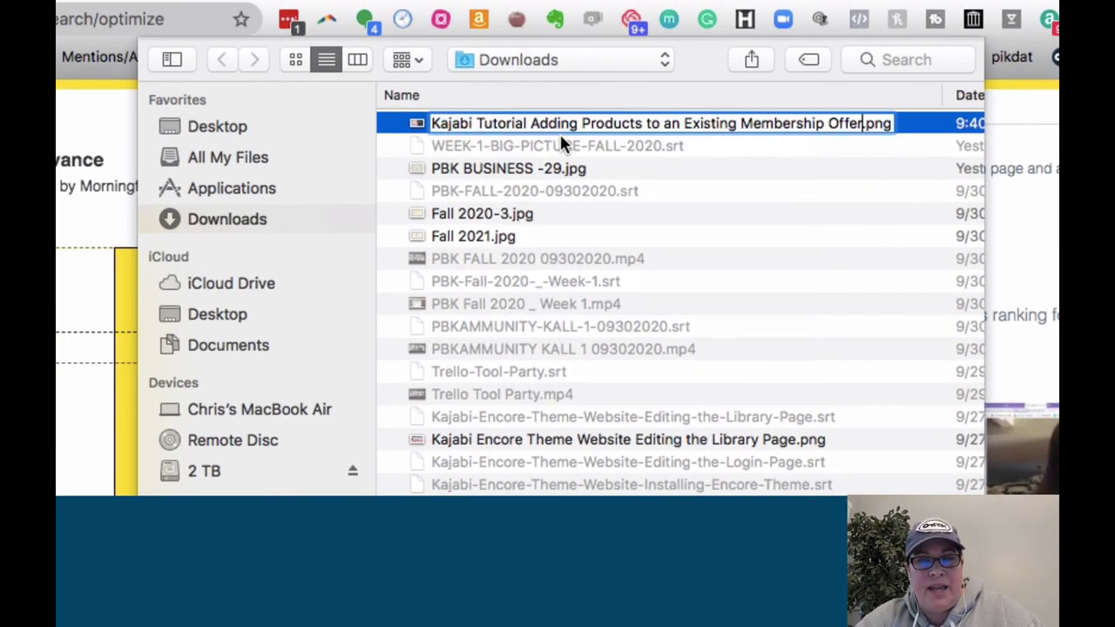
key(Return)
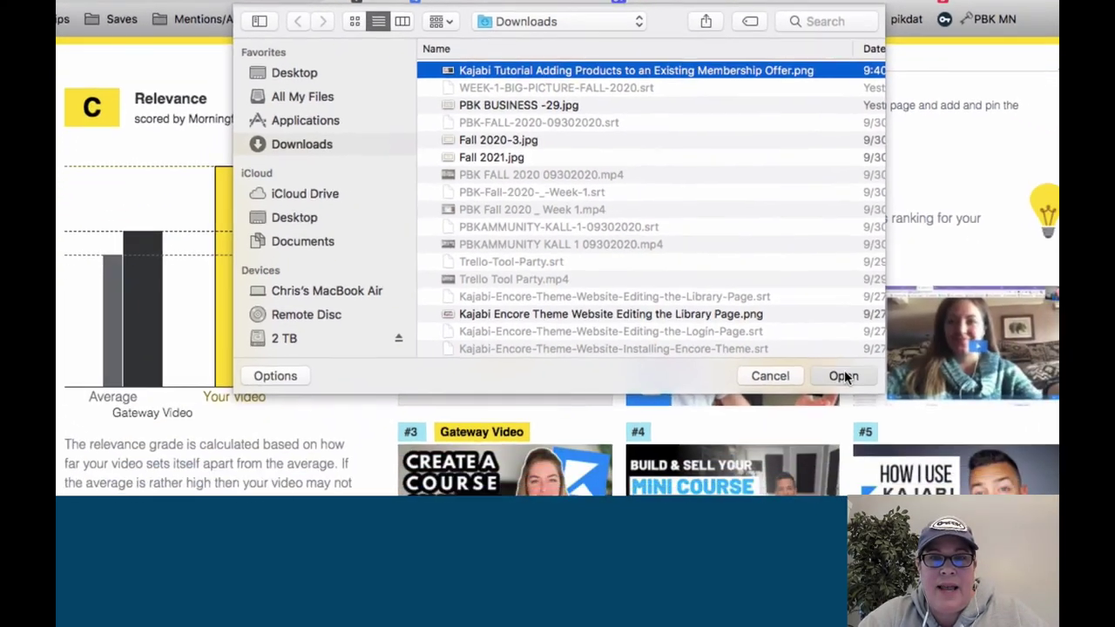
click(844, 377)
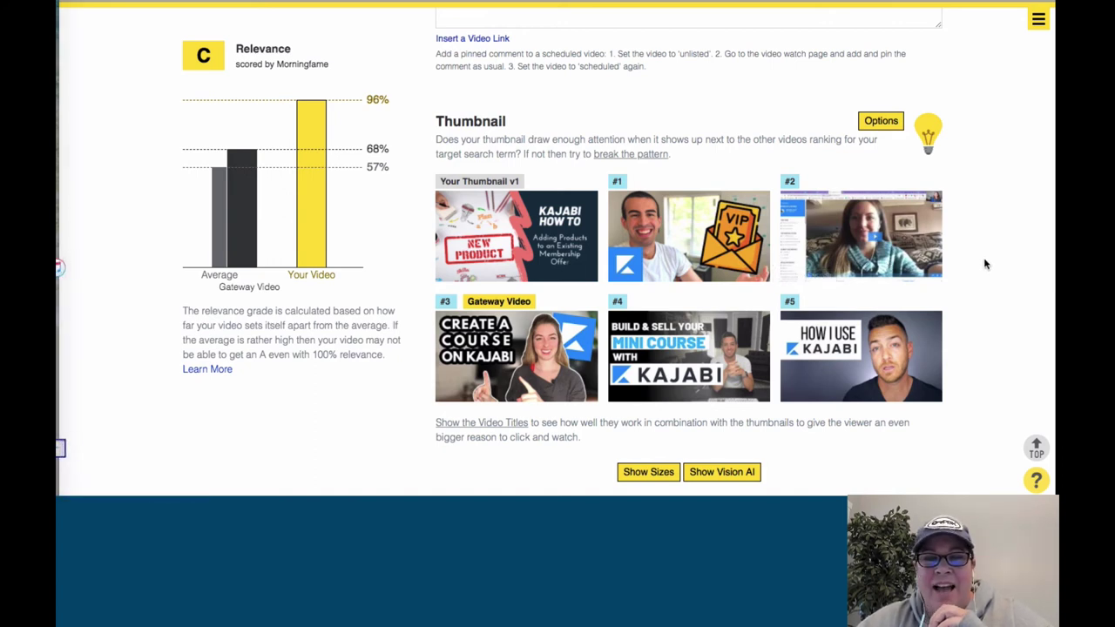
- Copy the optimized title from Morningfame's Title section and switch to YouTube Studio
scroll(815, 296, up, 1)
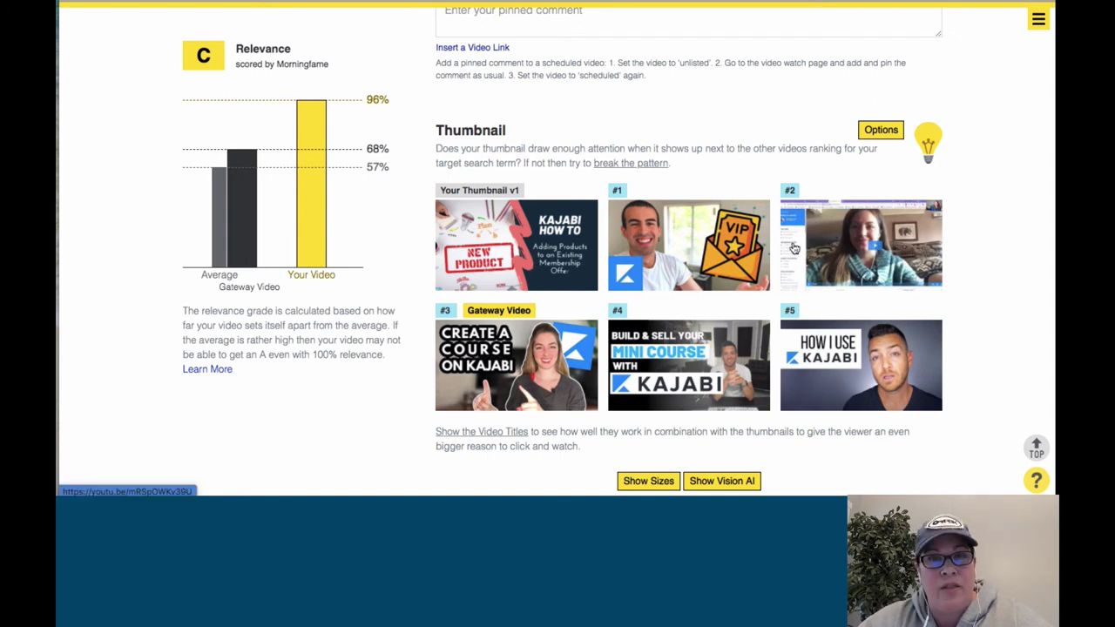
scroll(979, 244, up, 2)
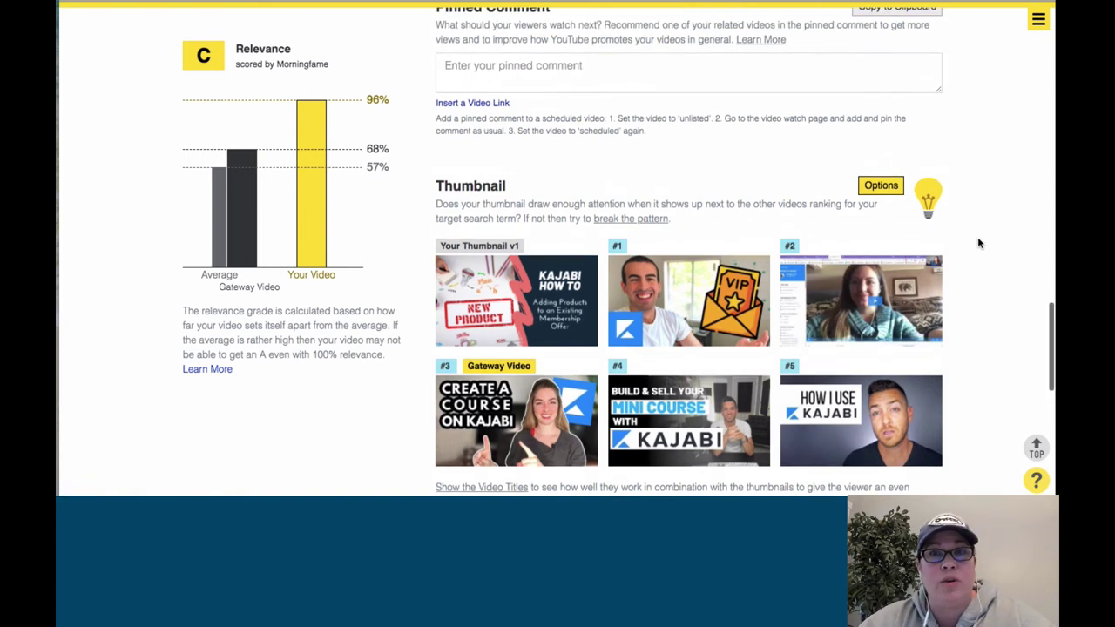
scroll(978, 244, up, 15)
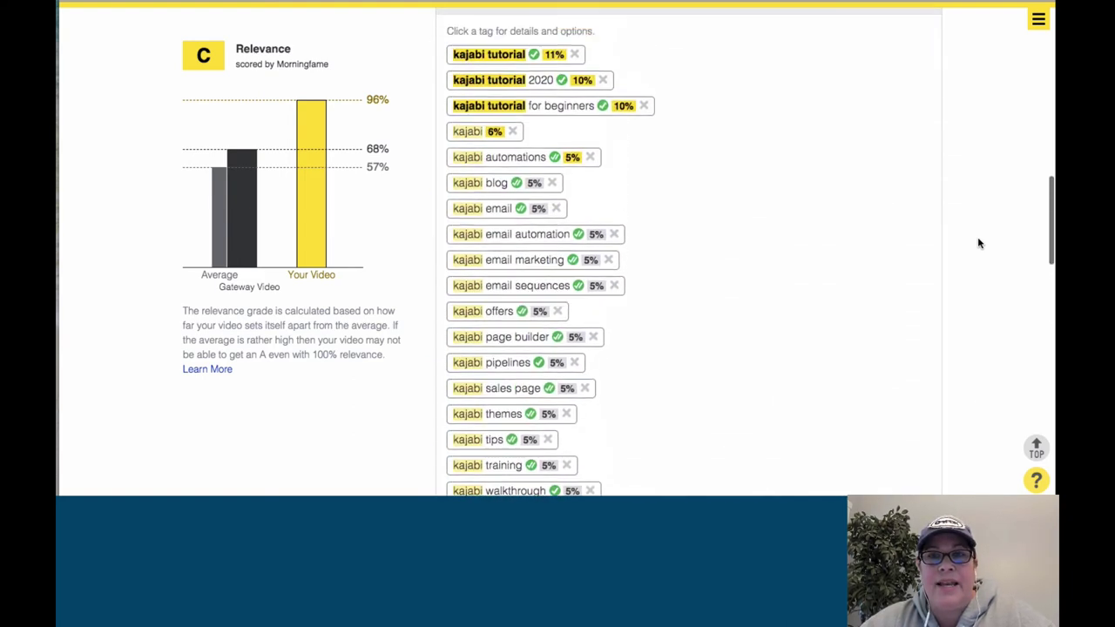
scroll(978, 244, up, 10)
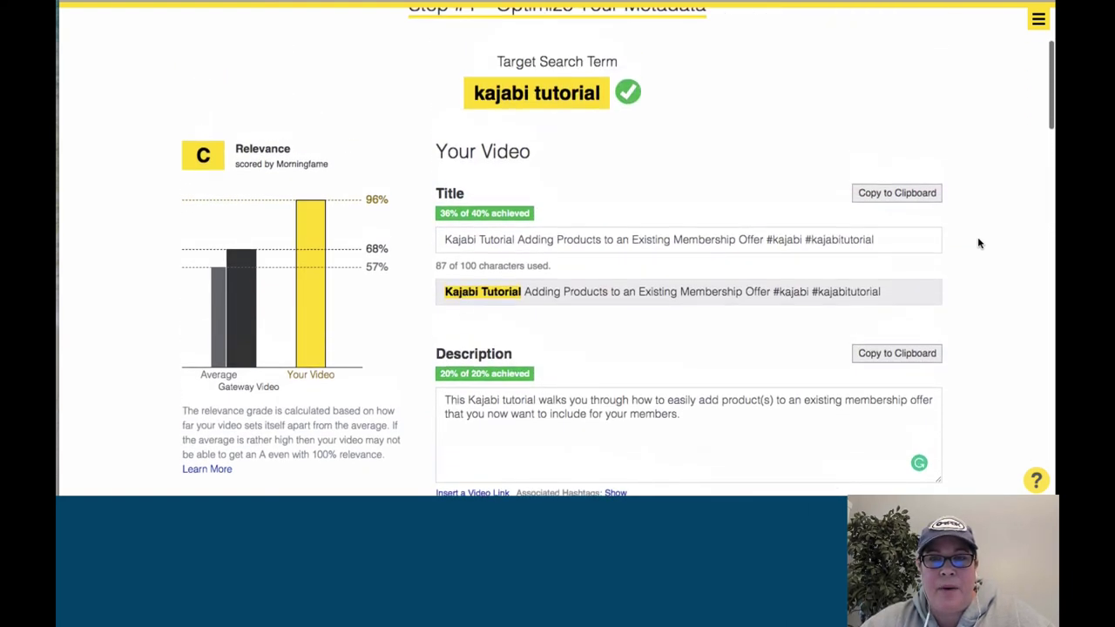
click(890, 194)
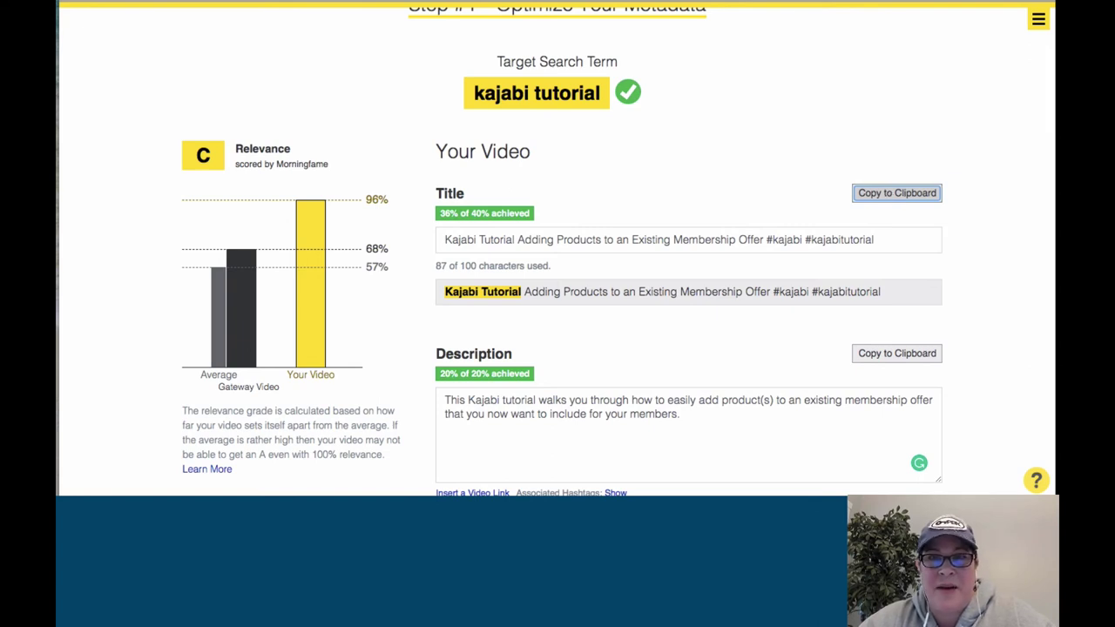
key(ctrl+Tab)
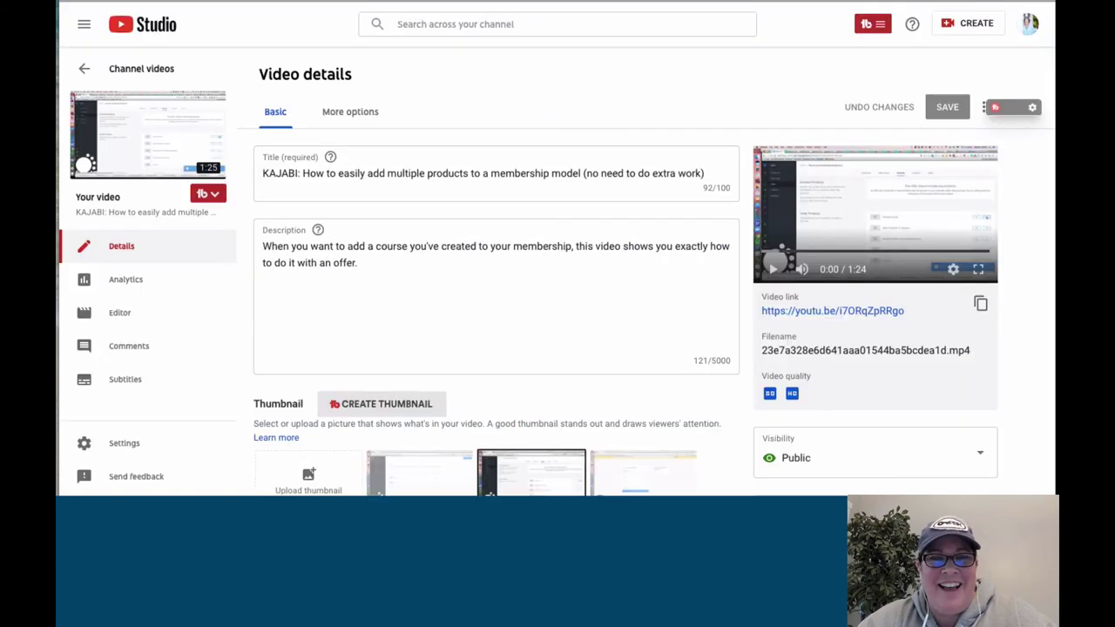
- Paste the optimized title over the old one and clear the existing description
triple_click(520, 174)
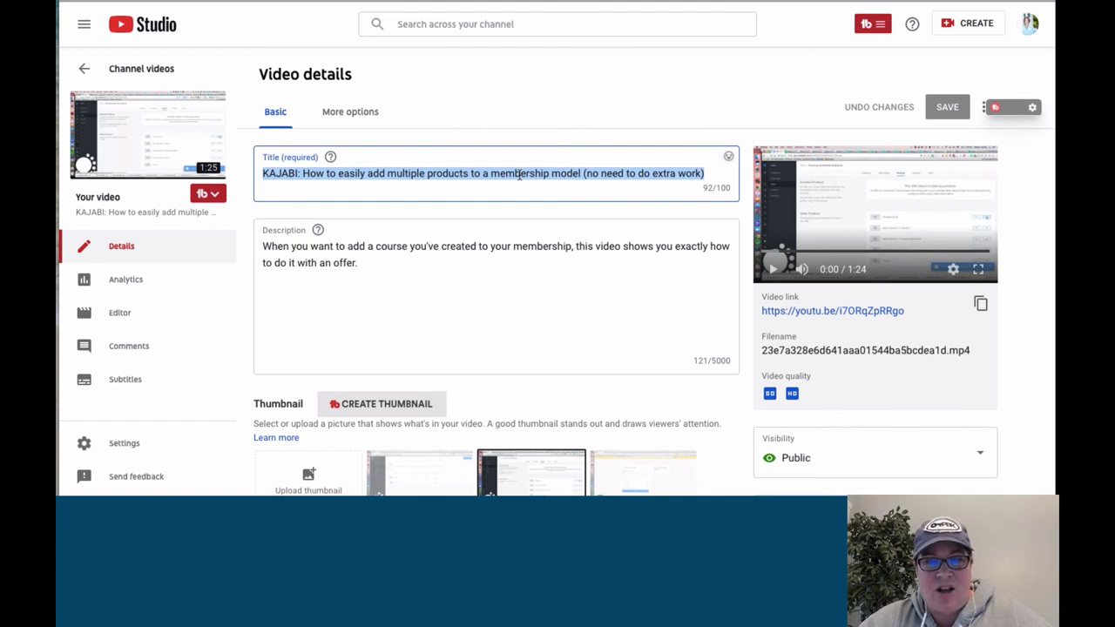
key(ctrl+v)
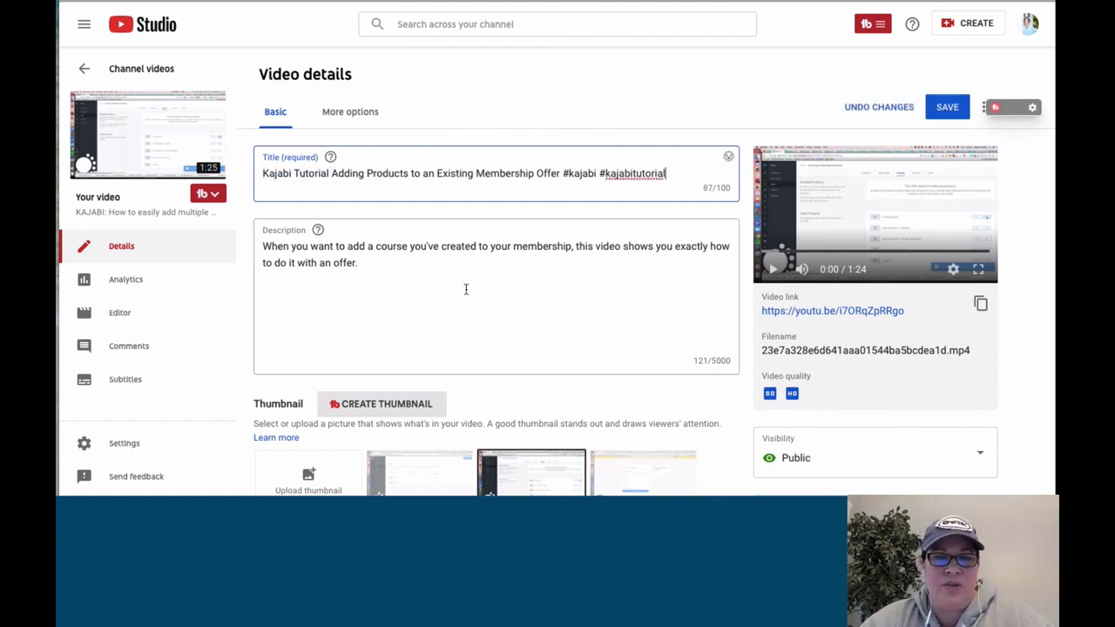
drag(358, 265, 261, 247)
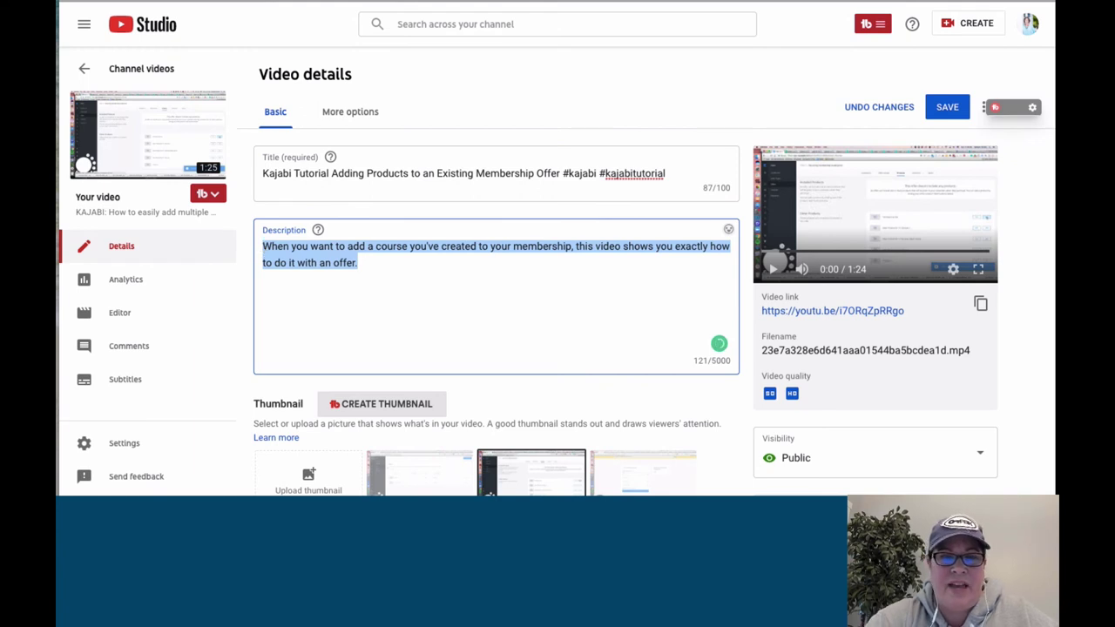
key(BackSpace)
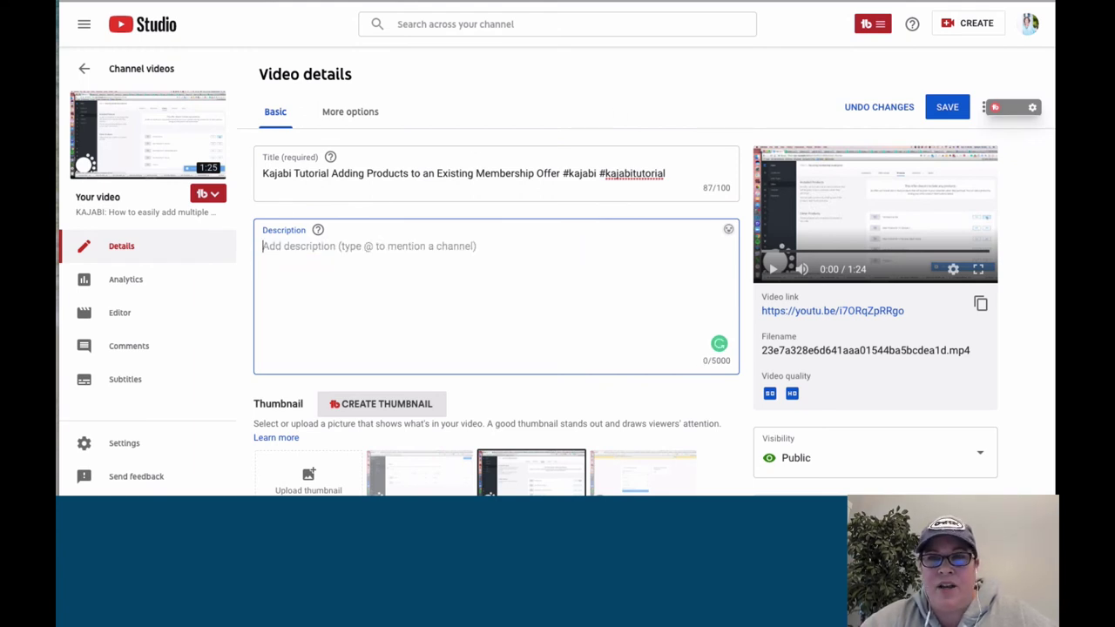
- Copy Morningfame's optimized description and paste it into the empty Description field
key(ctrl+Tab)
scroll(742, 258, down, 3)
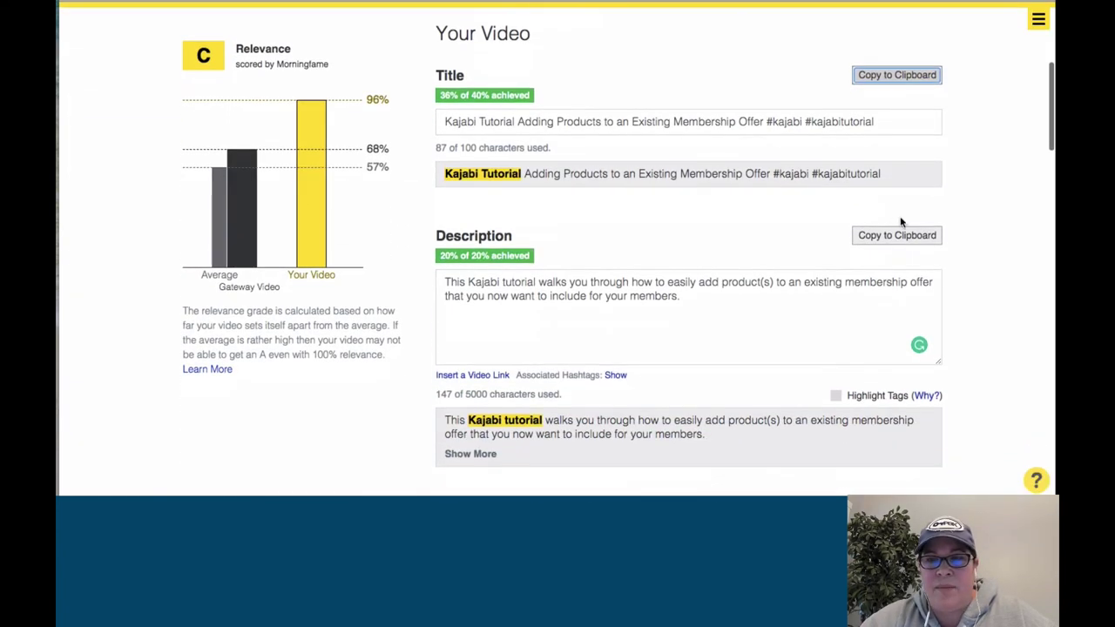
click(901, 237)
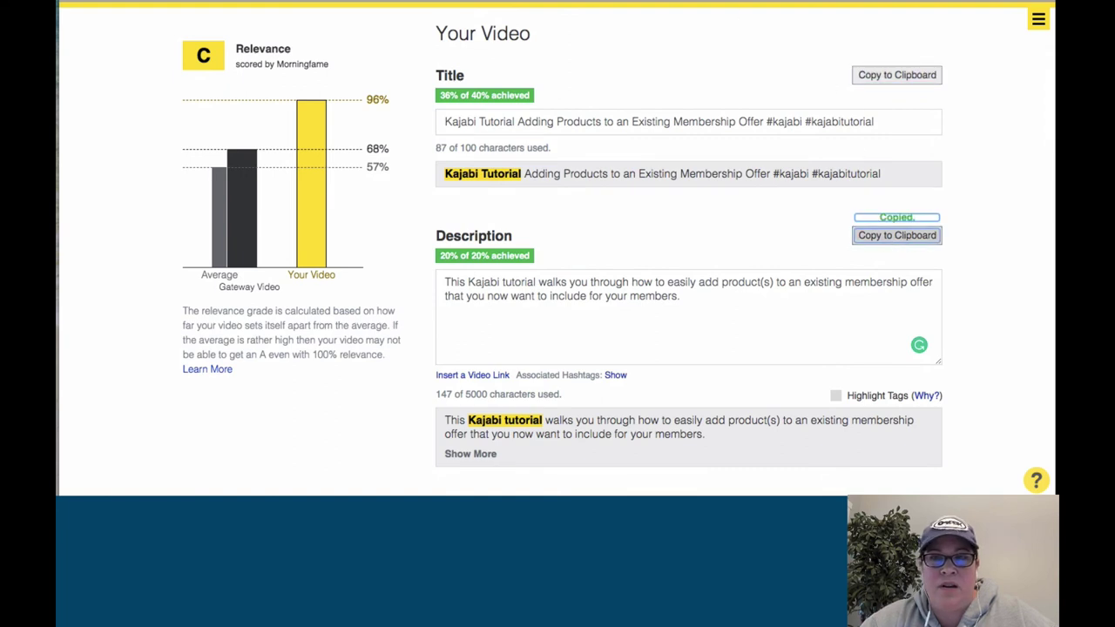
key(ctrl+shift+Tab)
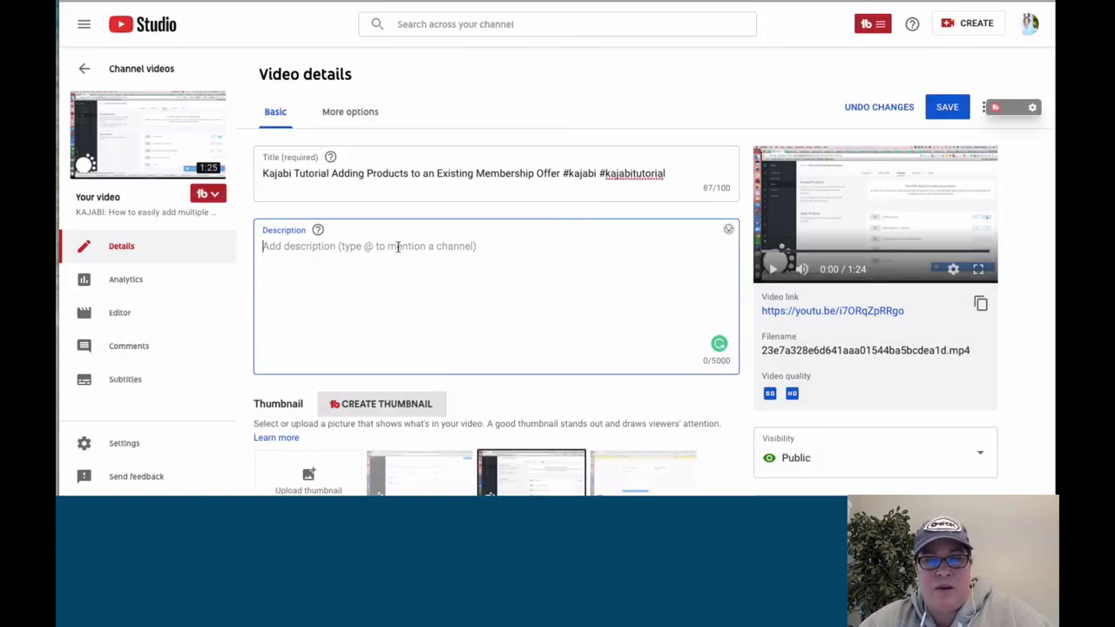
key(ctrl+v)
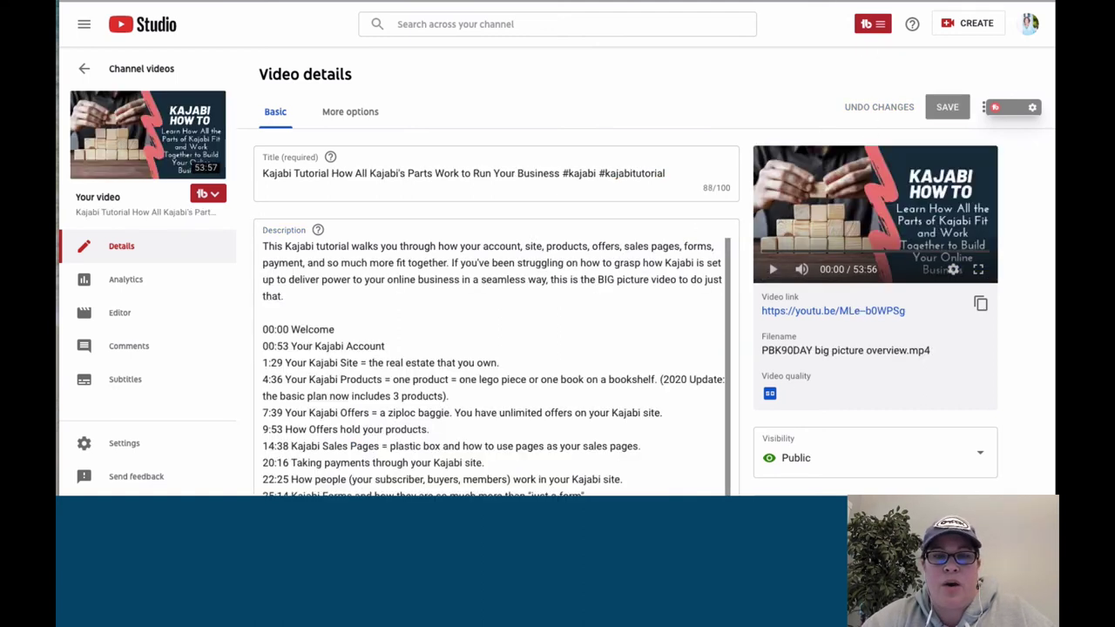
- Select the resource and meetup paragraphs in the old video's description for copying
scroll(471, 247, down, 10)
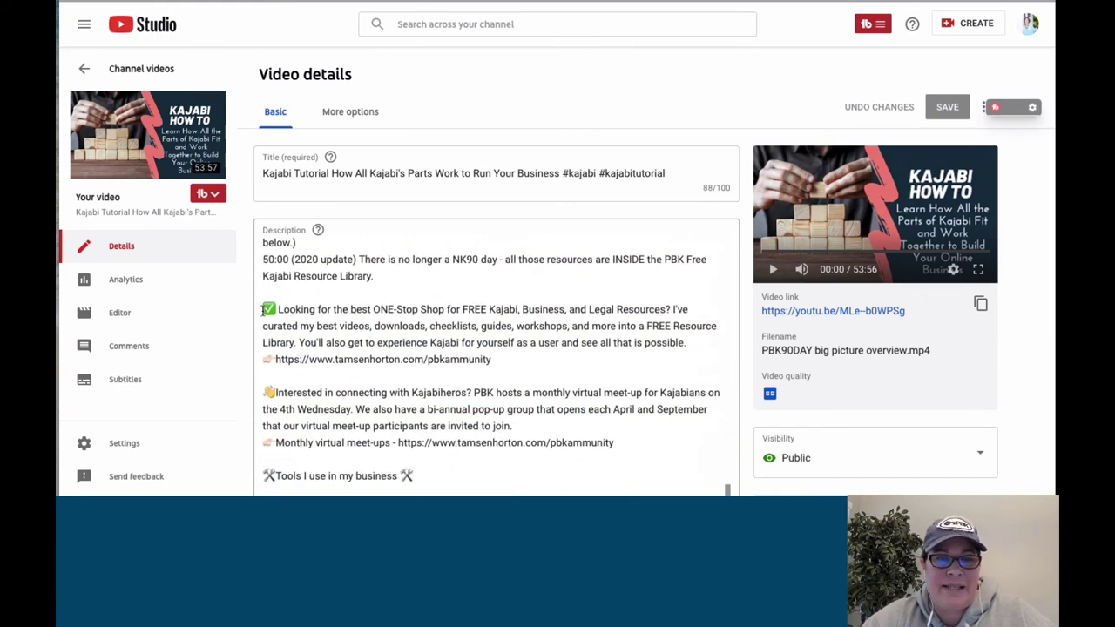
drag(264, 307, 506, 420)
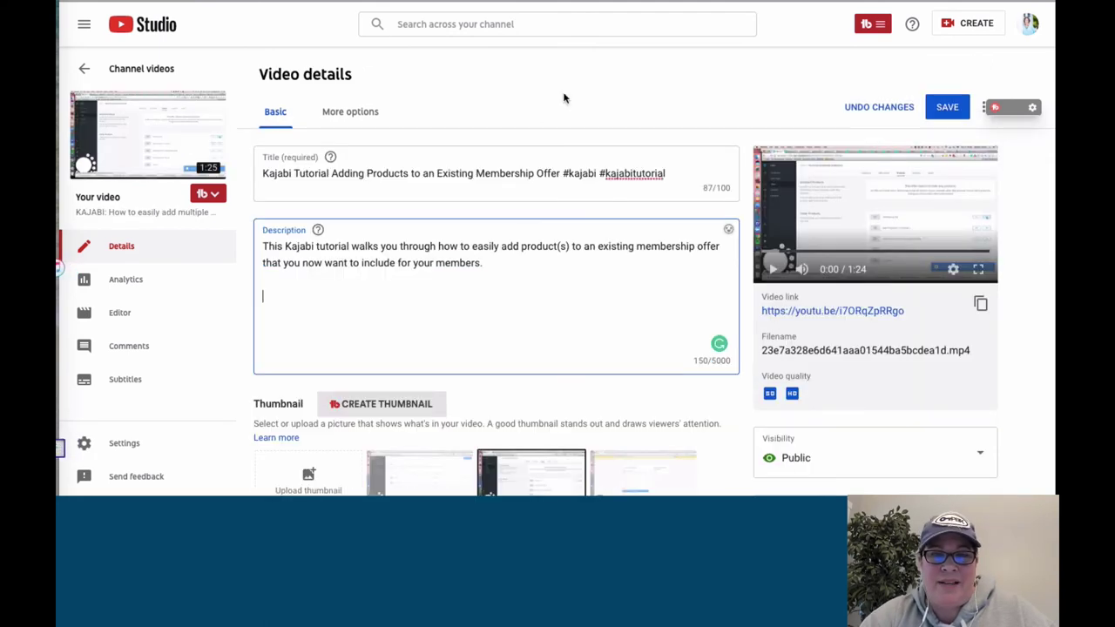
- Paste the resources, tools, social links and affiliate disclaimer block below the opening description paragraph
key(ctrl+v)
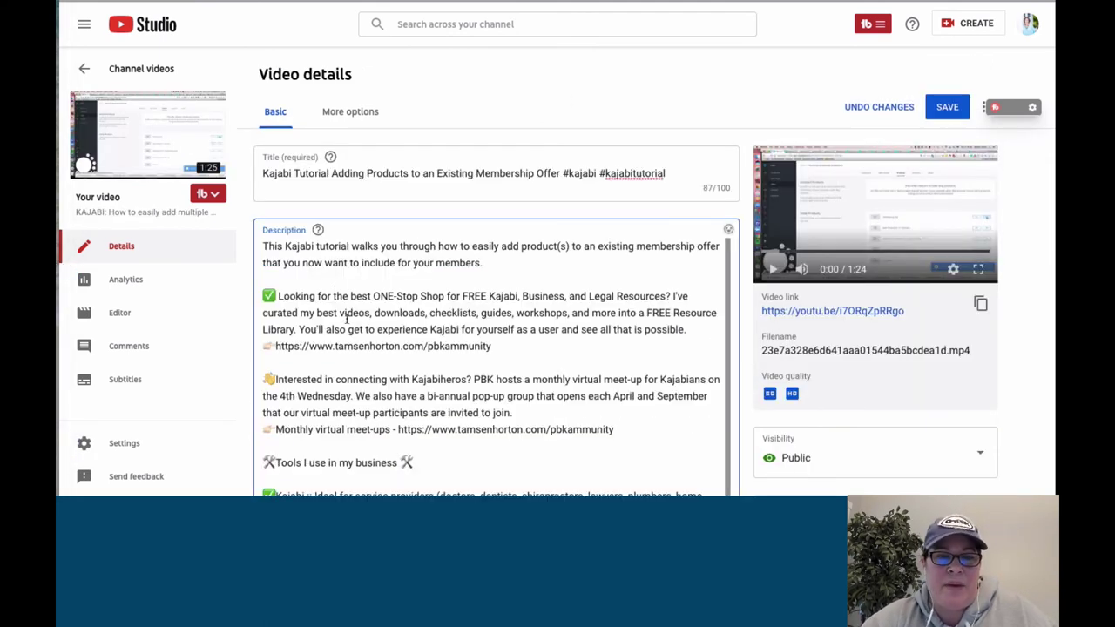
scroll(349, 332, down, 1)
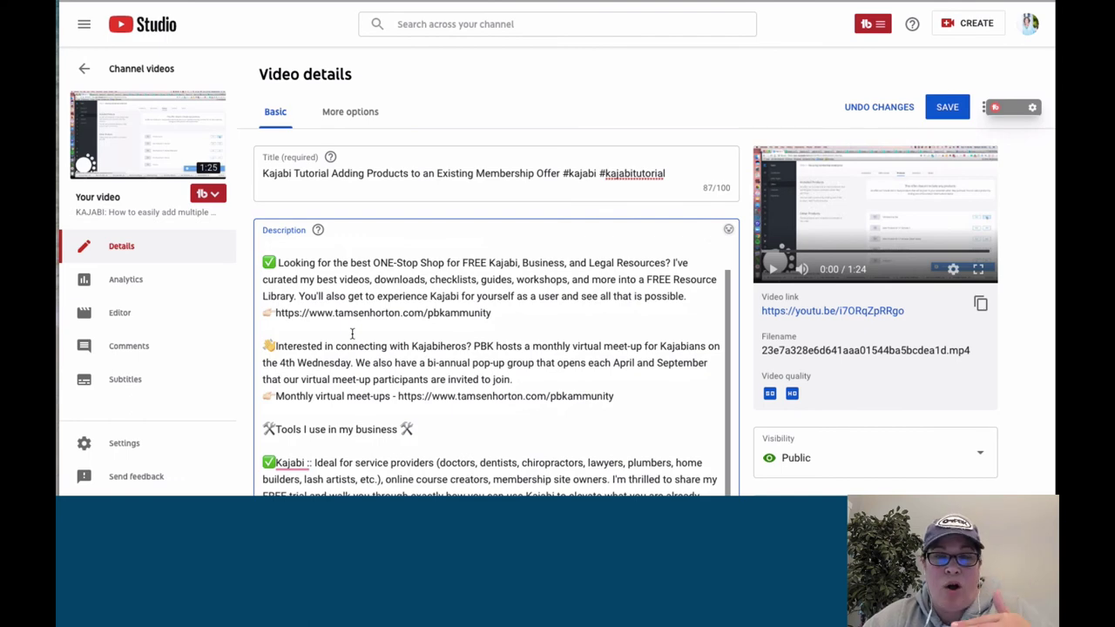
scroll(465, 327, down, 5)
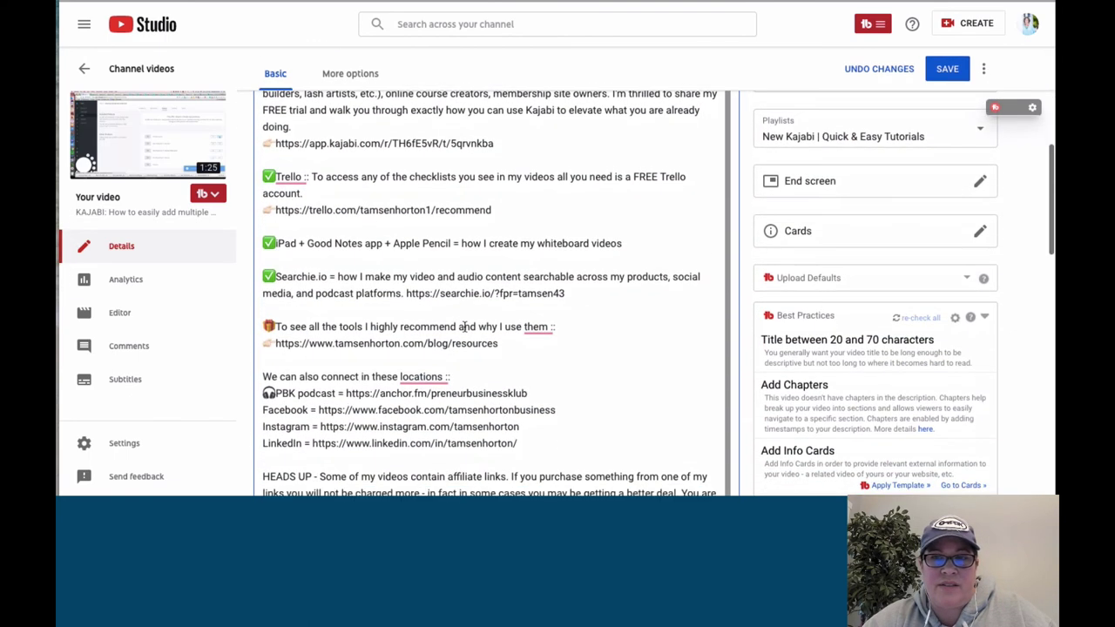
scroll(464, 327, down, 3)
scroll(468, 323, down, 3)
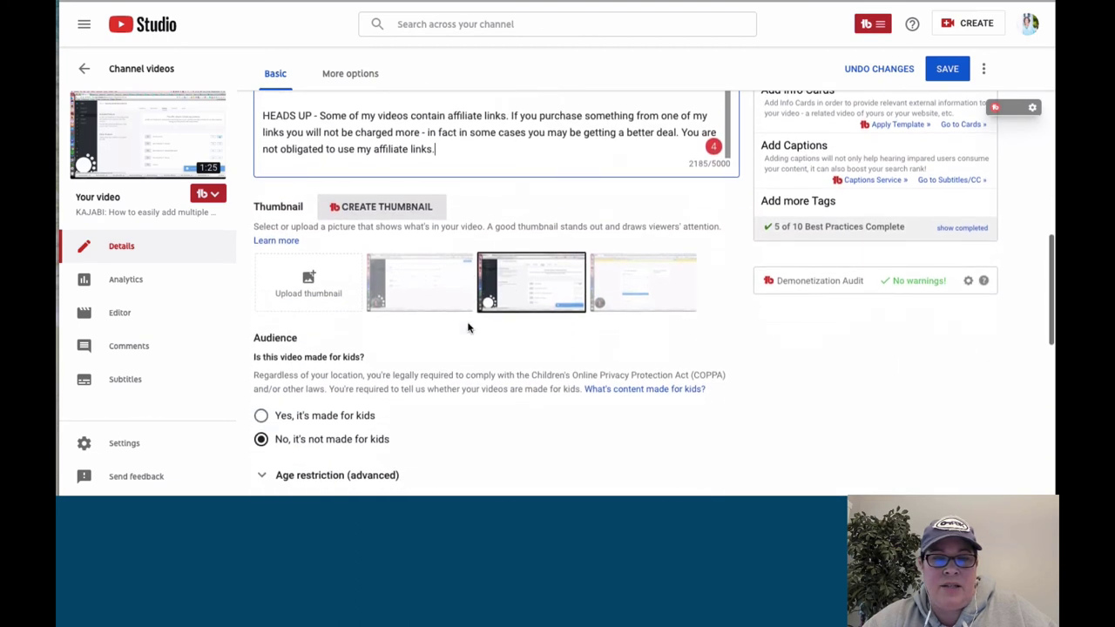
- Upload the Kajabi Tutorial .png from Downloads as the video's custom 'NEW PRODUCT' thumbnail
click(310, 279)
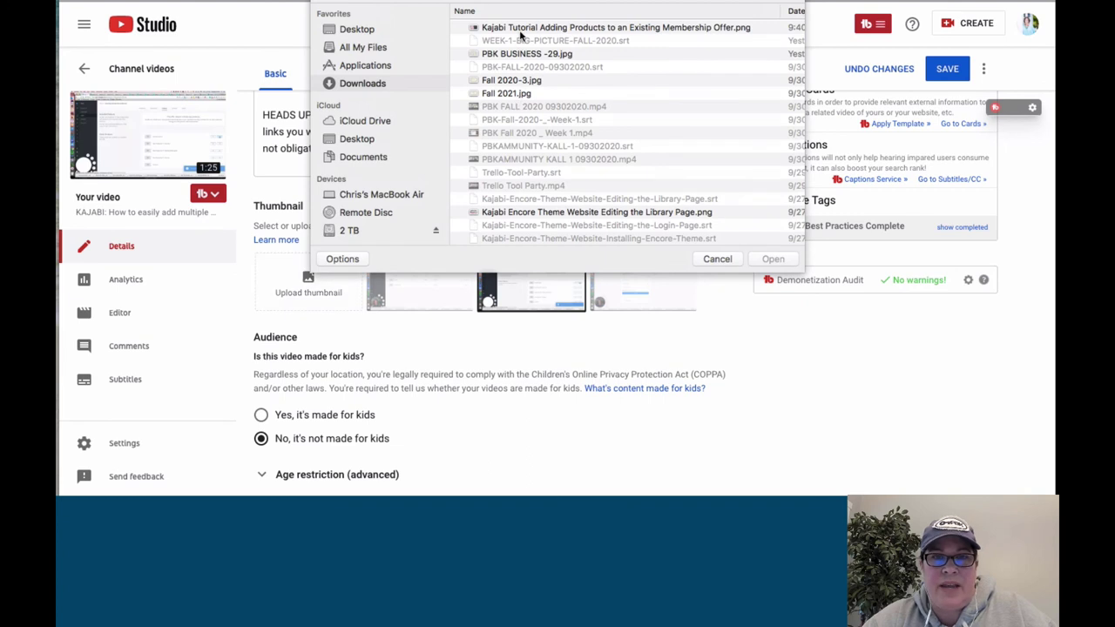
click(521, 30)
click(773, 259)
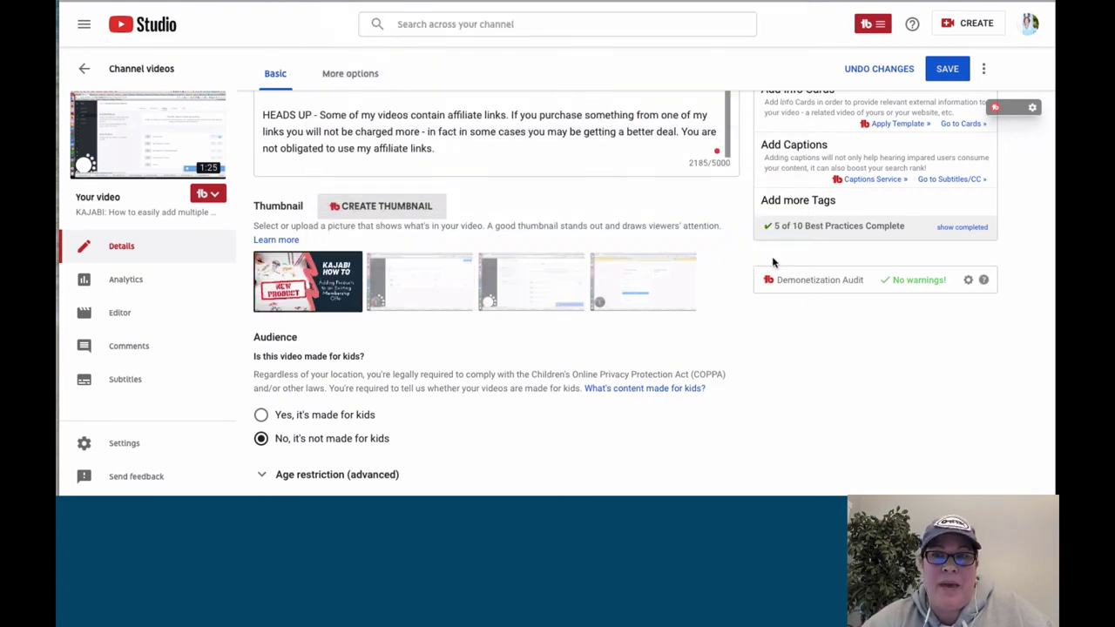
scroll(687, 307, down, 5)
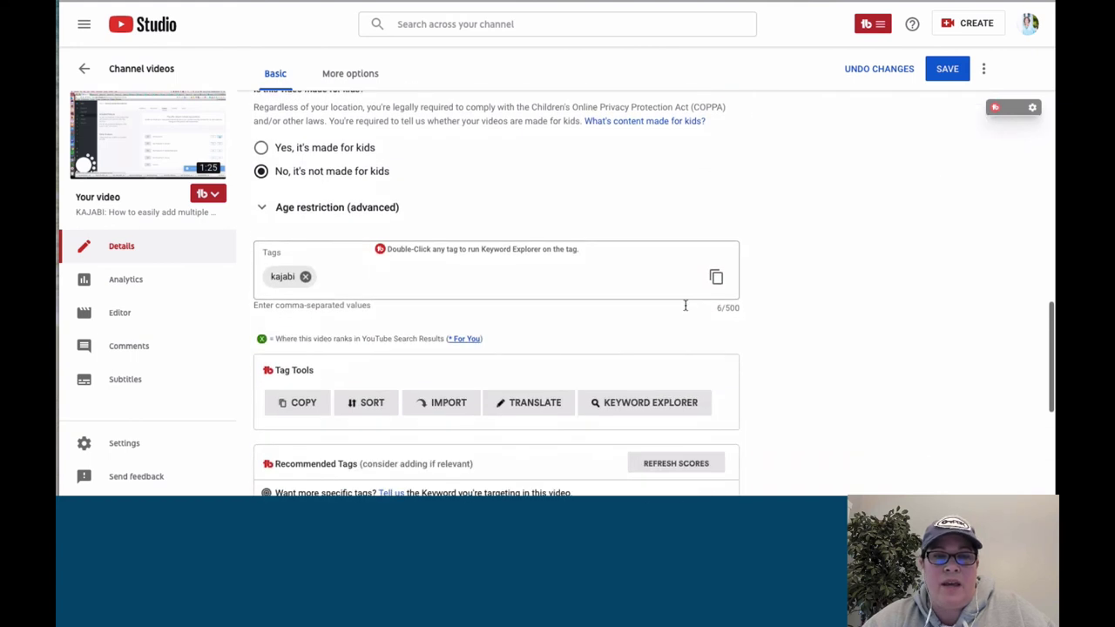
click(381, 280)
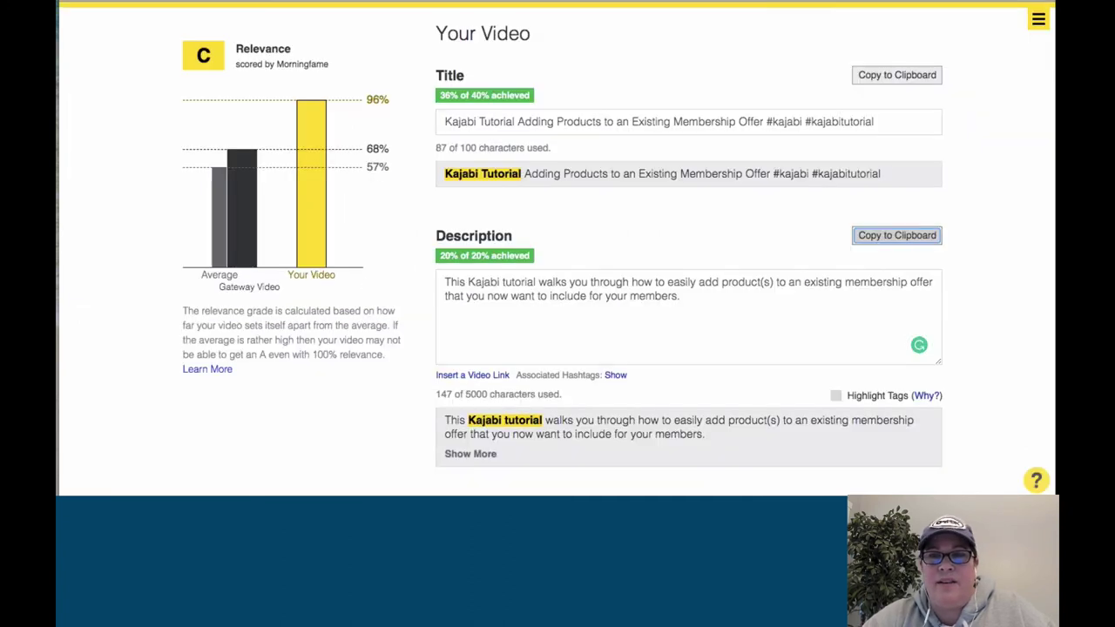
- Copy Morningfame's recommended kajabi tags and paste them into the Tags box, 394/500 characters
scroll(729, 313, down, 4)
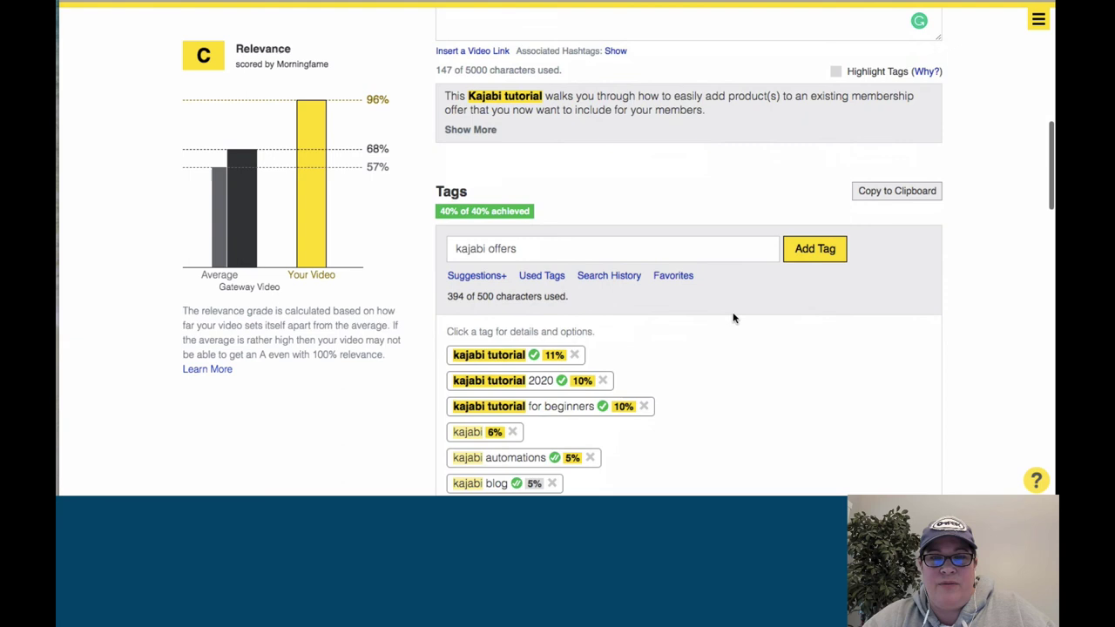
scroll(733, 317, down, 1)
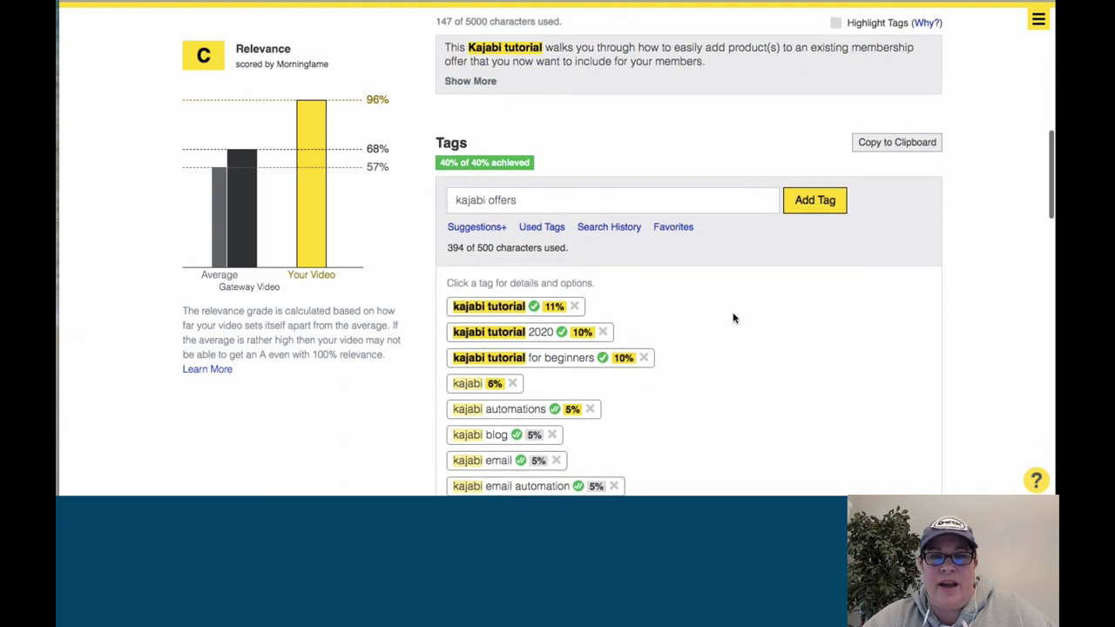
click(906, 148)
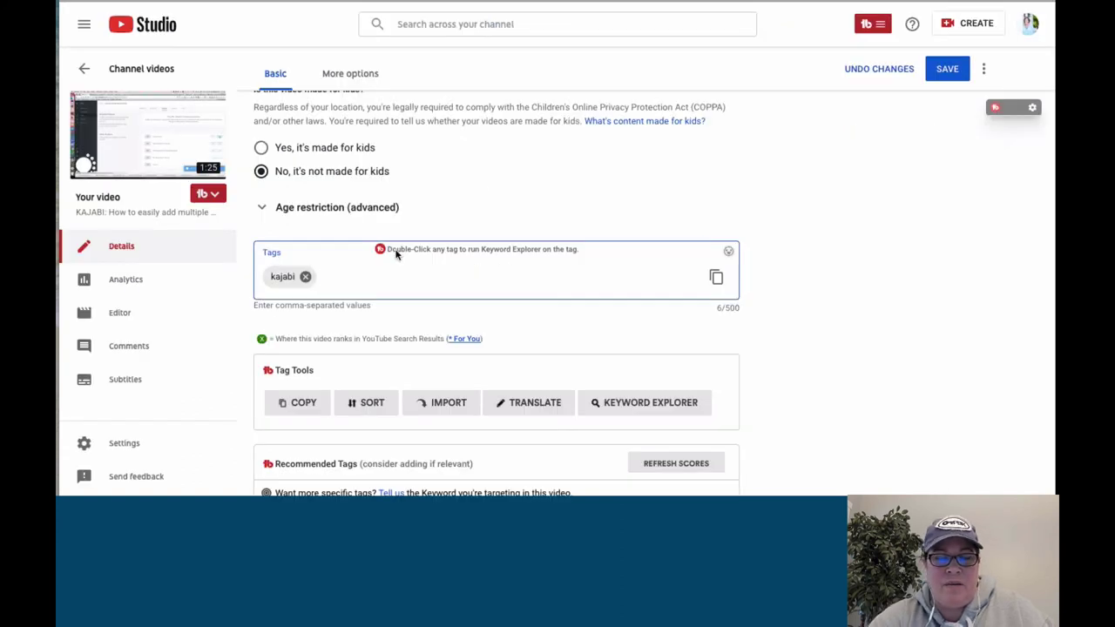
key(ctrl+v)
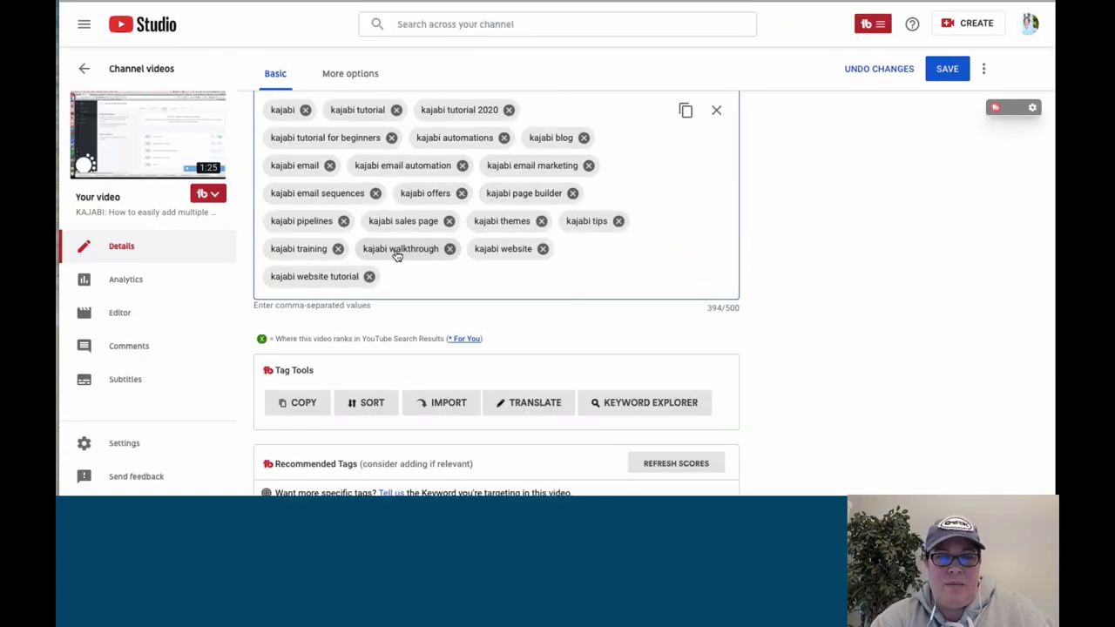
- Save all the updated video details in YouTube Studio
scroll(539, 297, down, 3)
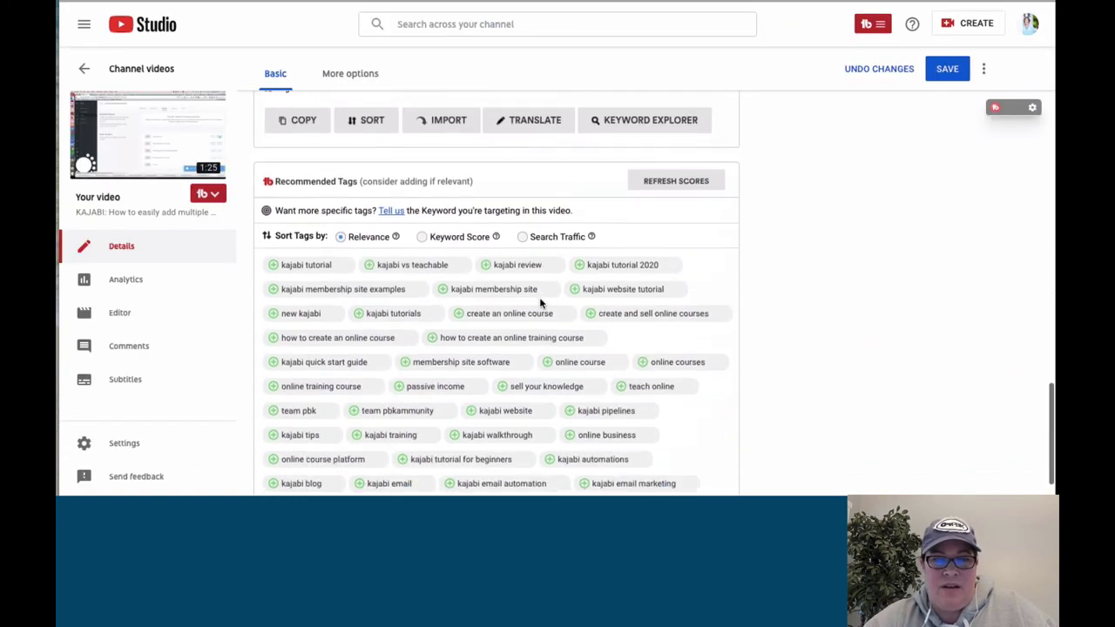
scroll(540, 301, down, 5)
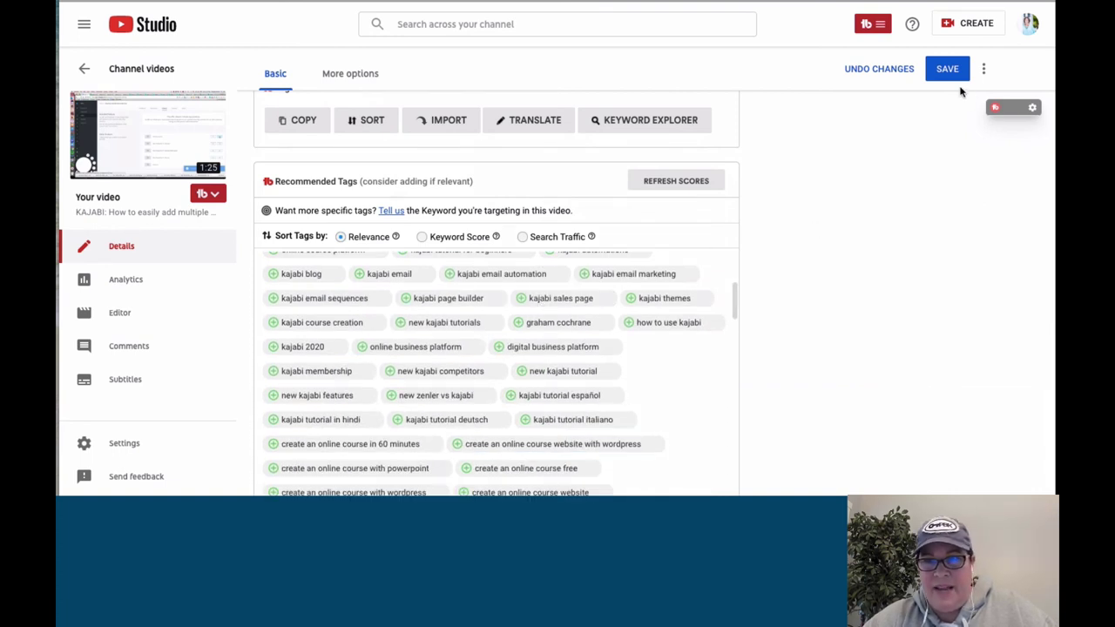
click(948, 71)
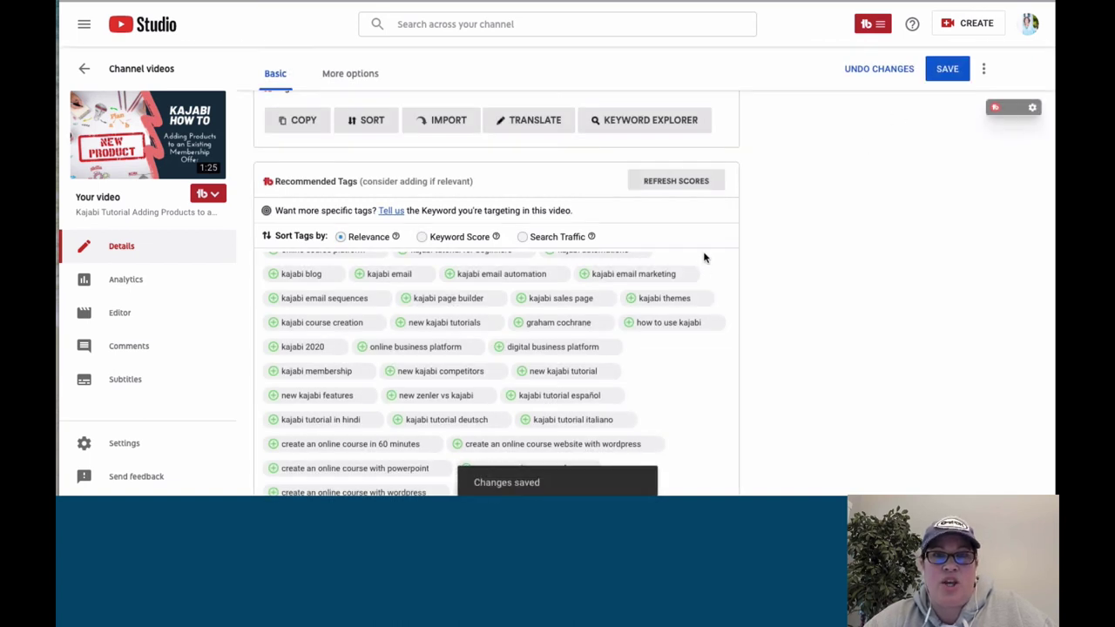
scroll(756, 276, up, 1)
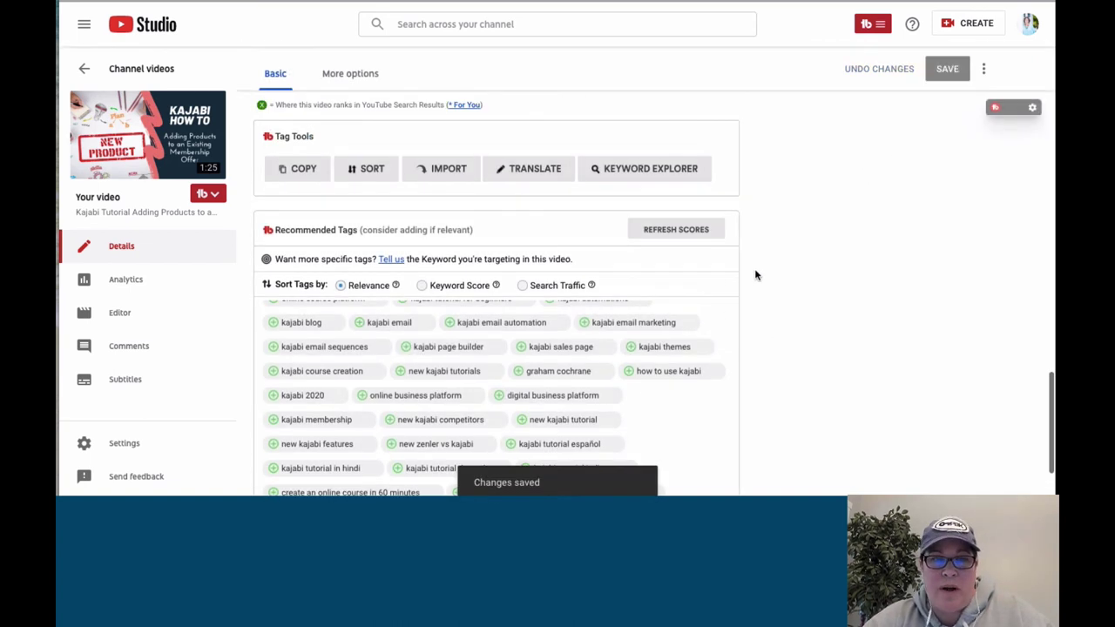
- Scroll up the saved video details to confirm Public visibility and the 'New Kajabi | Quick & Easy Tutorials' playlist
scroll(756, 275, up, 10)
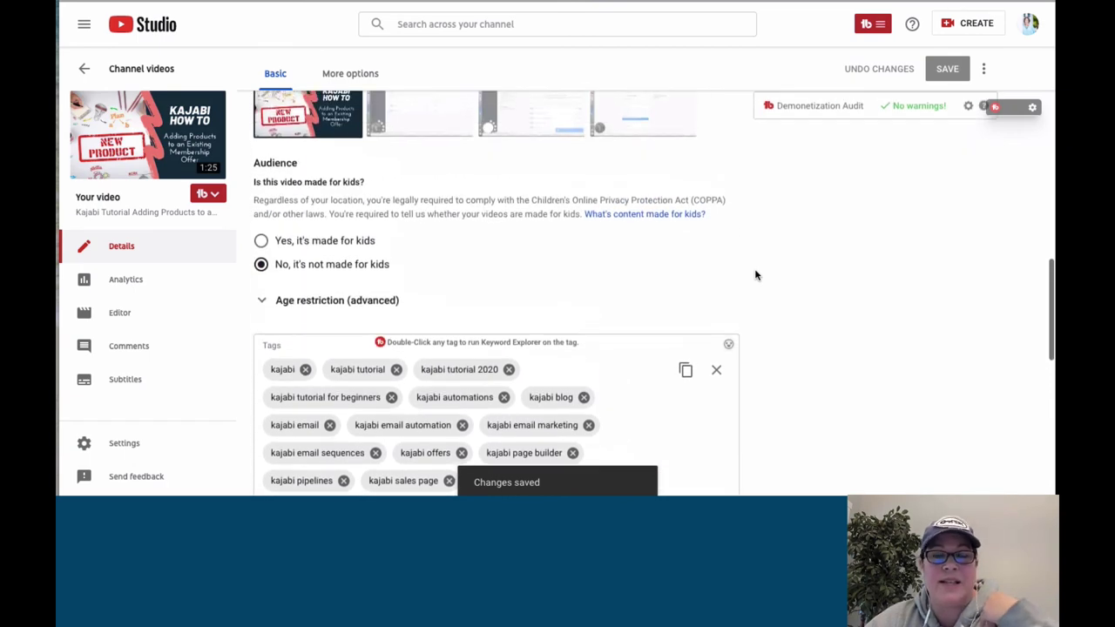
scroll(755, 275, up, 10)
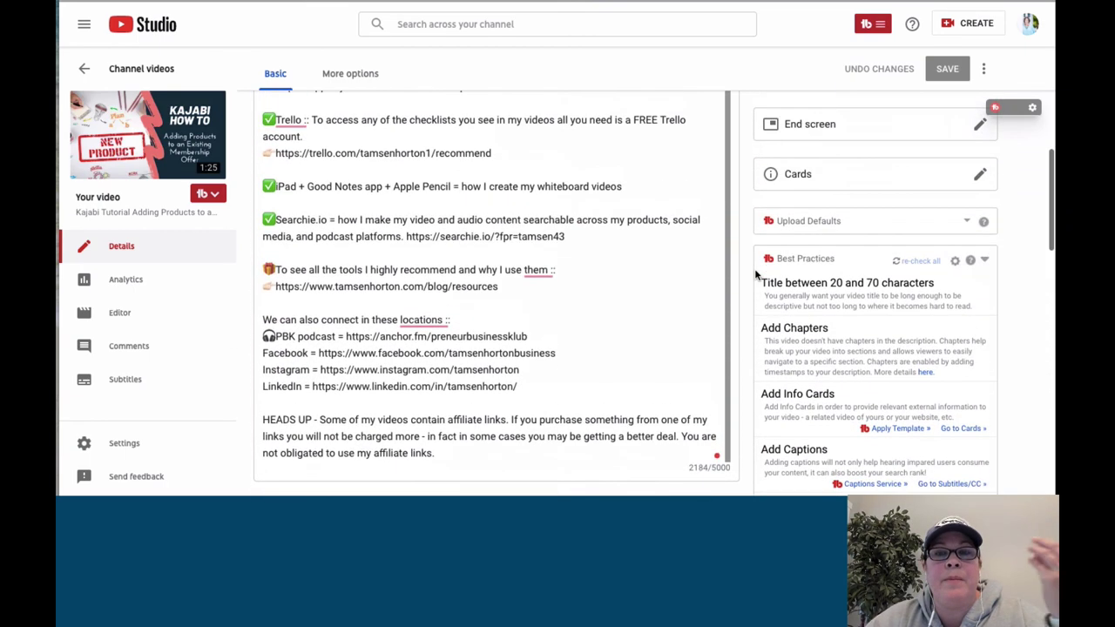
scroll(754, 269, up, 3)
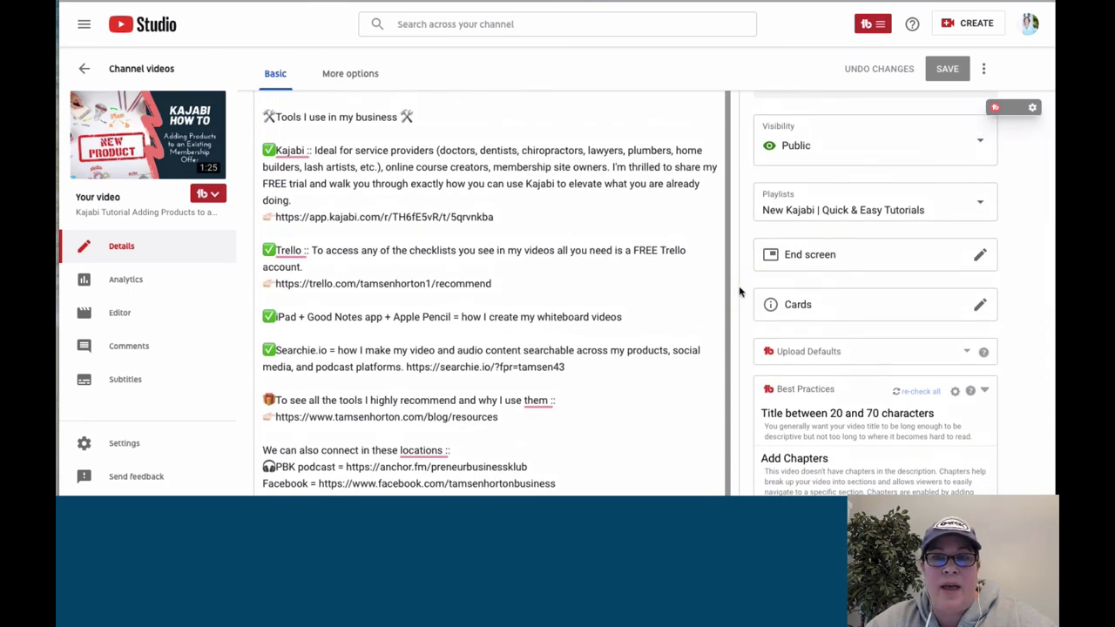
scroll(741, 289, up, 5)
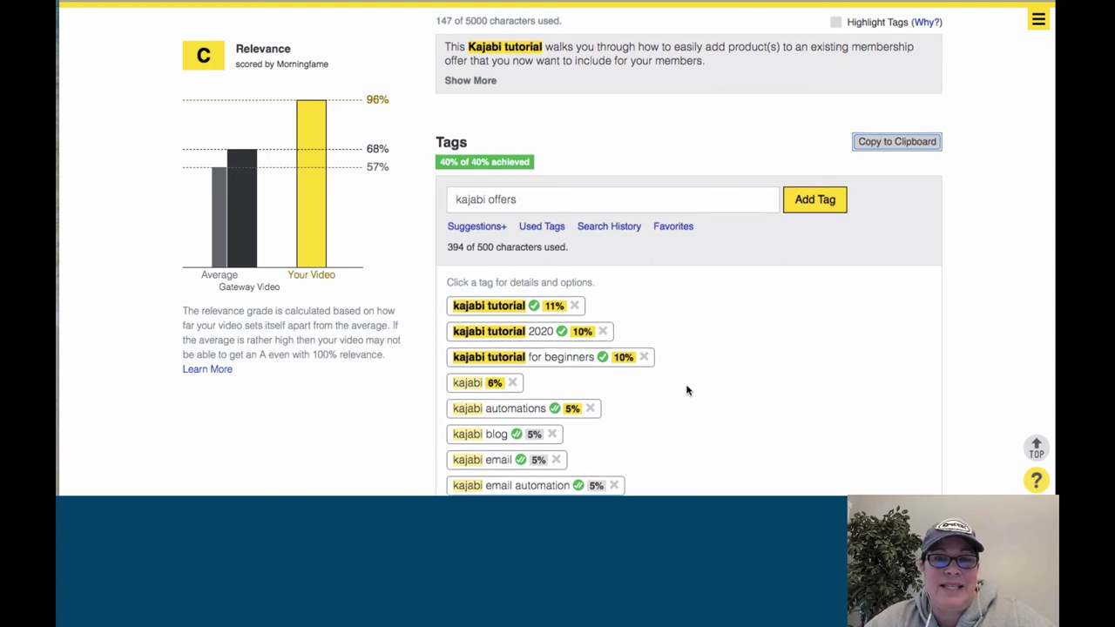
scroll(686, 390, down, 10)
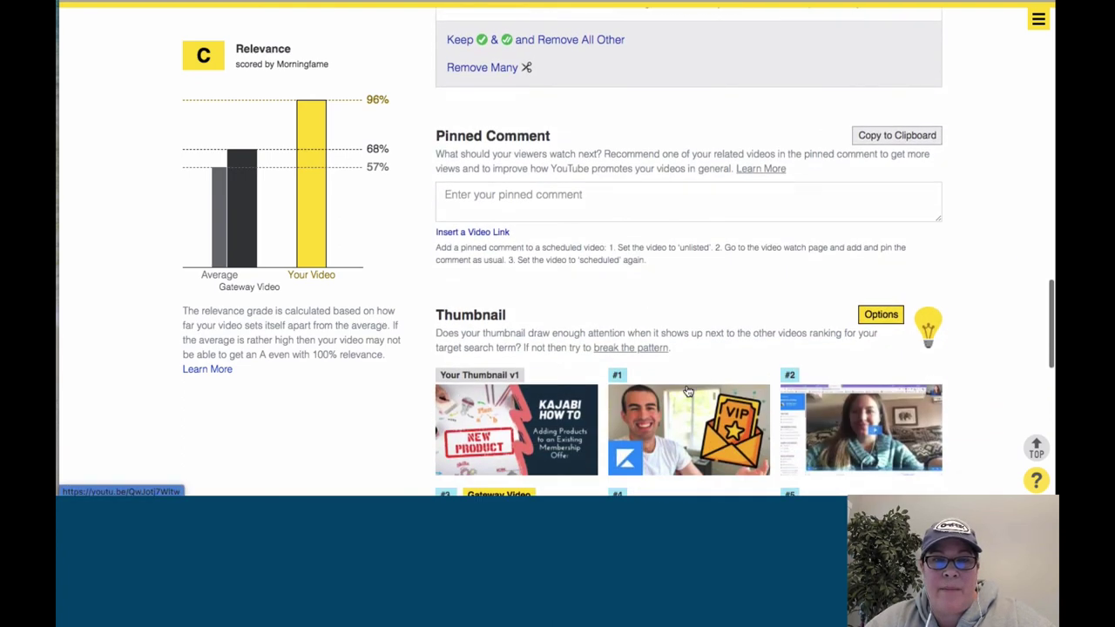
scroll(687, 390, up, 6)
scroll(687, 390, down, 4)
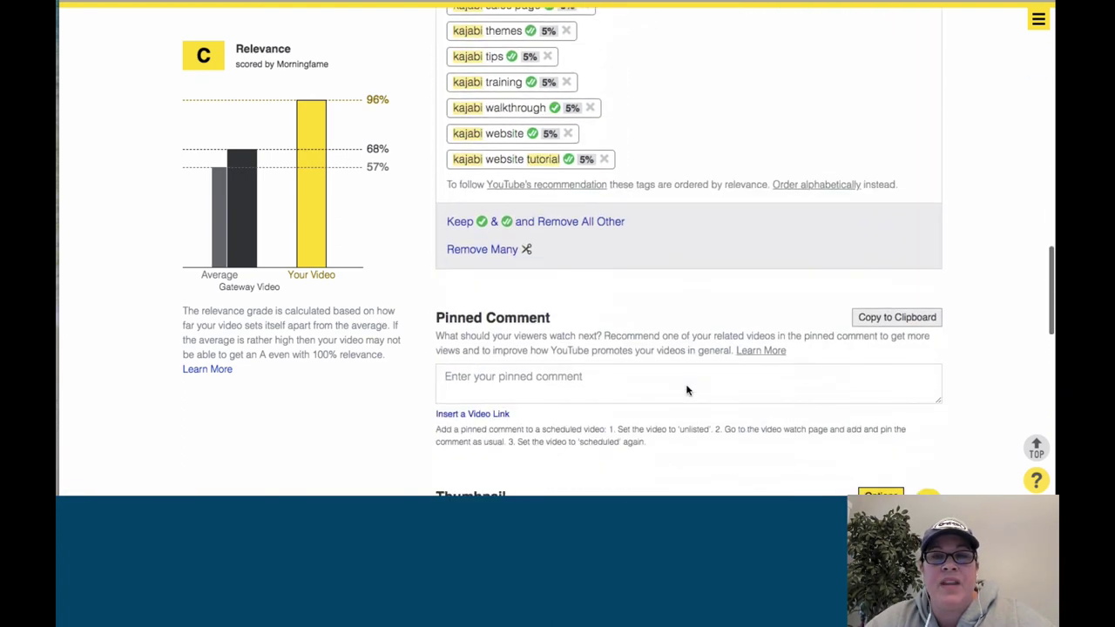
scroll(686, 390, down, 5)
scroll(687, 391, up, 6)
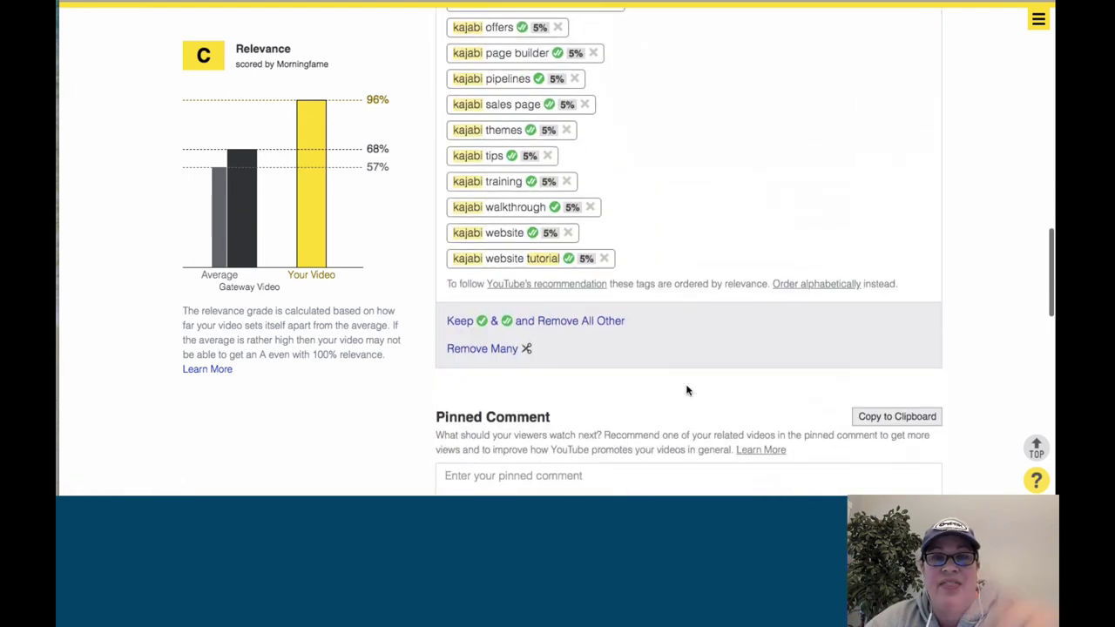
scroll(687, 391, up, 15)
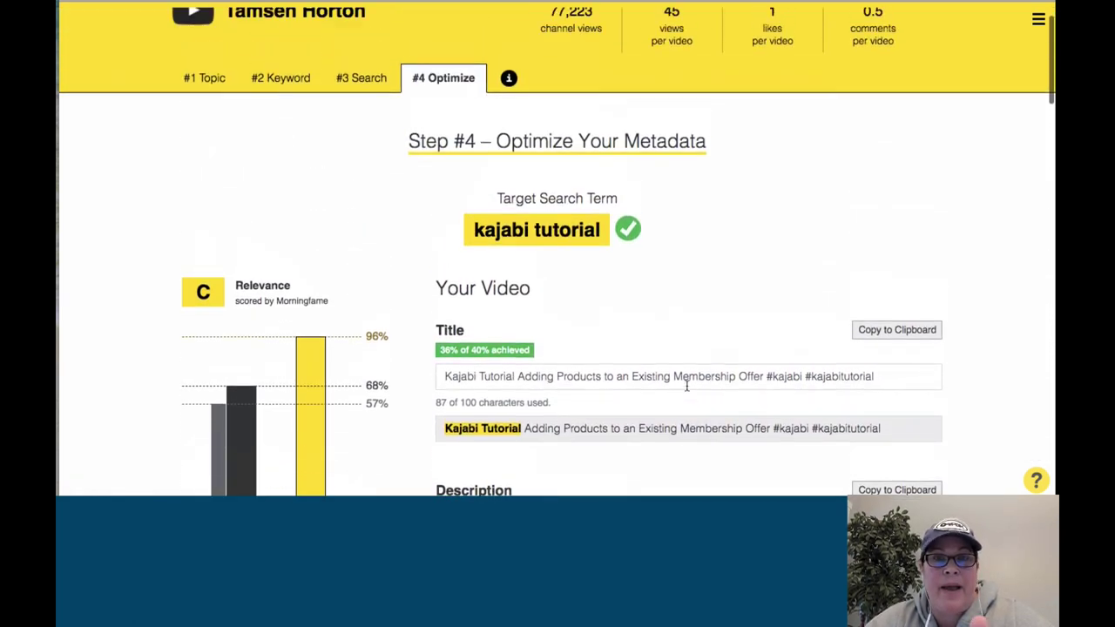
scroll(687, 390, up, 2)
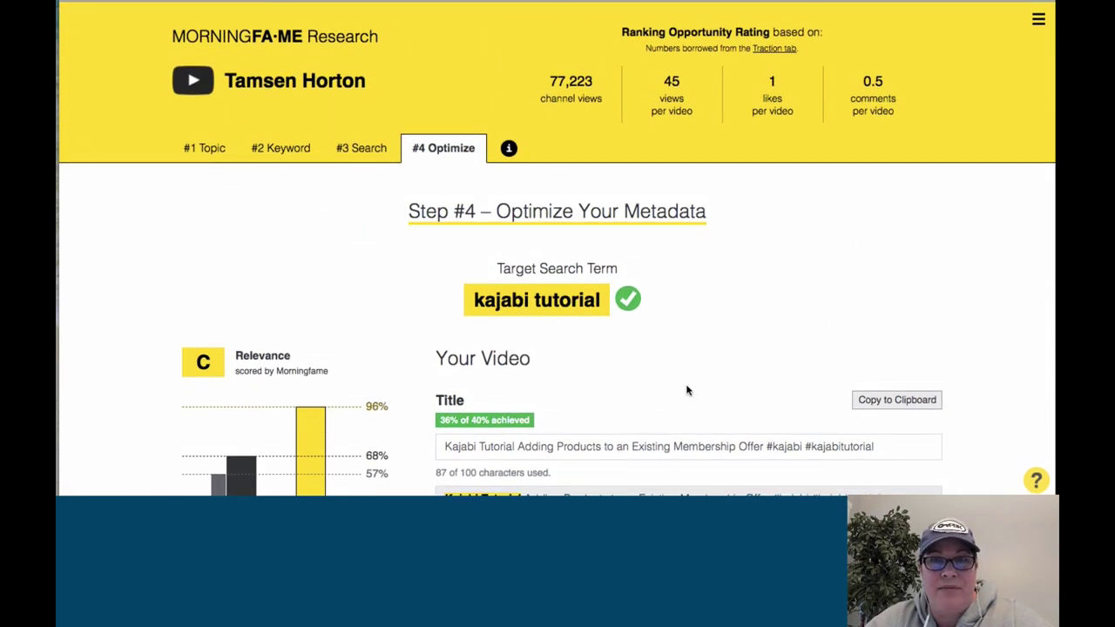